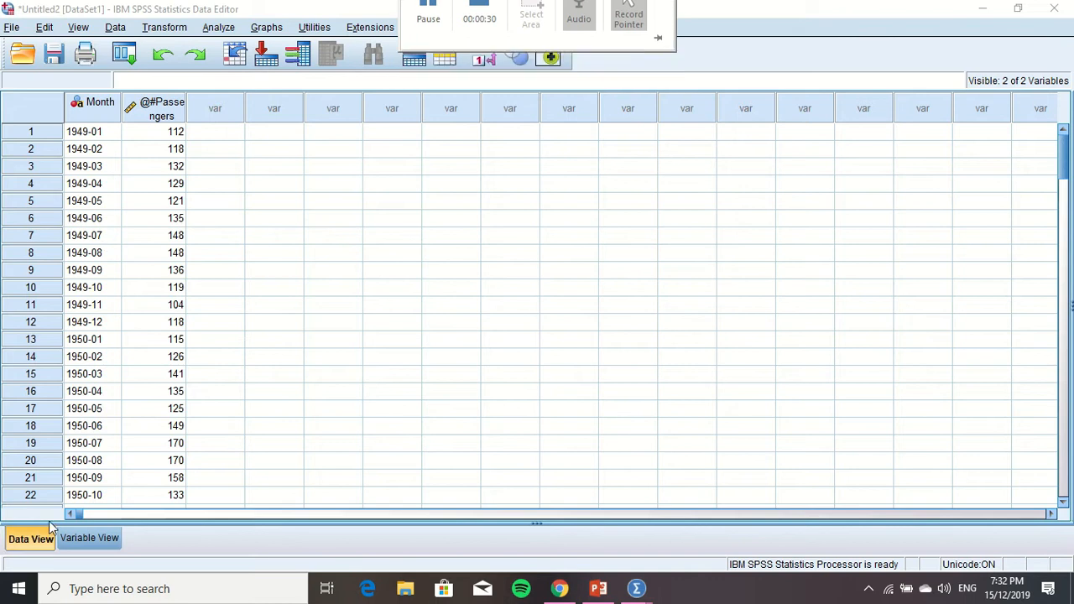
Rename the second variable, @#Passengers, as AirPassengers in the variable definitions
{"action": "left_click", "coordinate": [89, 537]}
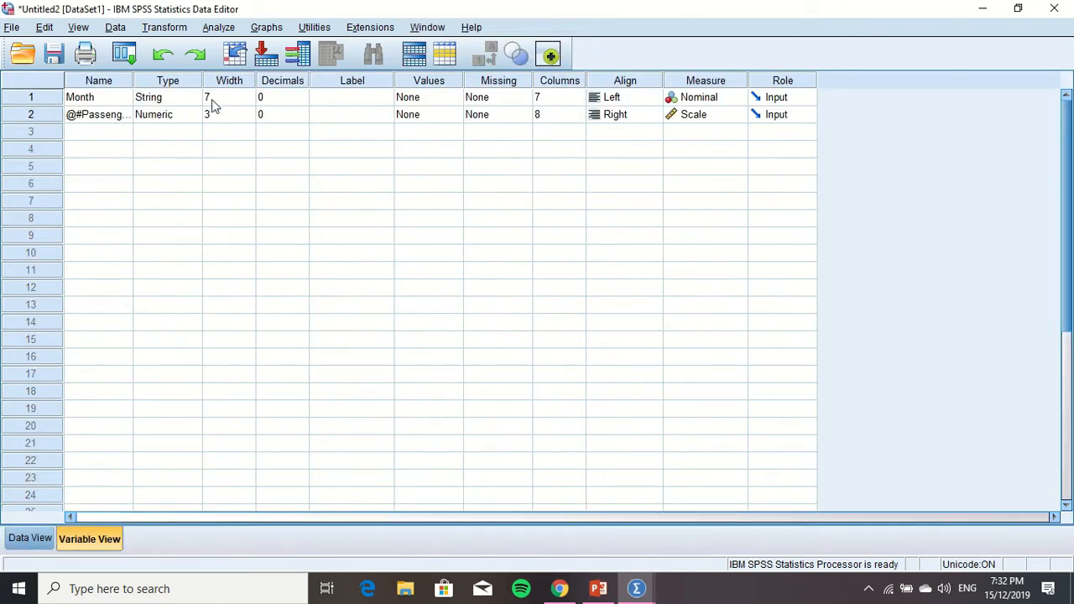
{"action": "left_click", "coordinate": [99, 119]}
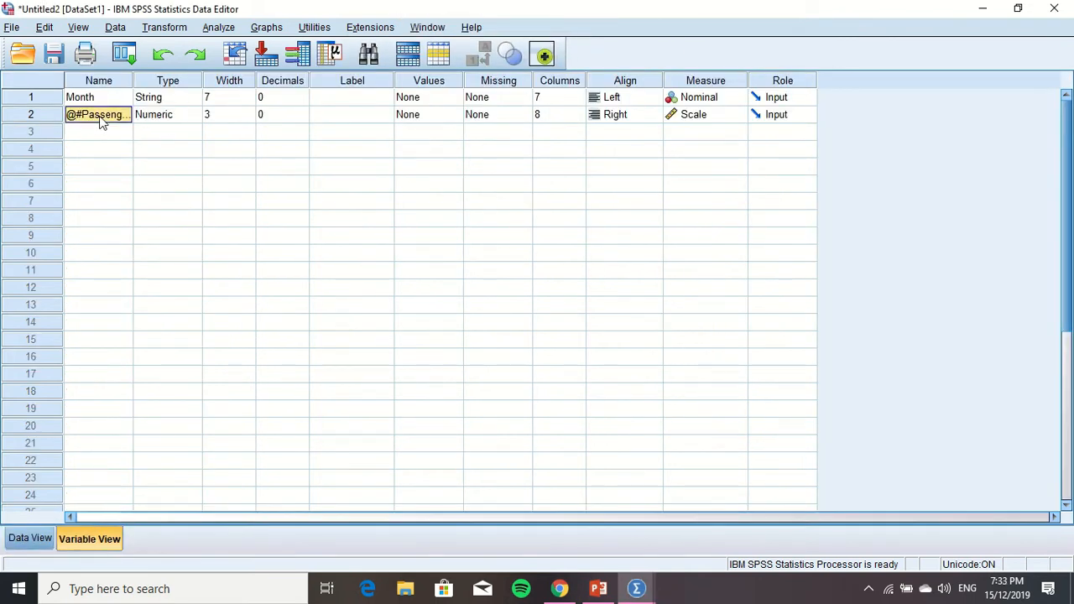
{"action": "left_click", "coordinate": [101, 115]}
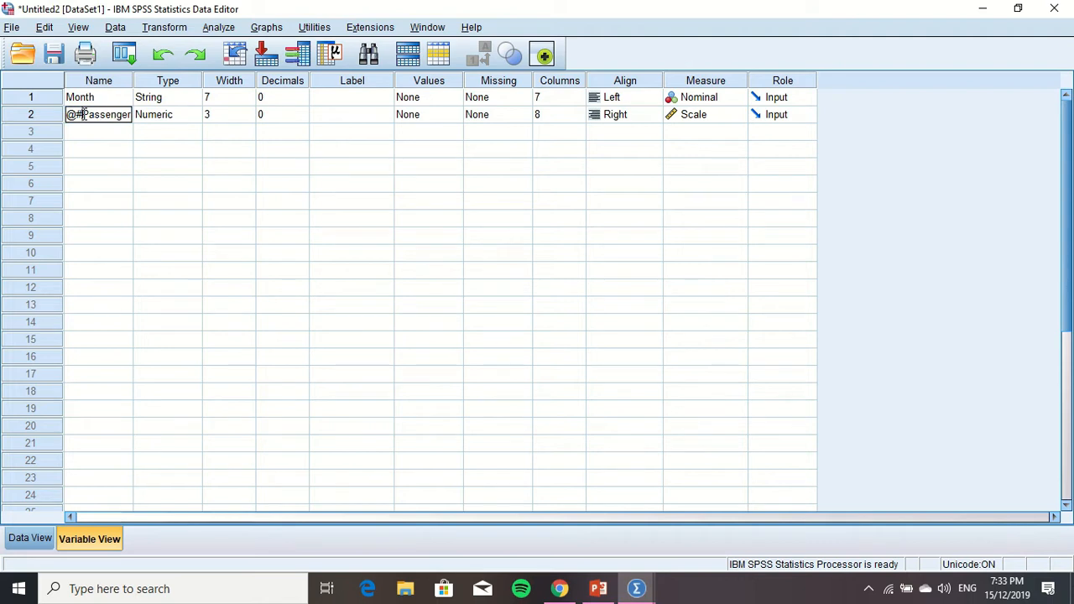
{"action": "key", "text": "BackSpace"}
{"action": "key", "text": "BackSpace"}
{"action": "type", "text": "Air"}
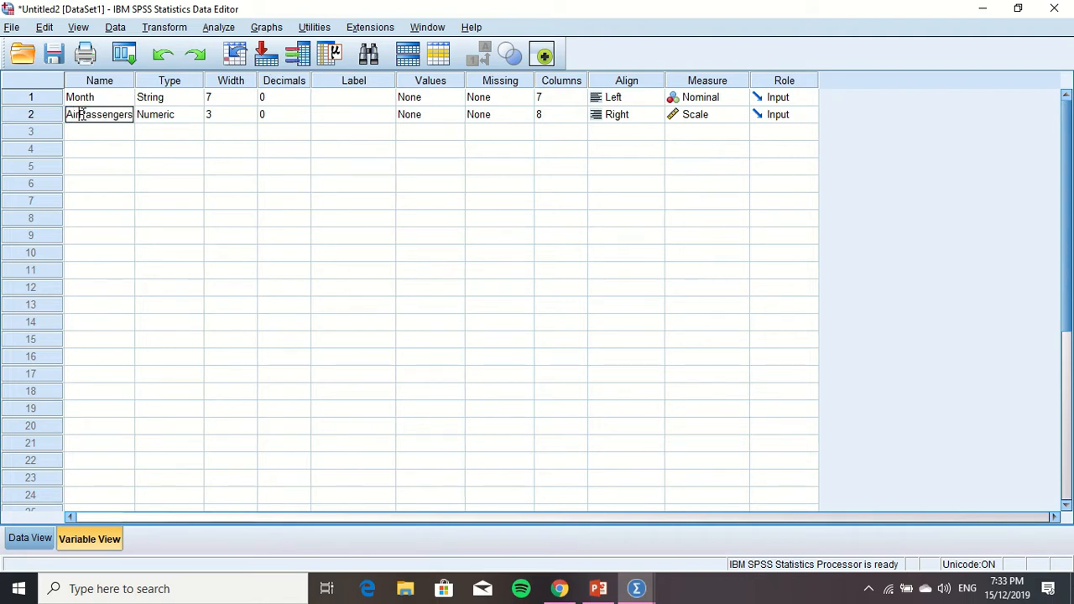
Add a third variable named Months below AirPassengers and return to the data
{"action": "left_click", "coordinate": [88, 139]}
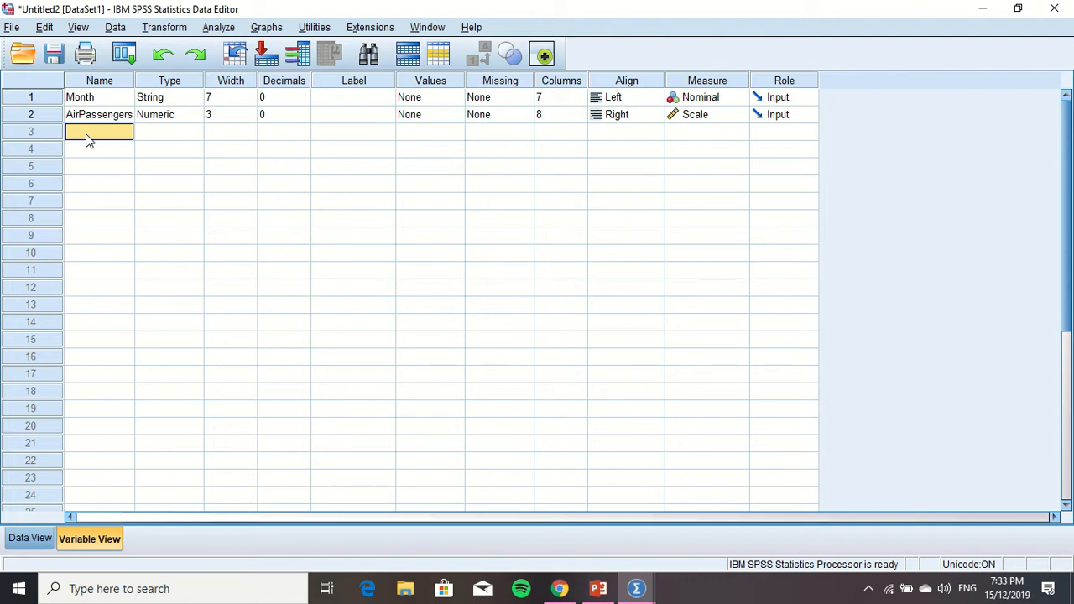
{"action": "type", "text": "Months"}
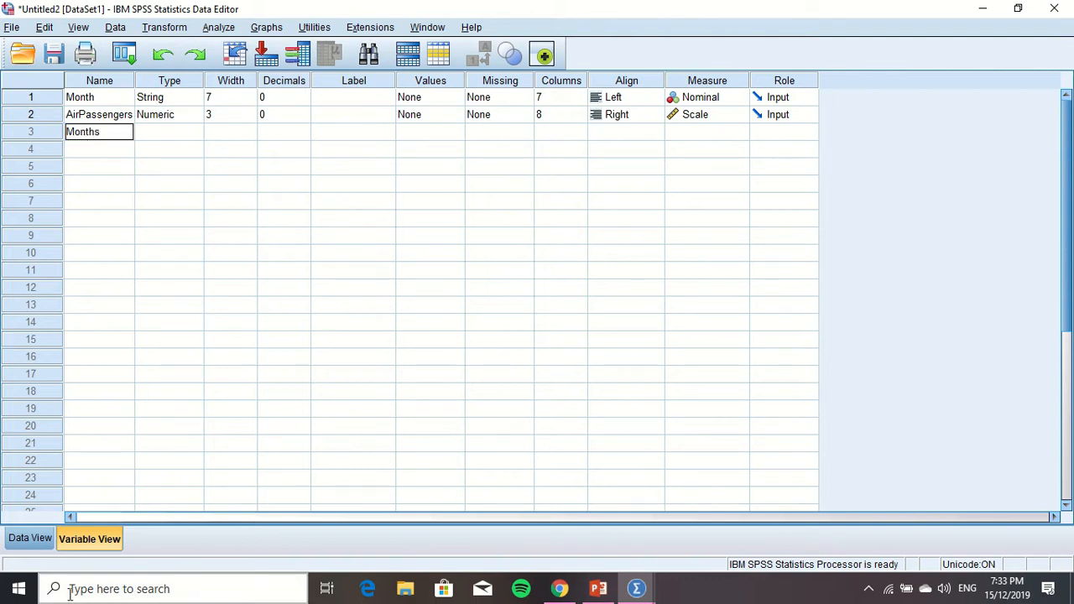
{"action": "left_click", "coordinate": [38, 538]}
Fill the Months column with consecutive numbers from 1 to 144, one per case
{"action": "left_click", "coordinate": [238, 134]}
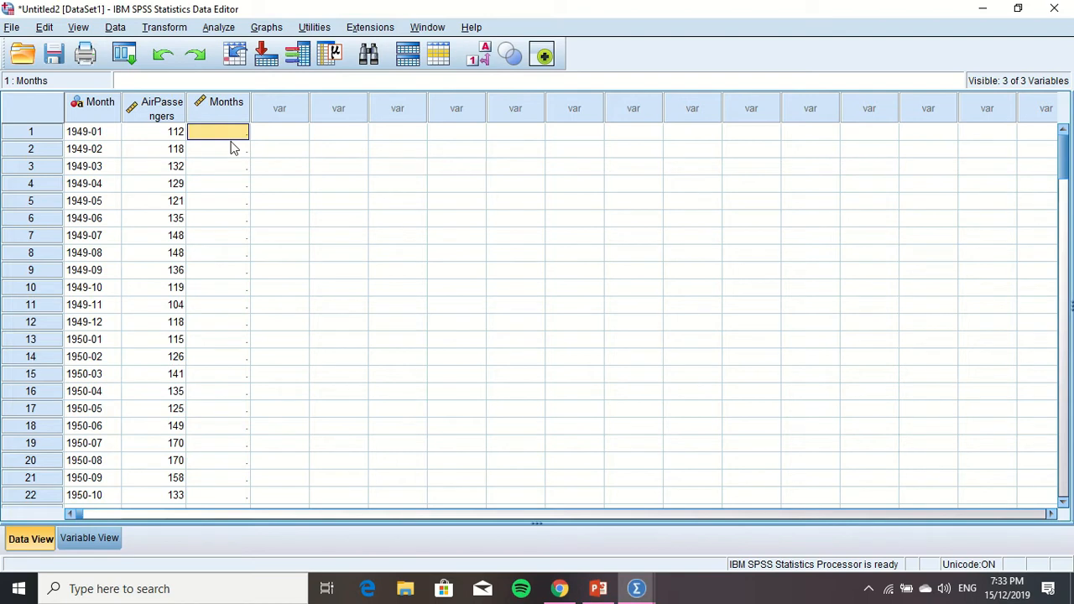
{"action": "type", "text": "1"}
{"action": "key", "text": "Return"}
{"action": "type", "text": "2"}
{"action": "key", "text": "Return"}
{"action": "type", "text": "3"}
{"action": "key", "text": "Return"}
{"action": "type", "text": "4"}
{"action": "key", "text": "Return"}
{"action": "type", "text": "5"}
{"action": "key", "text": "Return"}
{"action": "type", "text": "6"}
{"action": "key", "text": "Return"}
{"action": "type", "text": "7"}
{"action": "key", "text": "Return"}
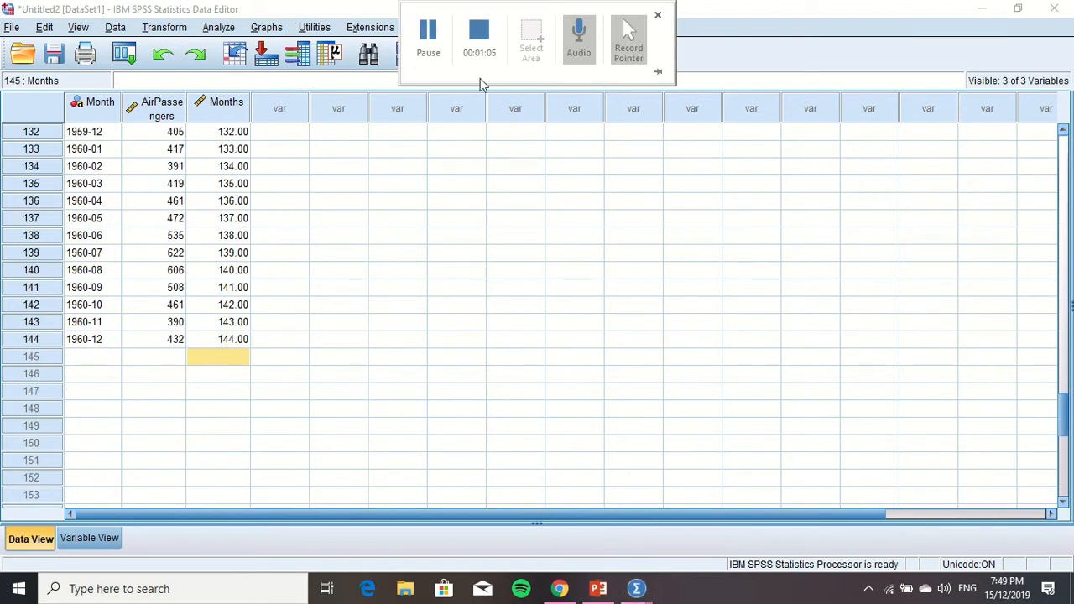
Set the Months variable's decimals to 0 and return to the data
{"action": "left_click", "coordinate": [1063, 422]}
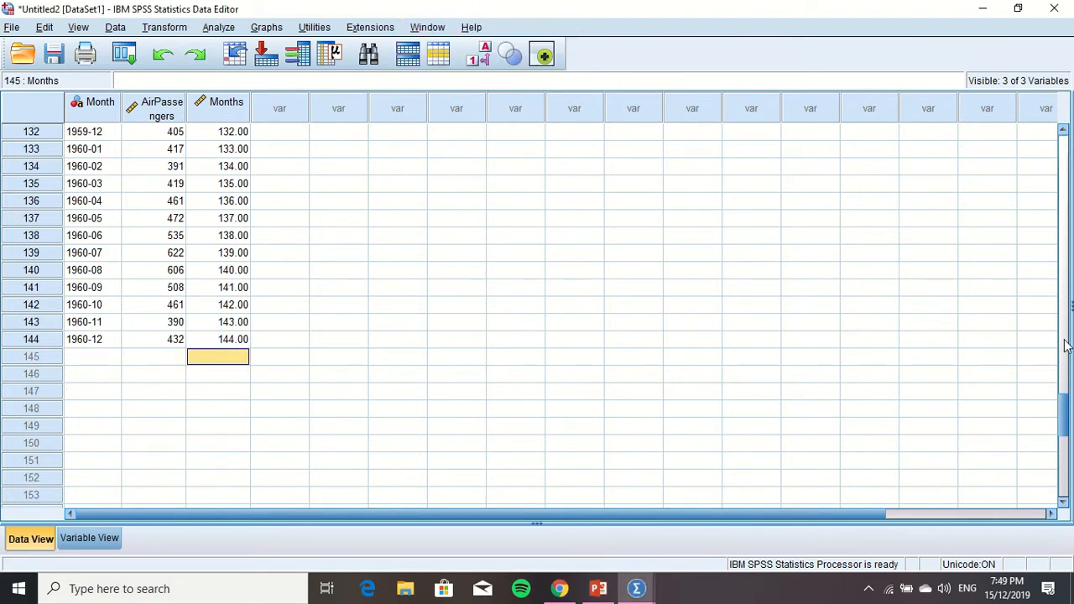
{"action": "left_click_drag", "start_coordinate": [1063, 423], "coordinate": [1063, 140]}
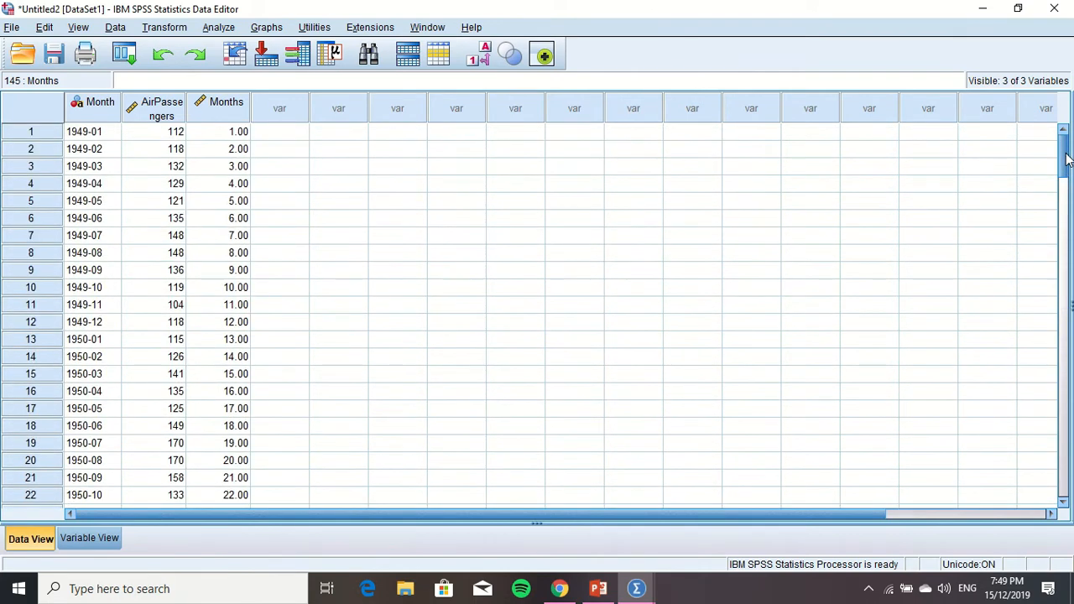
{"action": "left_click", "coordinate": [90, 540]}
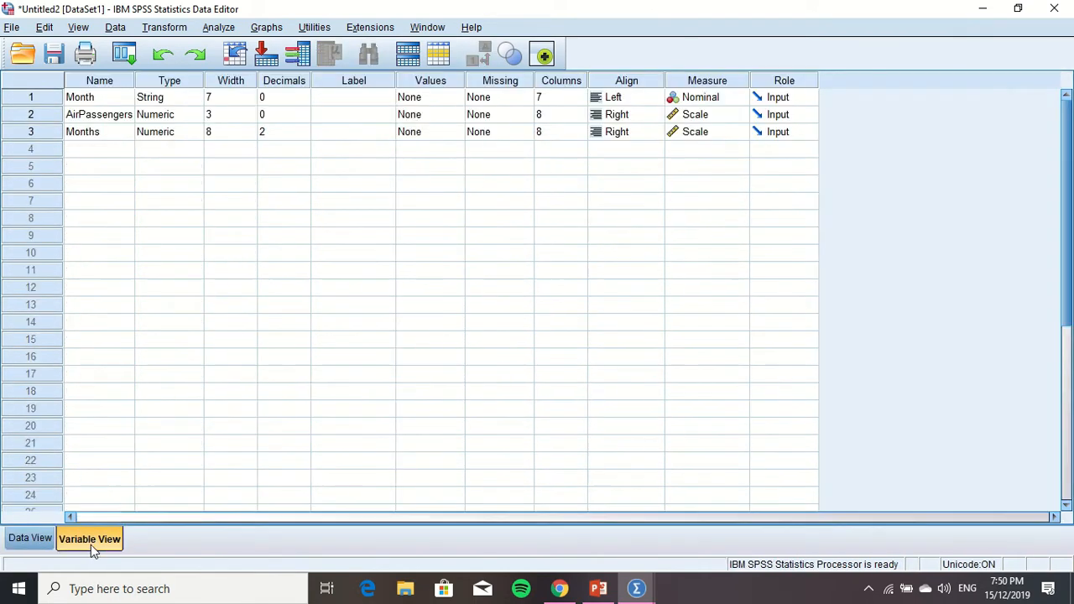
{"action": "left_click", "coordinate": [269, 133]}
{"action": "left_click", "coordinate": [303, 135]}
{"action": "left_click", "coordinate": [303, 135]}
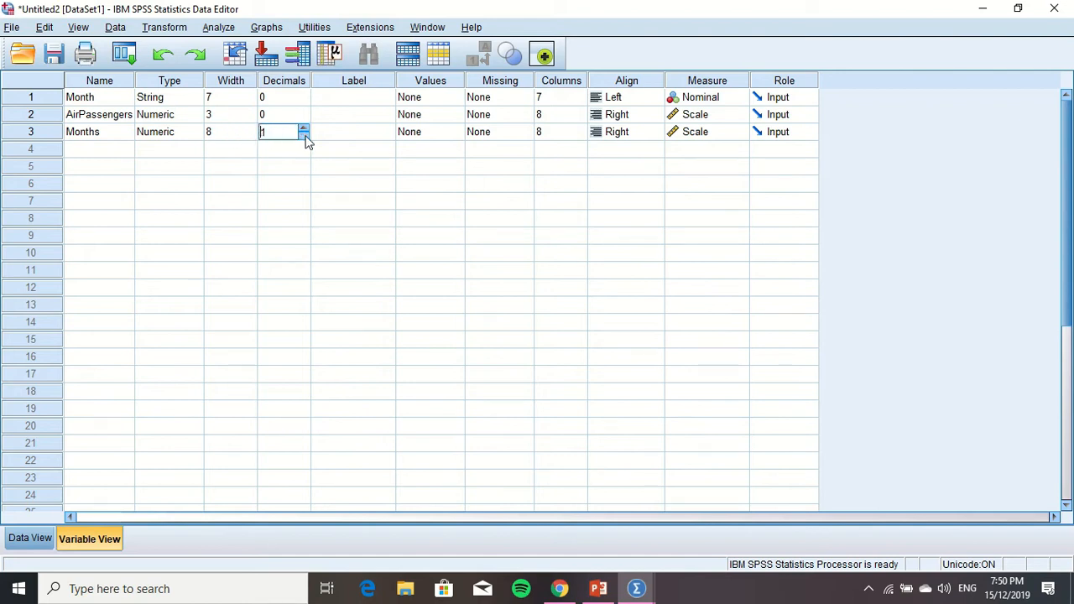
{"action": "left_click", "coordinate": [30, 541]}
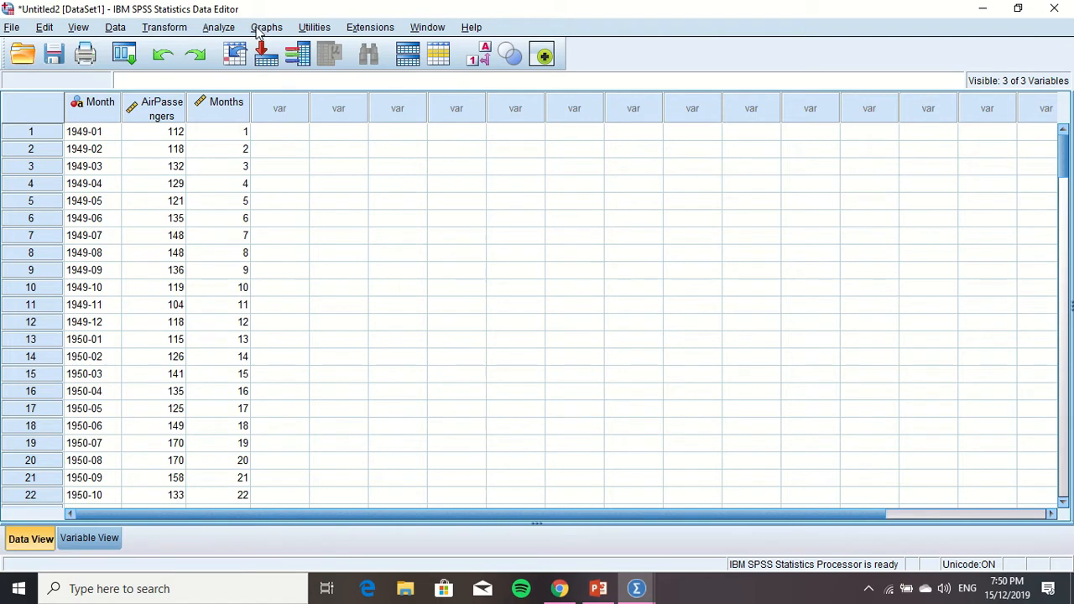
Start a simple line chart in Chart Builder by placing it on the chart preview canvas
{"action": "left_click", "coordinate": [258, 28]}
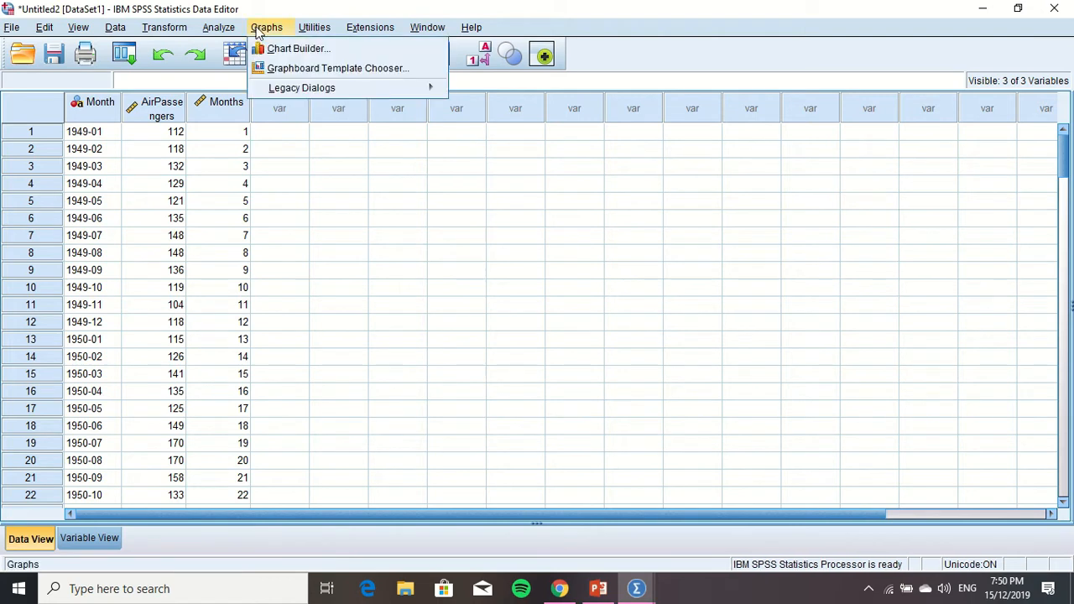
{"action": "left_click", "coordinate": [268, 53]}
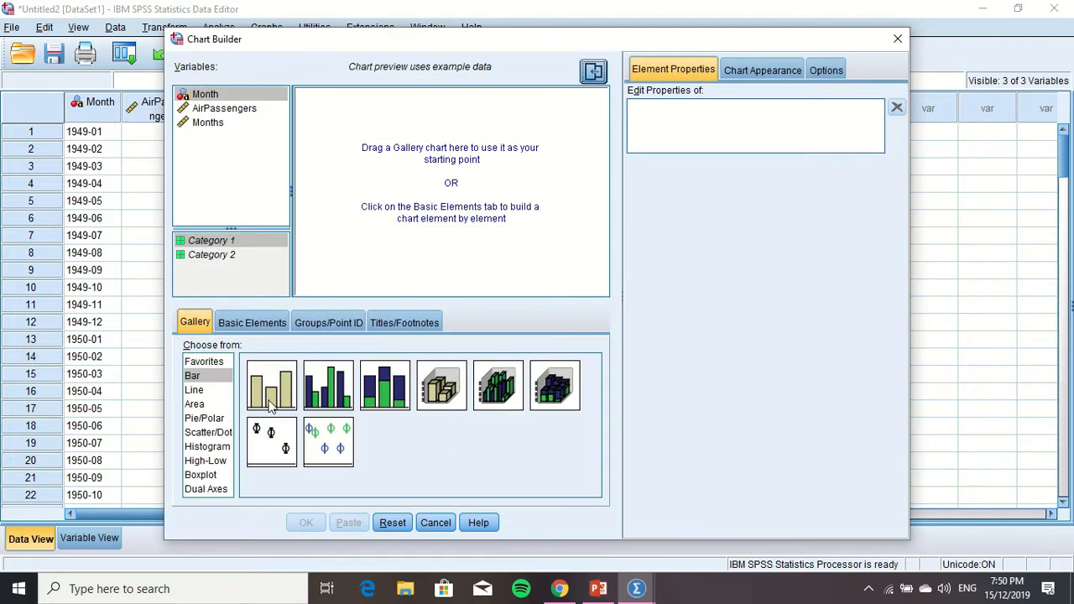
{"action": "left_click", "coordinate": [207, 392]}
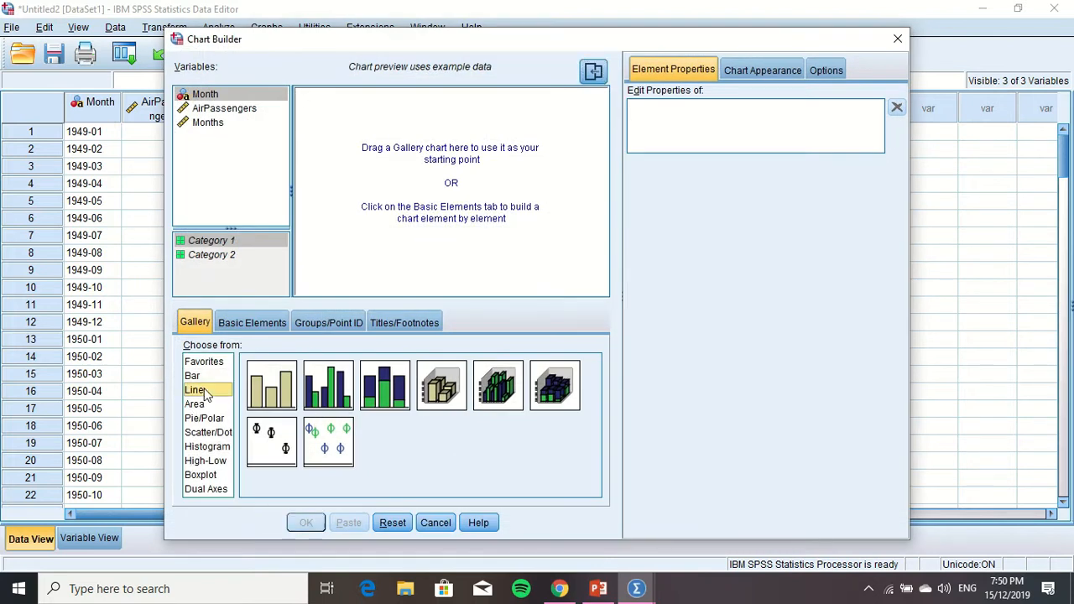
{"action": "left_click", "coordinate": [283, 394]}
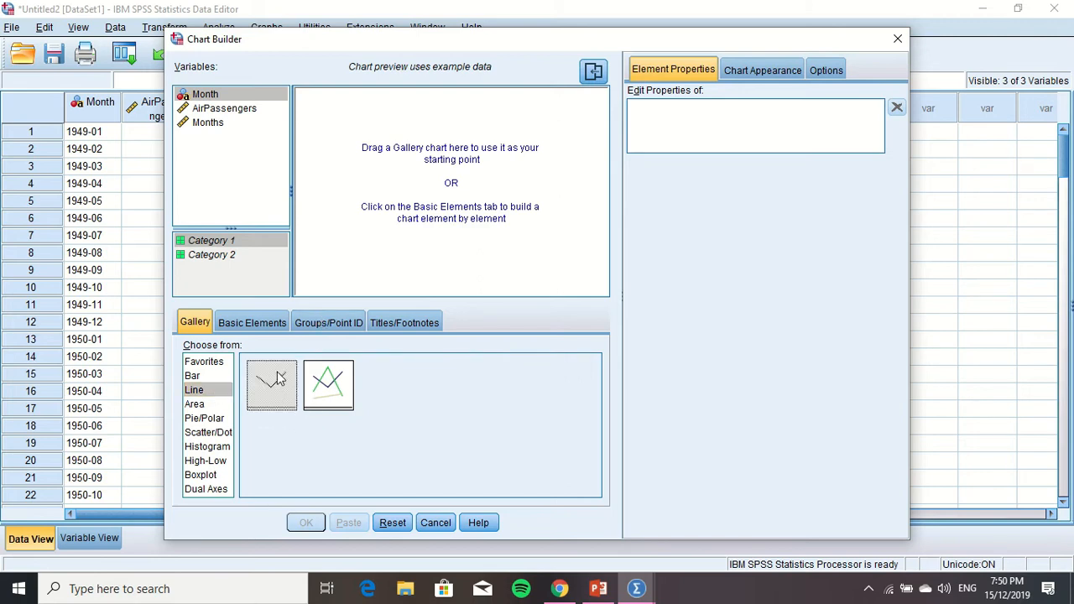
{"action": "left_click_drag", "start_coordinate": [279, 380], "coordinate": [370, 243]}
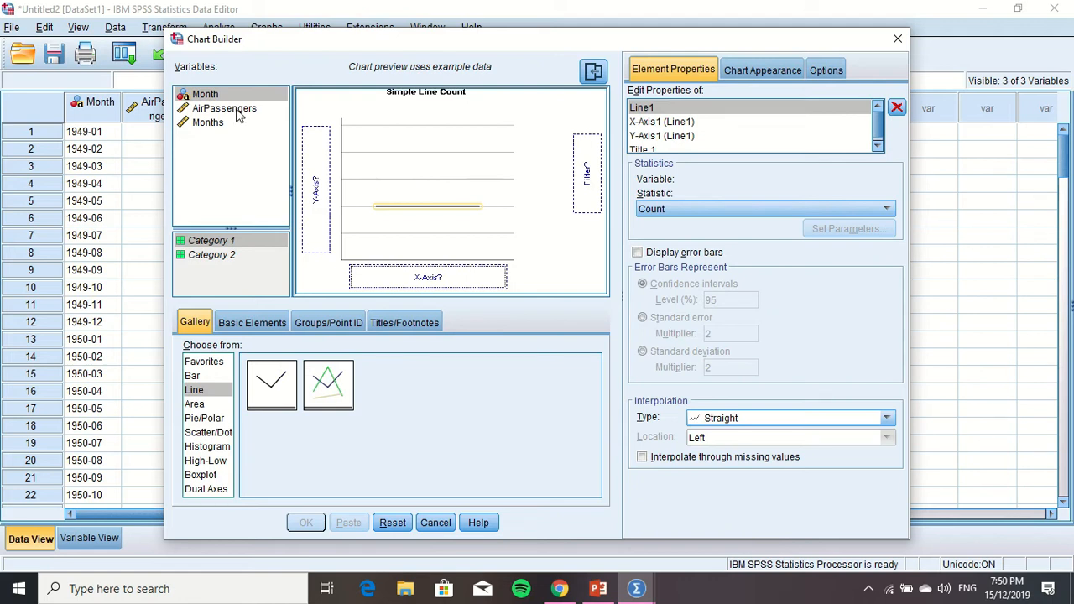
Assign AirPassengers to the Y-axis and Months to the X-axis, and generate the line chart
{"action": "left_click_drag", "start_coordinate": [238, 117], "coordinate": [312, 172]}
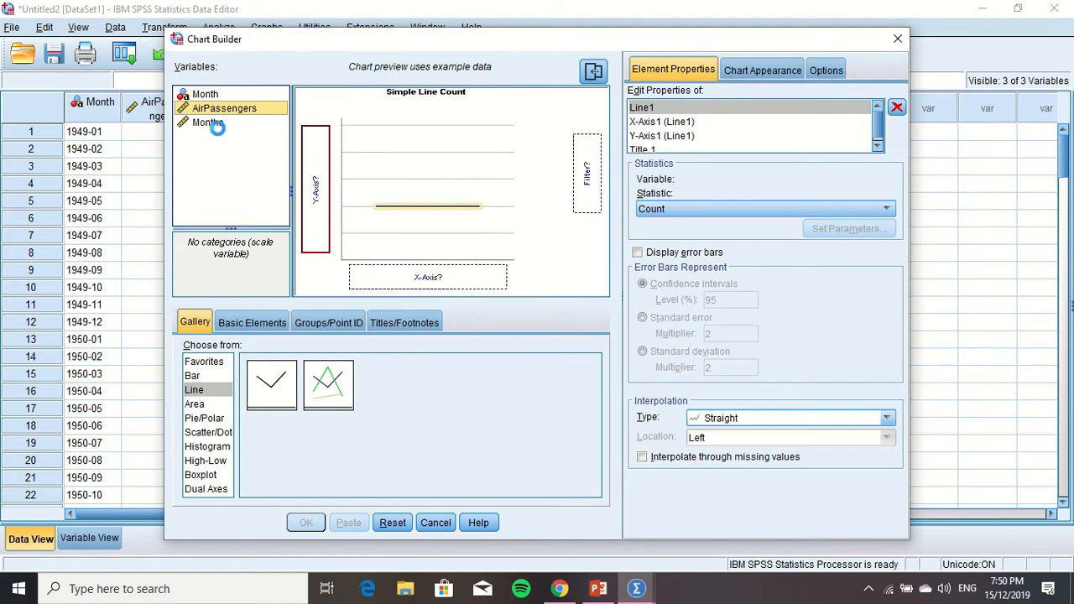
{"action": "left_click_drag", "start_coordinate": [219, 122], "coordinate": [428, 277]}
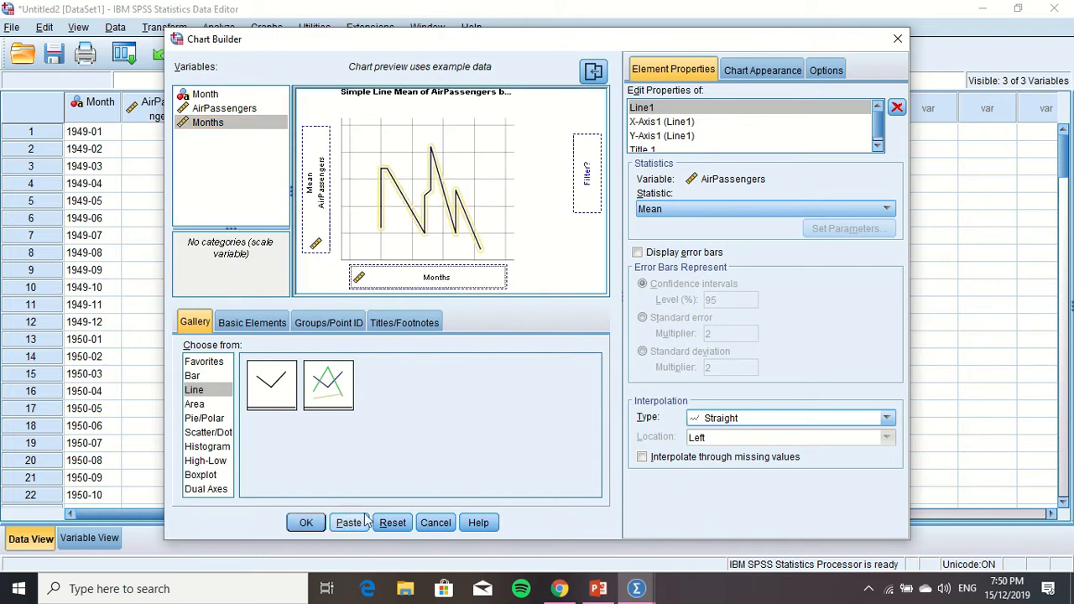
{"action": "left_click", "coordinate": [315, 527]}
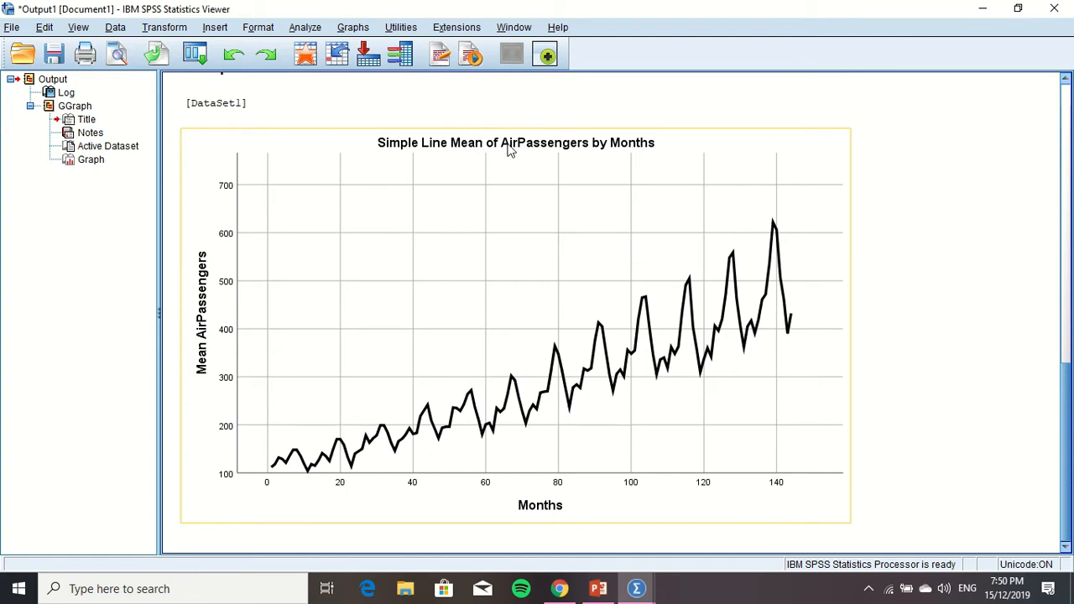
{"action": "left_click", "coordinate": [513, 149]}
{"action": "double_click", "coordinate": [512, 149]}
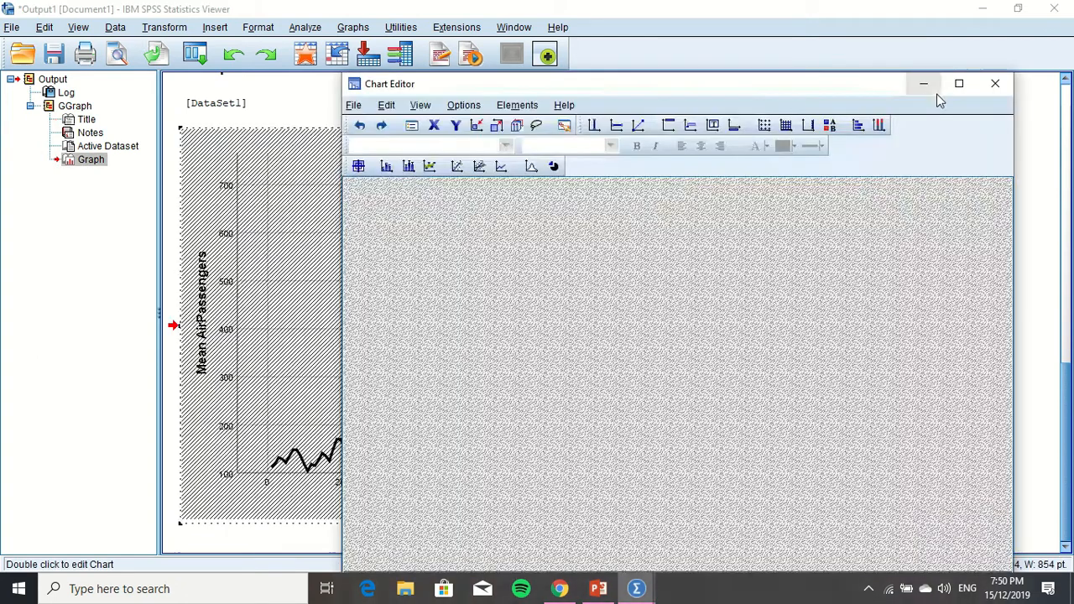
{"action": "left_click", "coordinate": [934, 91]}
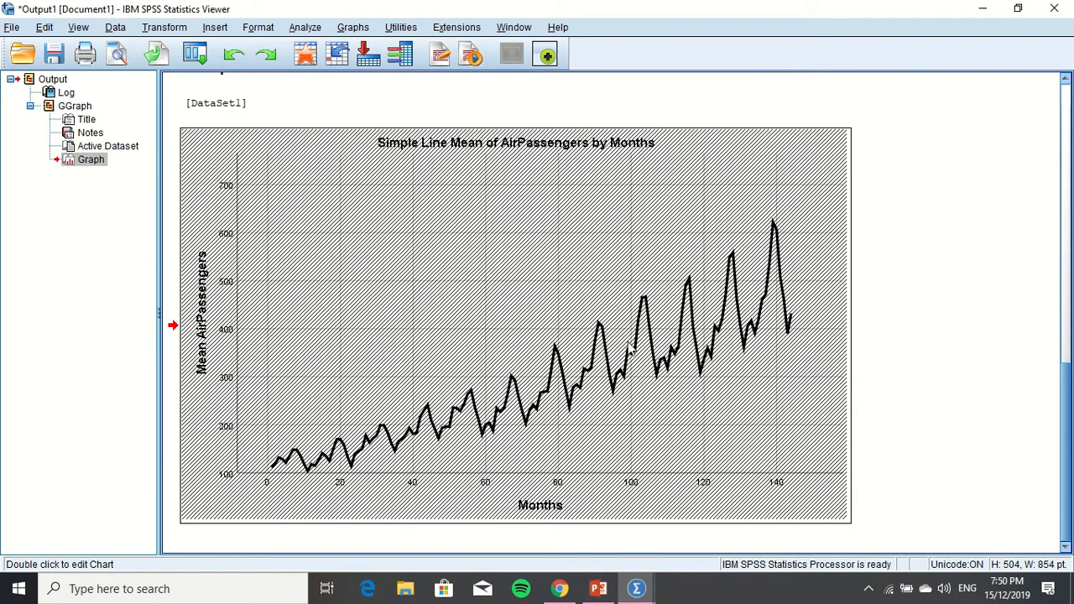
Open the line chart for editing and change its title to "AirPassengers againts Months"
{"action": "double_click", "coordinate": [511, 188]}
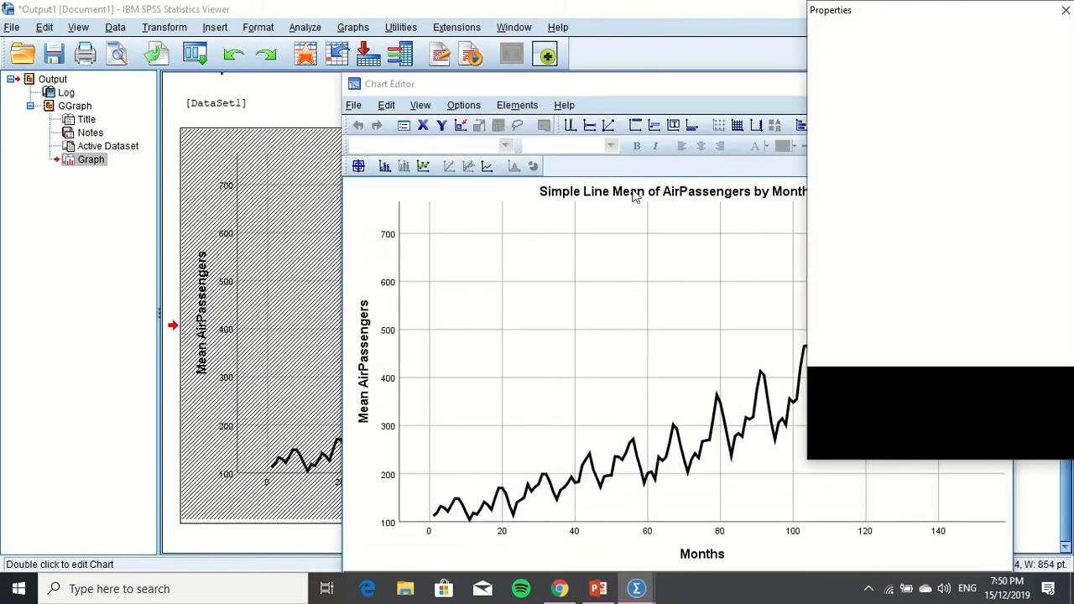
{"action": "left_click", "coordinate": [635, 193]}
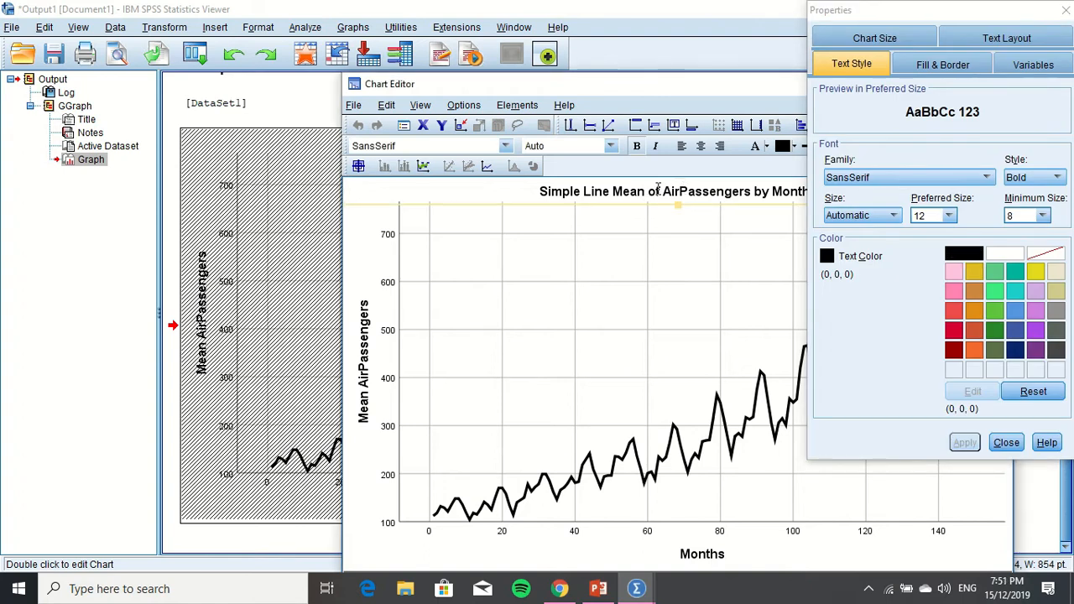
{"action": "left_click", "coordinate": [658, 188]}
{"action": "left_click_drag", "start_coordinate": [662, 190], "coordinate": [532, 191]}
{"action": "key", "text": "Delete"}
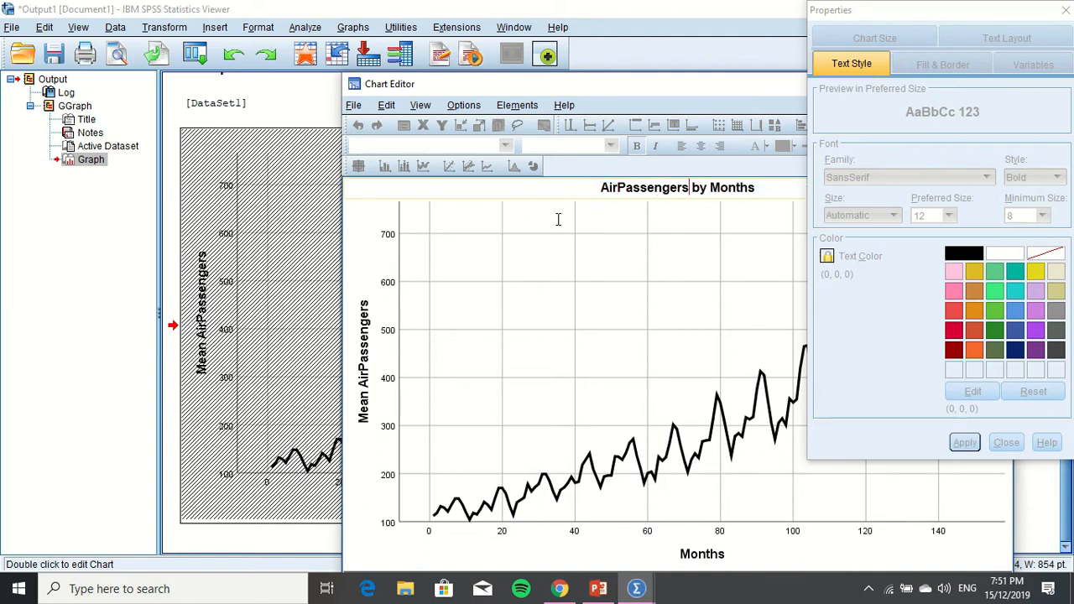
{"action": "key", "text": "Delete"}
{"action": "key", "text": "Delete"}
{"action": "key", "text": "Delete"}
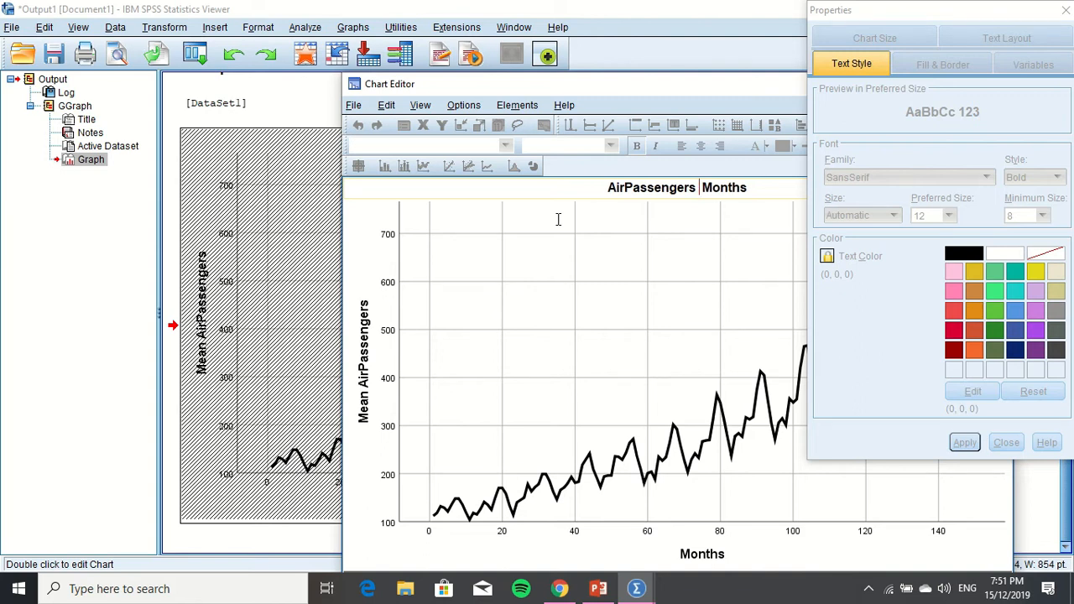
{"action": "type", "text": "againts"}
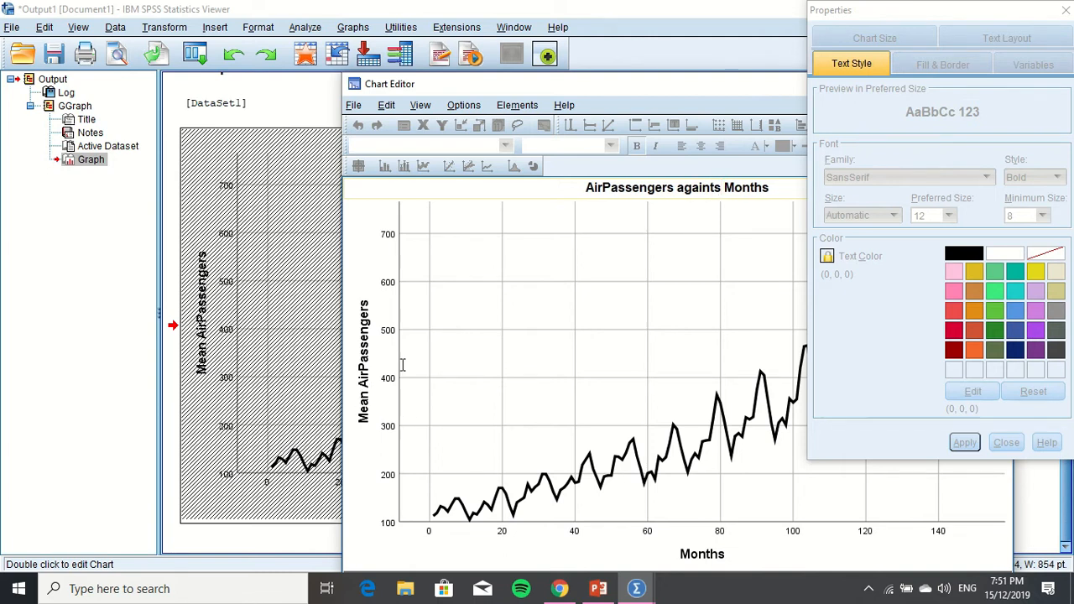
Change the Y-axis title to "AirPassengers" and close the Chart Editor
{"action": "left_click", "coordinate": [364, 393]}
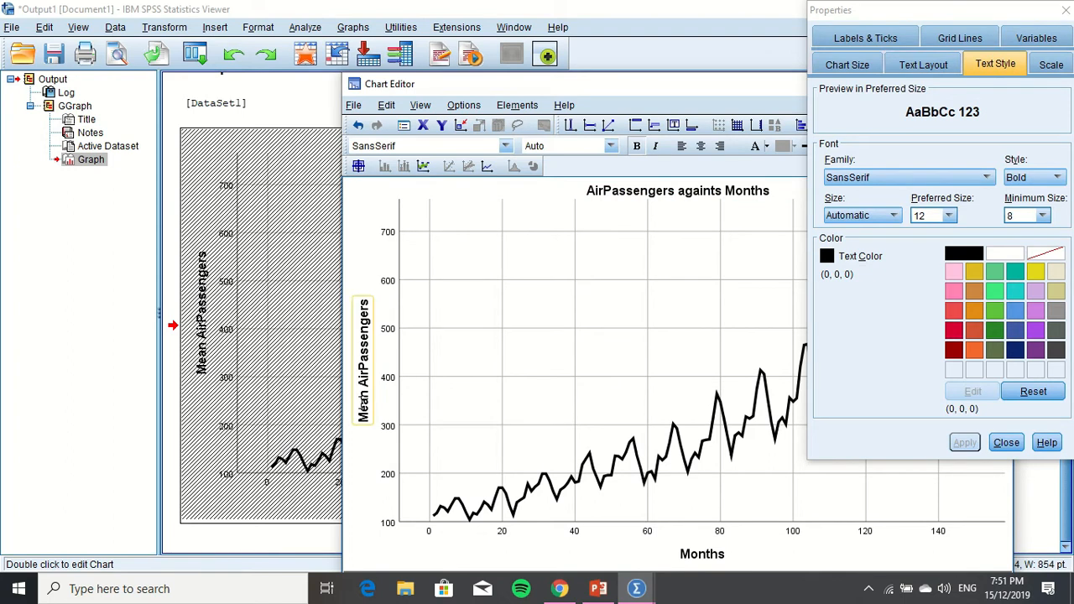
{"action": "left_click", "coordinate": [364, 393]}
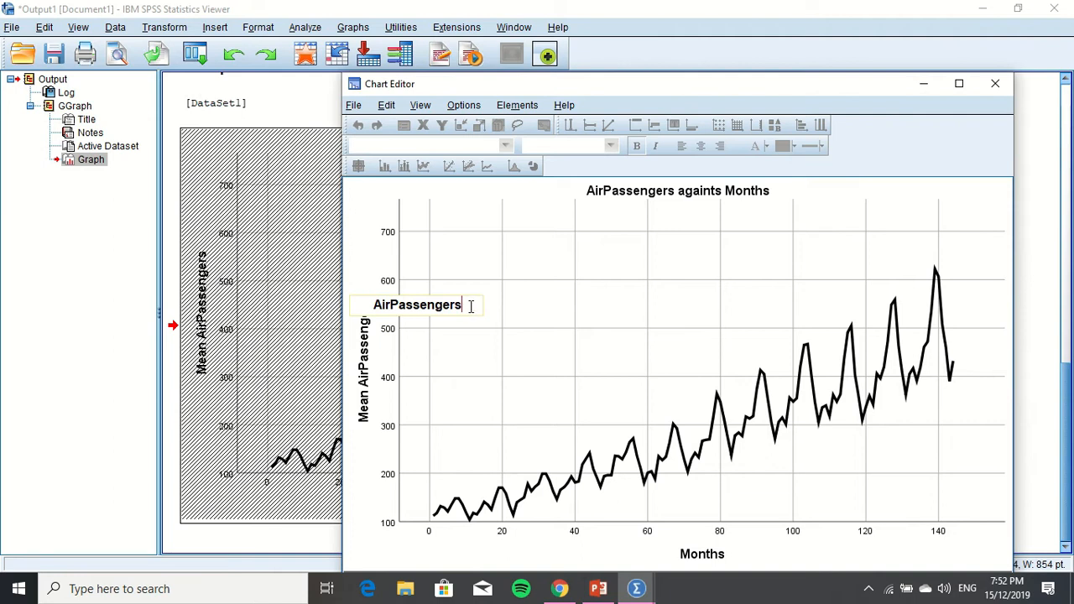
{"action": "left_click", "coordinate": [470, 306]}
{"action": "left_click", "coordinate": [995, 84]}
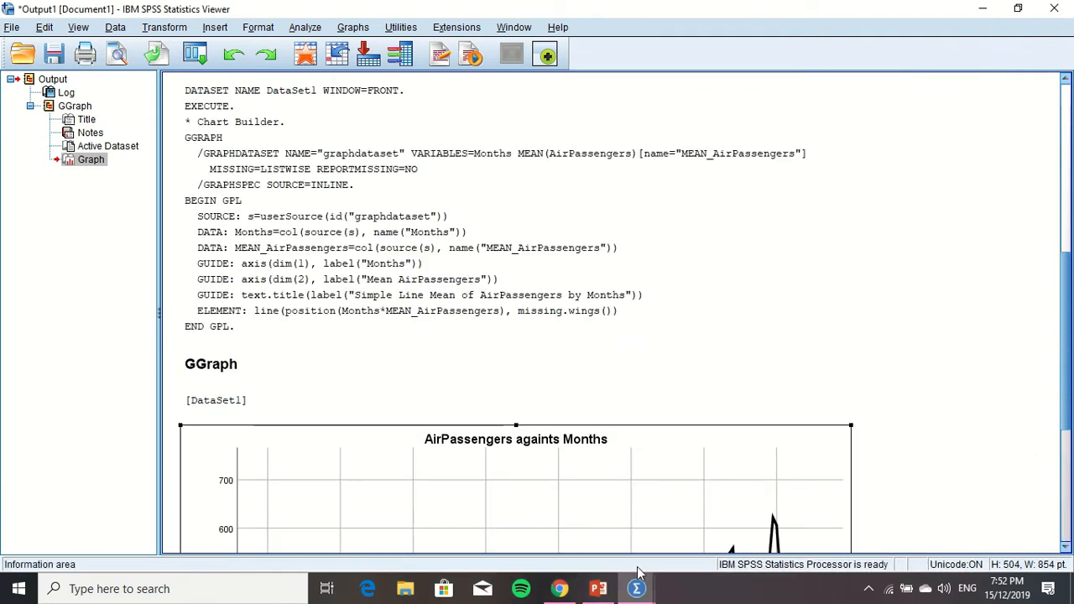
Return from the output window to the Untitled2 dataset
{"action": "mouse_move", "coordinate": [636, 586]}
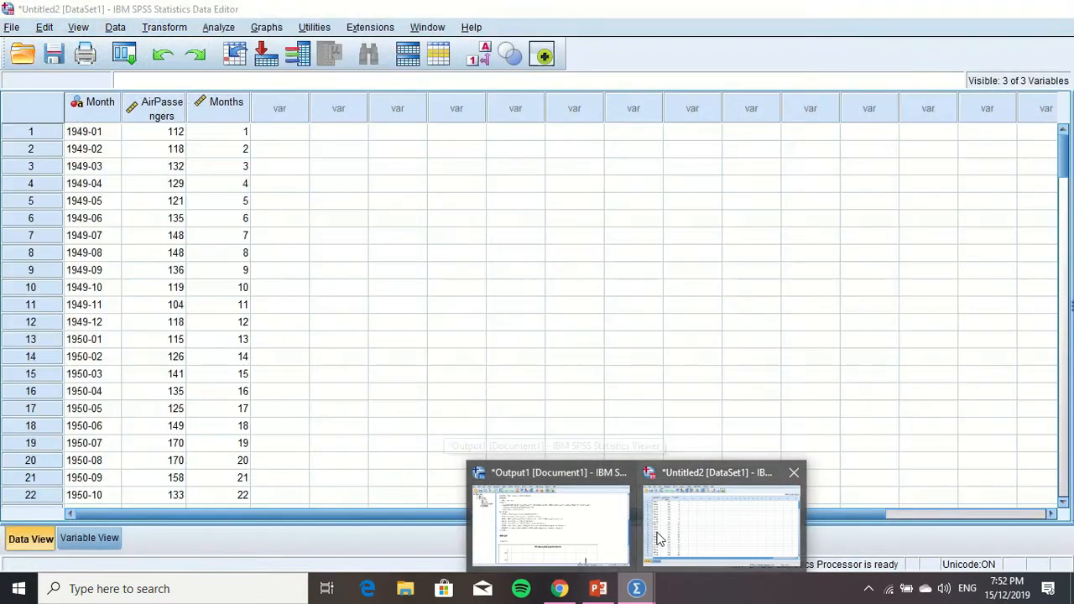
{"action": "left_click", "coordinate": [638, 530]}
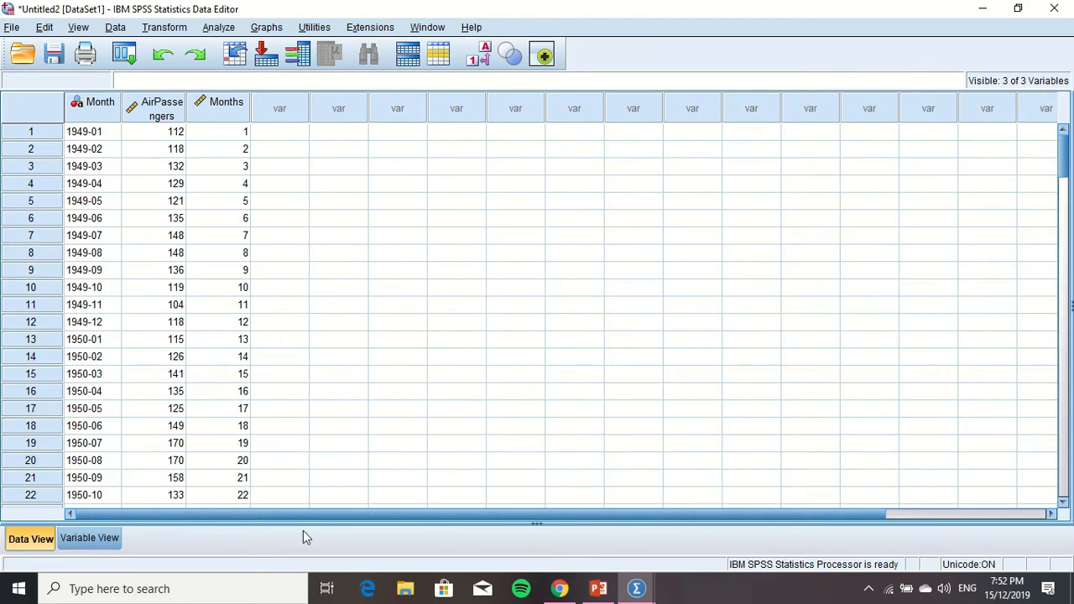
{"action": "mouse_move", "coordinate": [408, 4]}
{"action": "left_click", "coordinate": [425, 27]}
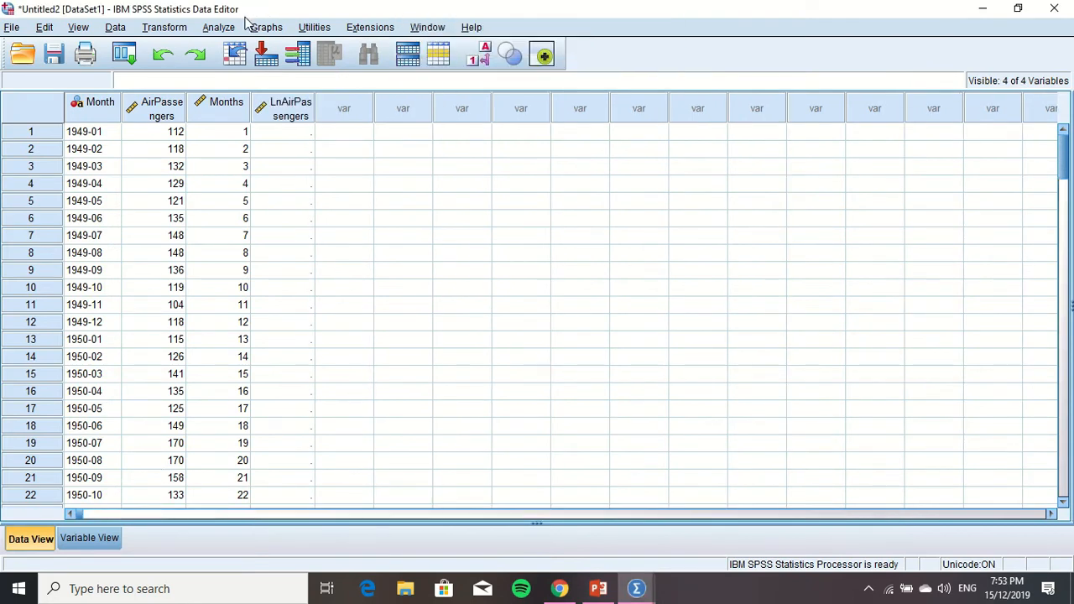
Compute the target variable LnAirPassengers as LN(AirPassengers) with the arithmetic Ln function, and accept overwriting the existing variable
{"action": "left_click", "coordinate": [182, 32]}
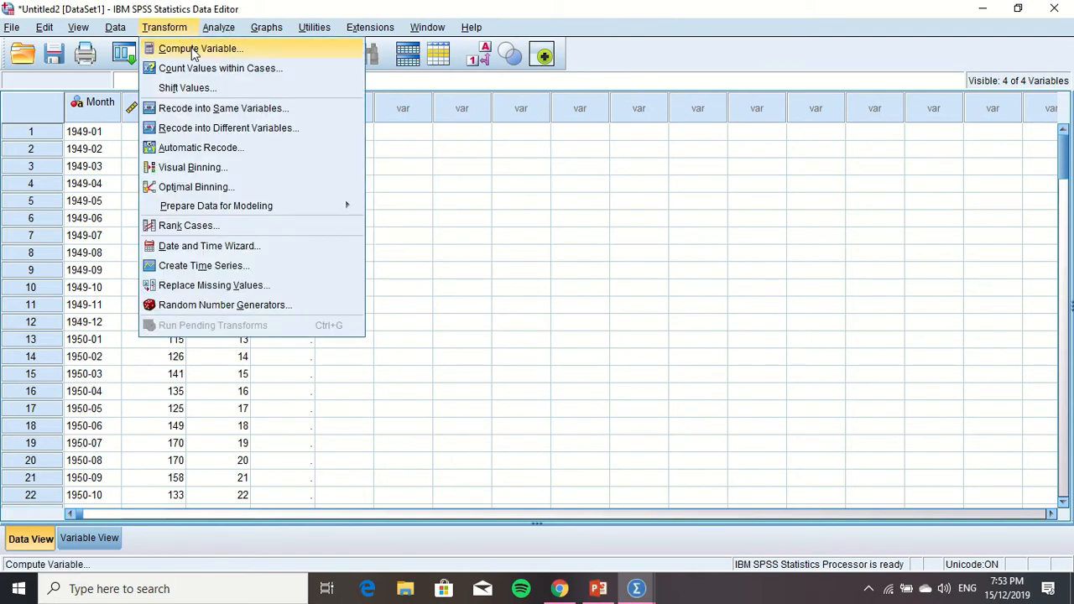
{"action": "left_click", "coordinate": [193, 50]}
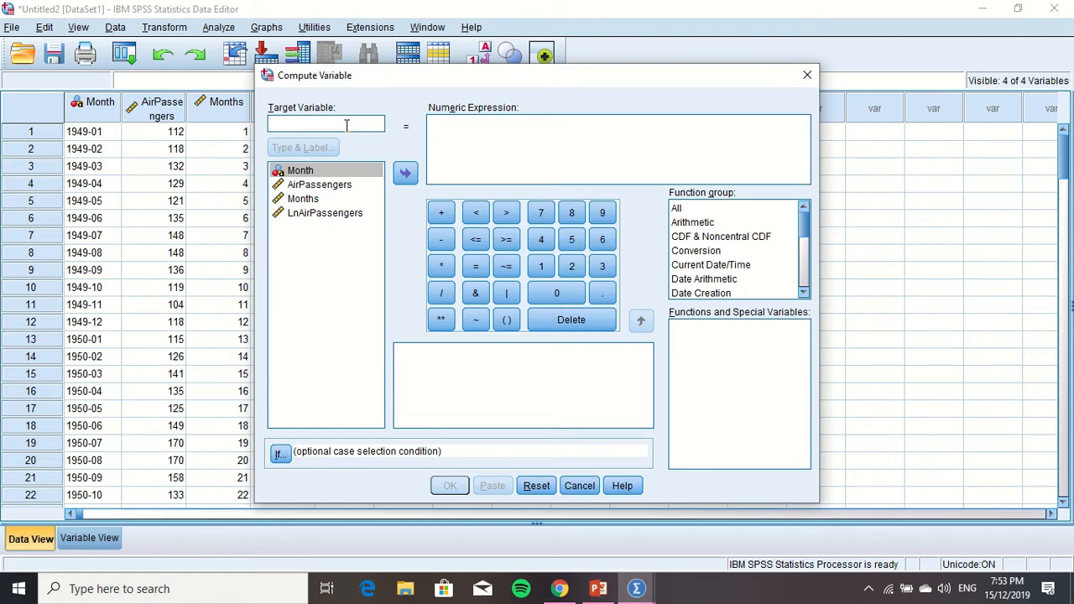
{"action": "type", "text": "LnAirPassengers"}
{"action": "left_click", "coordinate": [487, 144]}
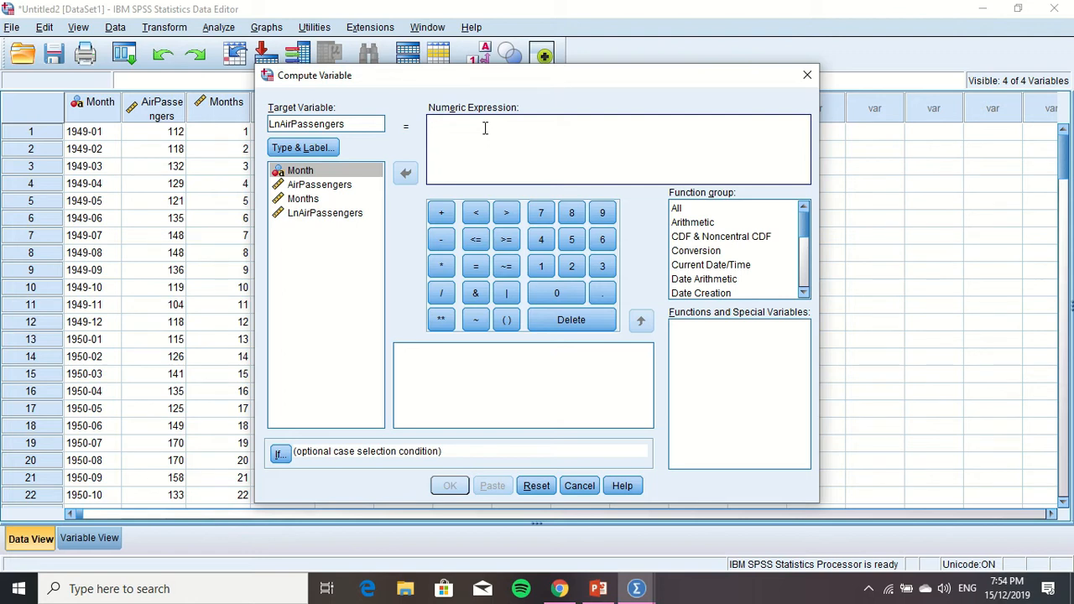
{"action": "left_click", "coordinate": [718, 222]}
{"action": "left_click", "coordinate": [681, 413]}
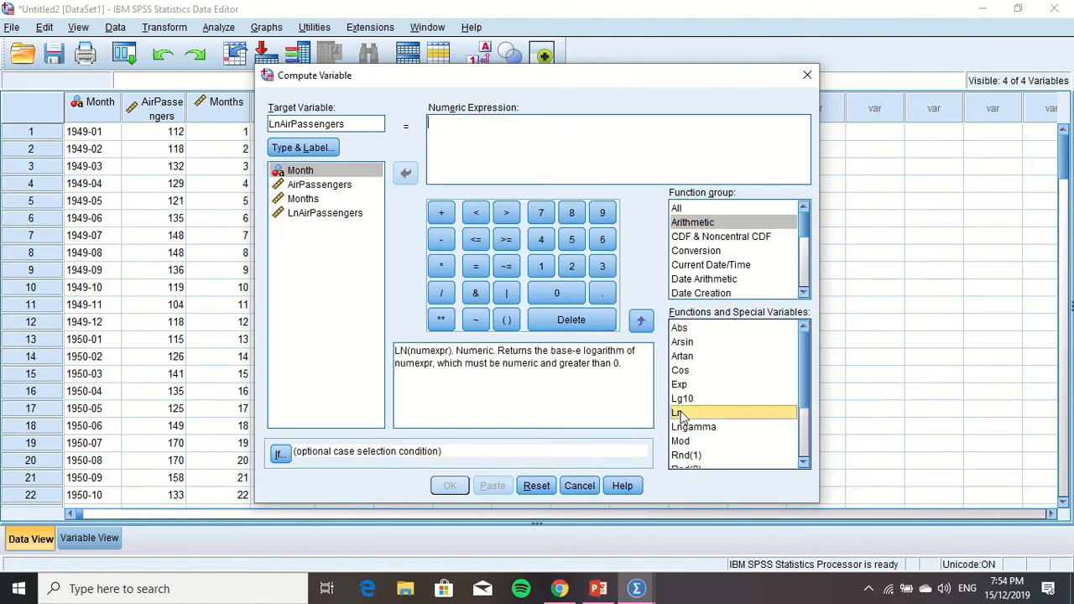
{"action": "left_click_drag", "start_coordinate": [682, 414], "coordinate": [481, 135]}
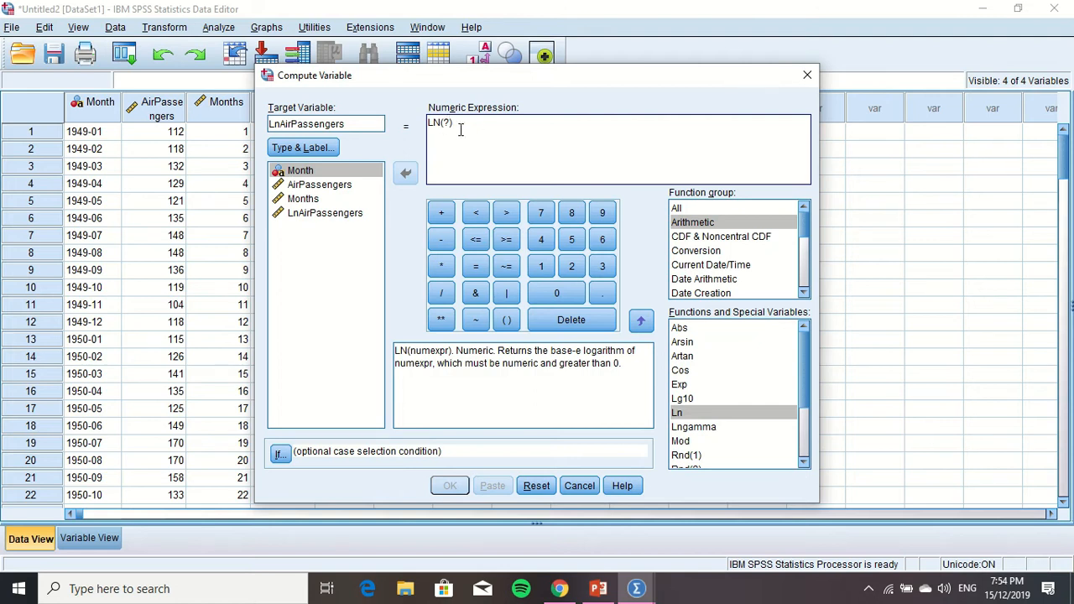
{"action": "key", "text": "Delete"}
{"action": "left_click_drag", "start_coordinate": [327, 186], "coordinate": [445, 124]}
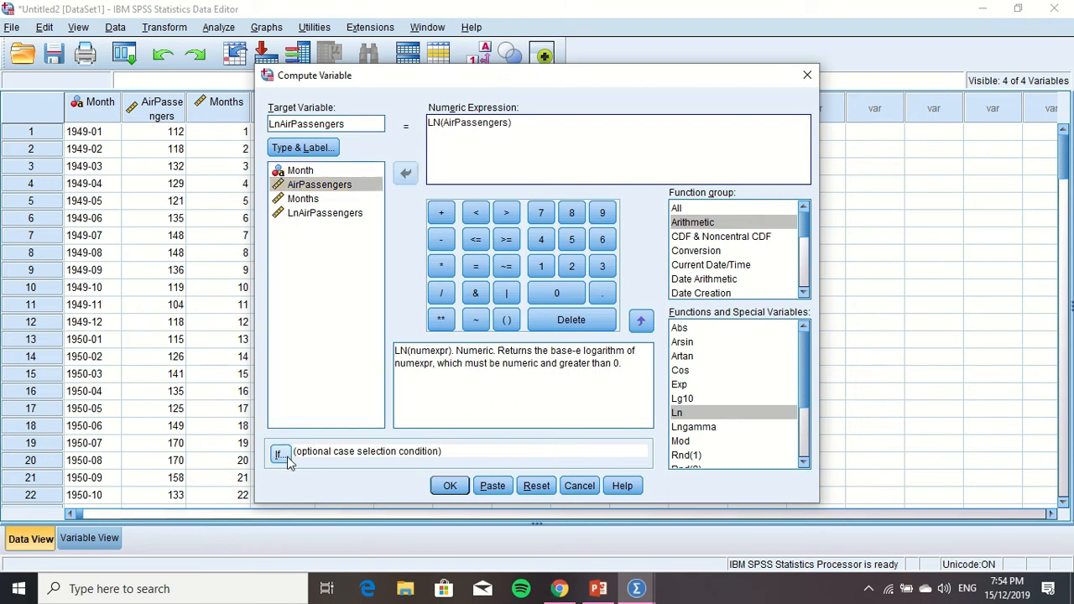
{"action": "left_click", "coordinate": [450, 486]}
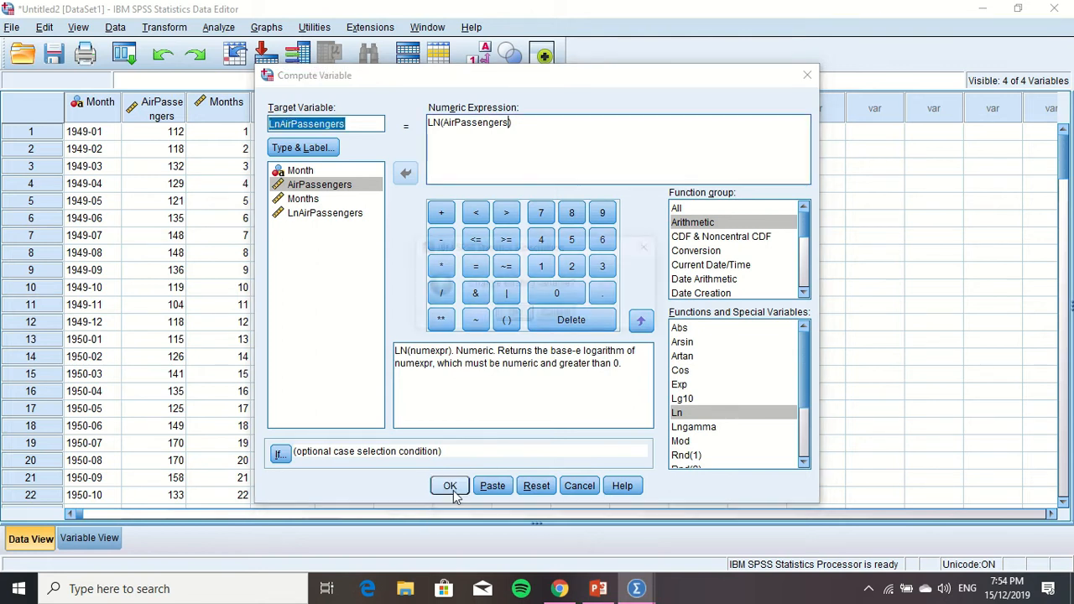
{"action": "left_click", "coordinate": [515, 314]}
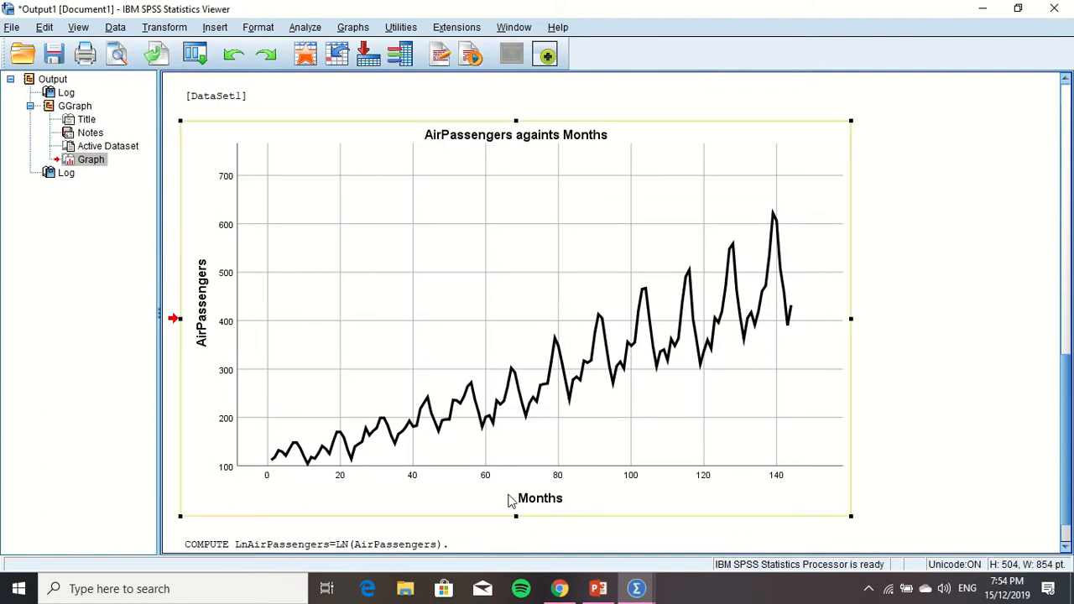
Return to the Untitled2 dataset and generate a simple line chart with LnAirPassengers on the Y-axis against Months
{"action": "mouse_move", "coordinate": [636, 588]}
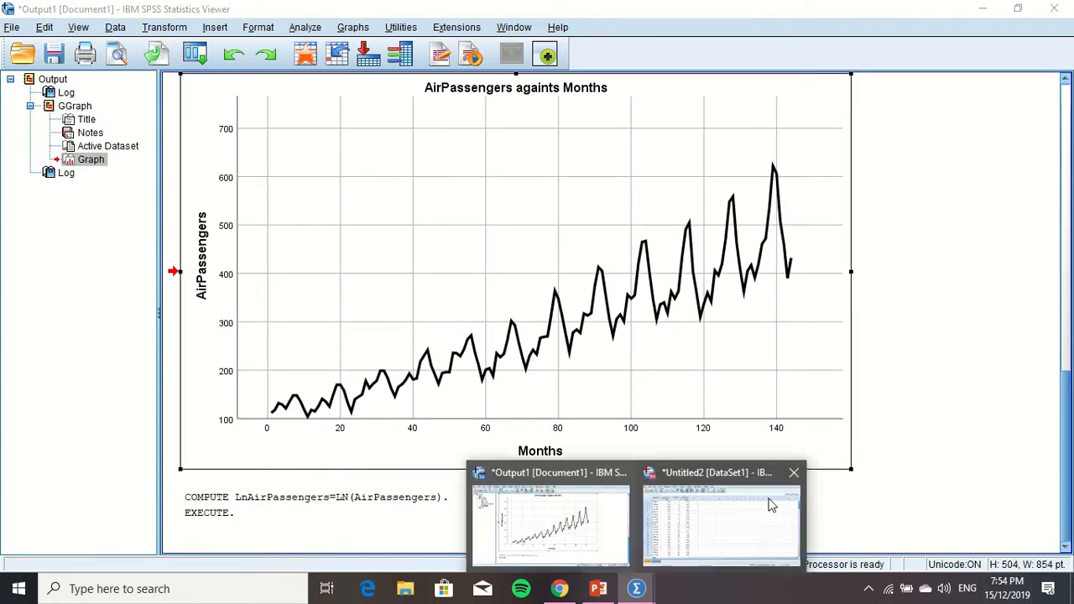
{"action": "left_click", "coordinate": [754, 504]}
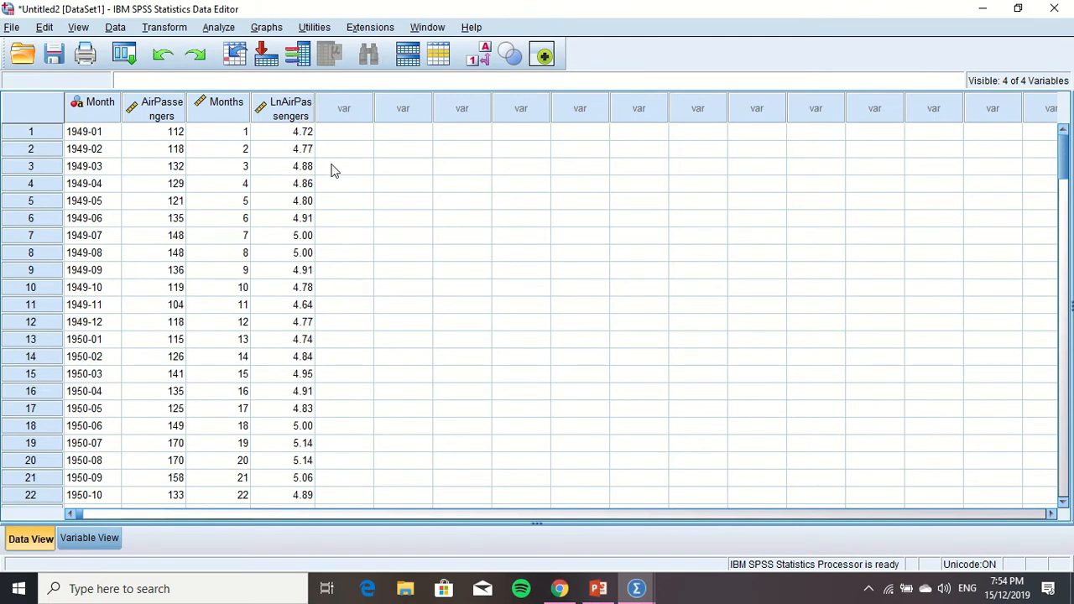
{"action": "left_click", "coordinate": [262, 30]}
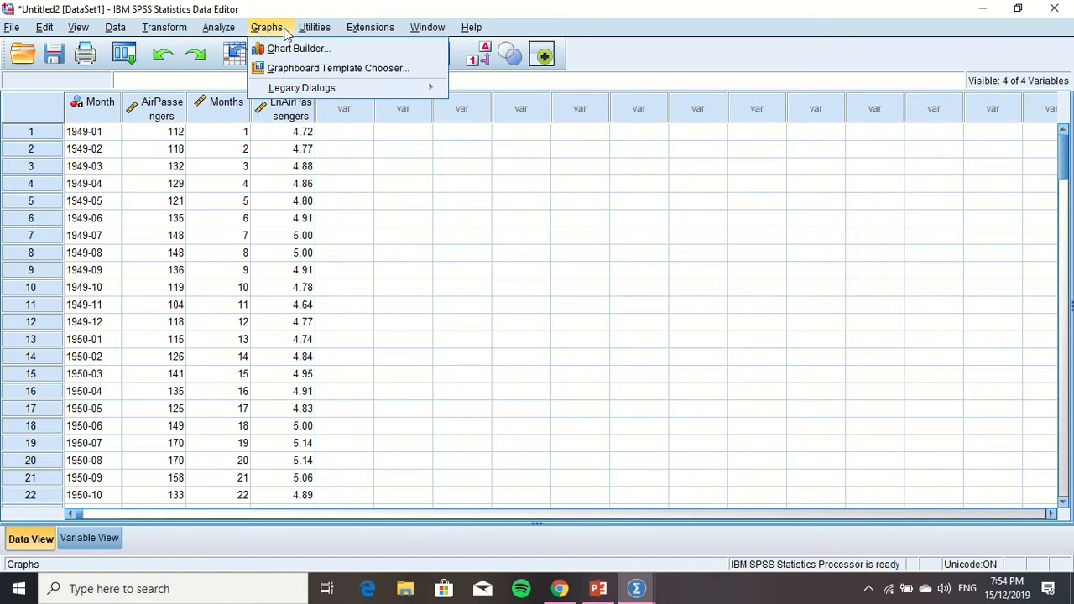
{"action": "left_click", "coordinate": [305, 53]}
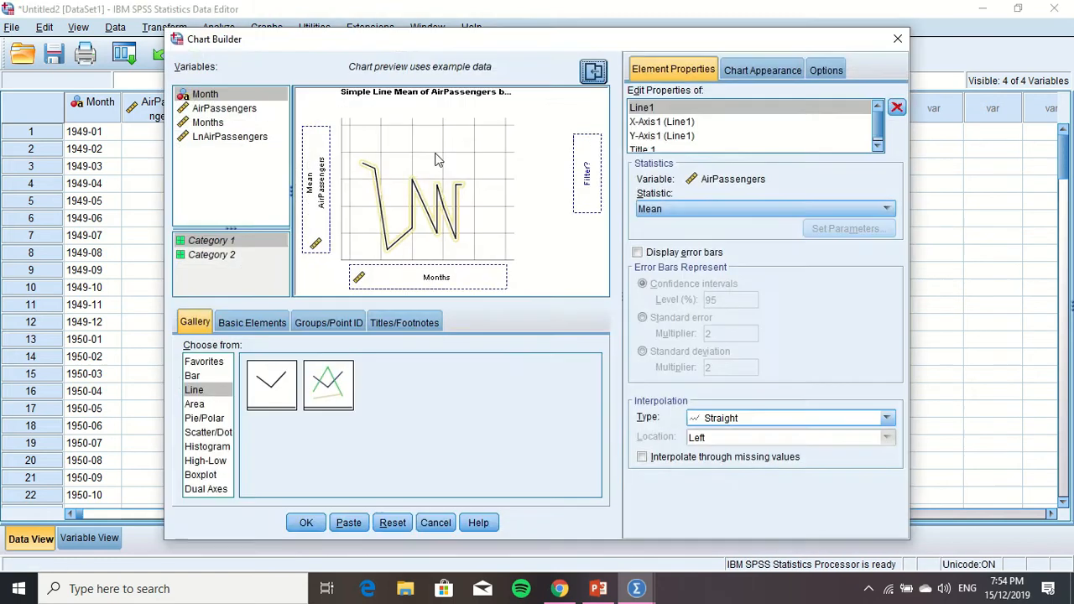
{"action": "mouse_move", "coordinate": [327, 191]}
{"action": "left_mouse_down"}
{"action": "mouse_move", "coordinate": [252, 161]}
{"action": "mouse_move", "coordinate": [241, 141]}
{"action": "mouse_move", "coordinate": [283, 148]}
{"action": "mouse_move", "coordinate": [317, 186]}
{"action": "left_mouse_up"}
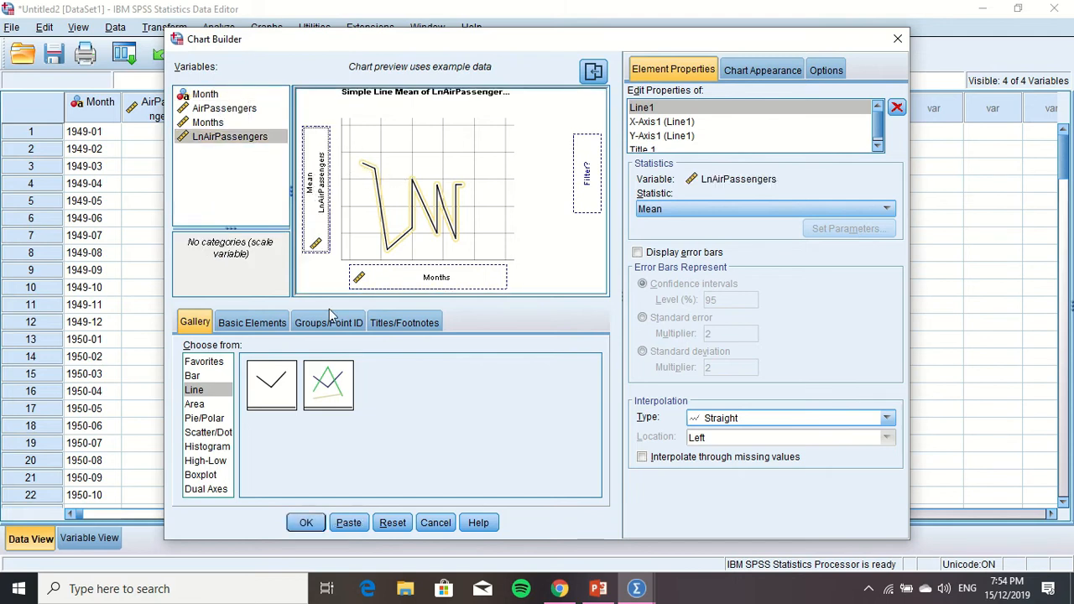
{"action": "left_click", "coordinate": [303, 523]}
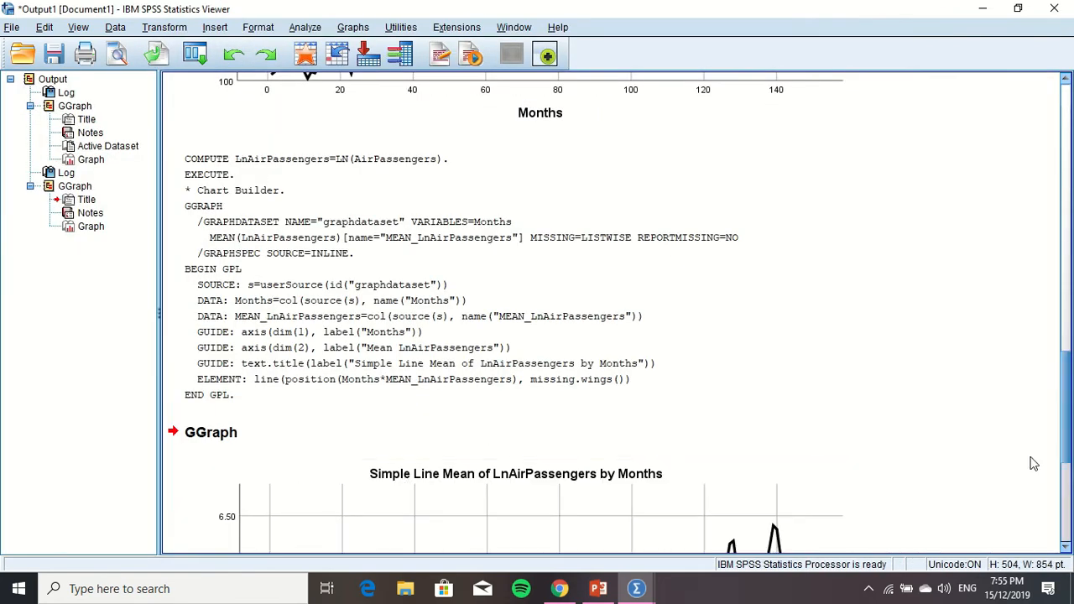
Open the new LnAirPassengers line chart for editing and change its title to "LnAirPassengers againts Months"
{"action": "left_click_drag", "start_coordinate": [1066, 438], "coordinate": [1071, 511]}
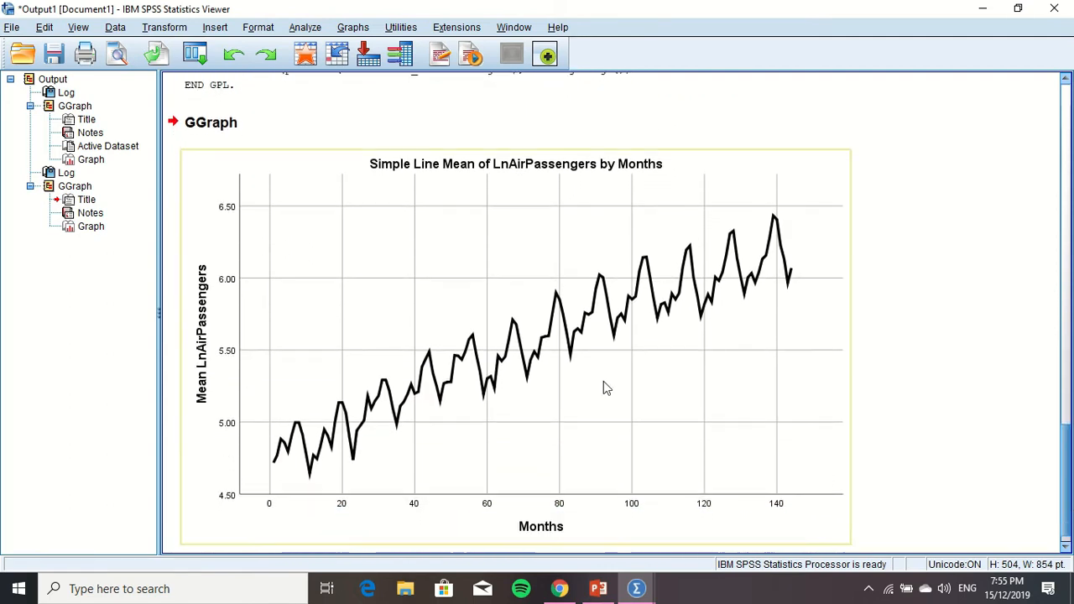
{"action": "left_click", "coordinate": [537, 121]}
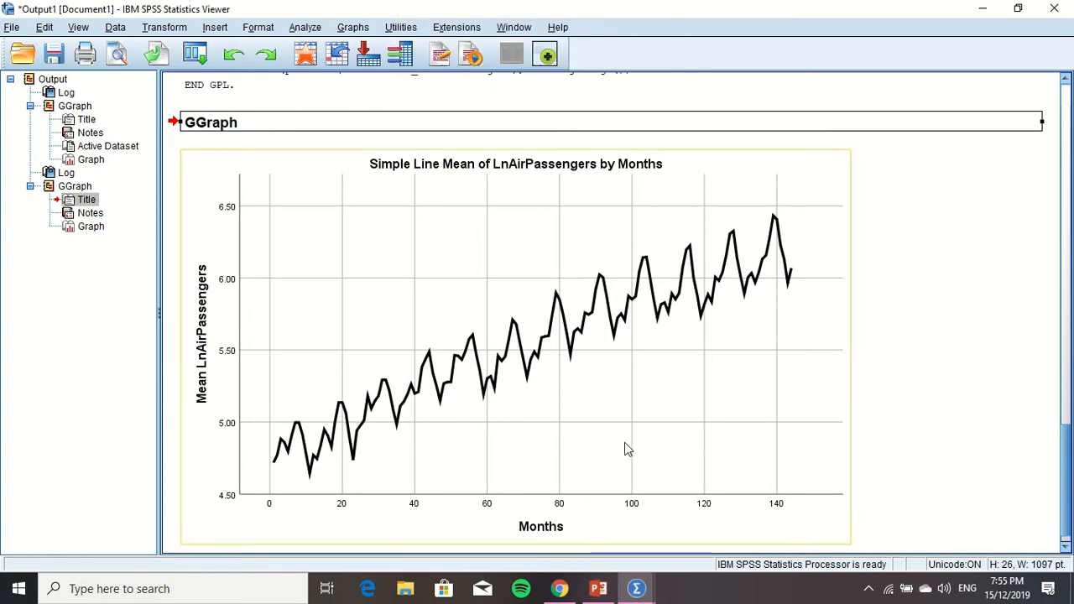
{"action": "double_click", "coordinate": [537, 320]}
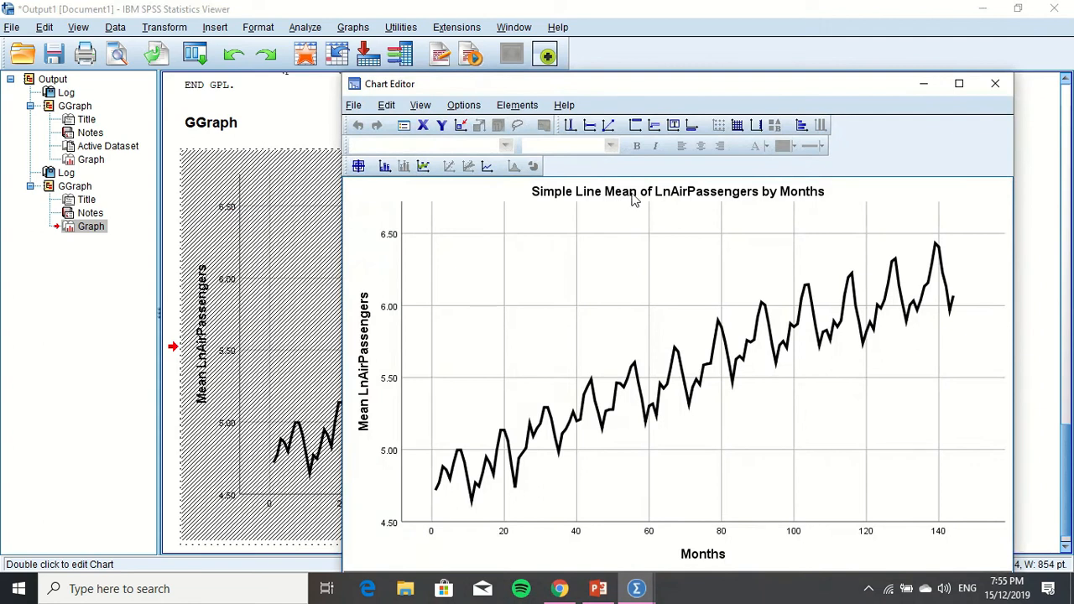
{"action": "double_click", "coordinate": [646, 192]}
{"action": "left_click", "coordinate": [647, 194]}
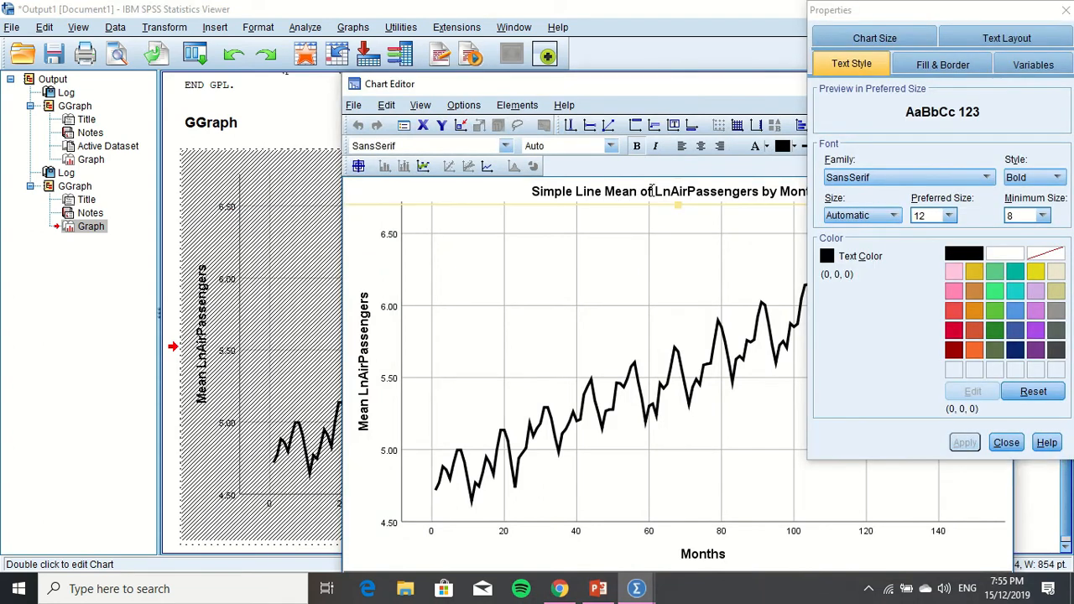
{"action": "left_click_drag", "start_coordinate": [653, 189], "coordinate": [530, 185]}
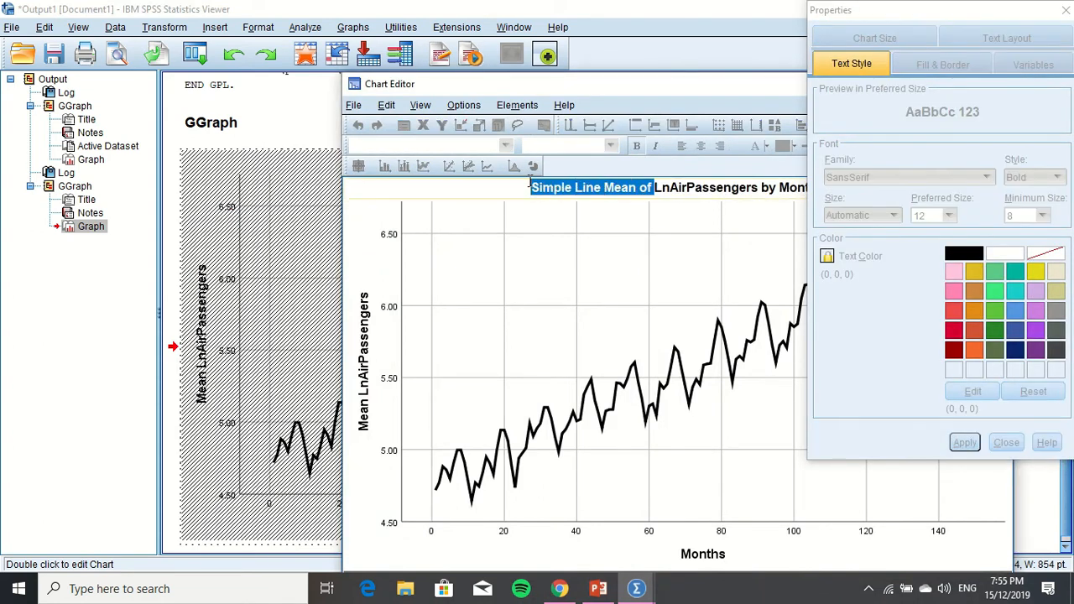
{"action": "key", "text": "BackSpace"}
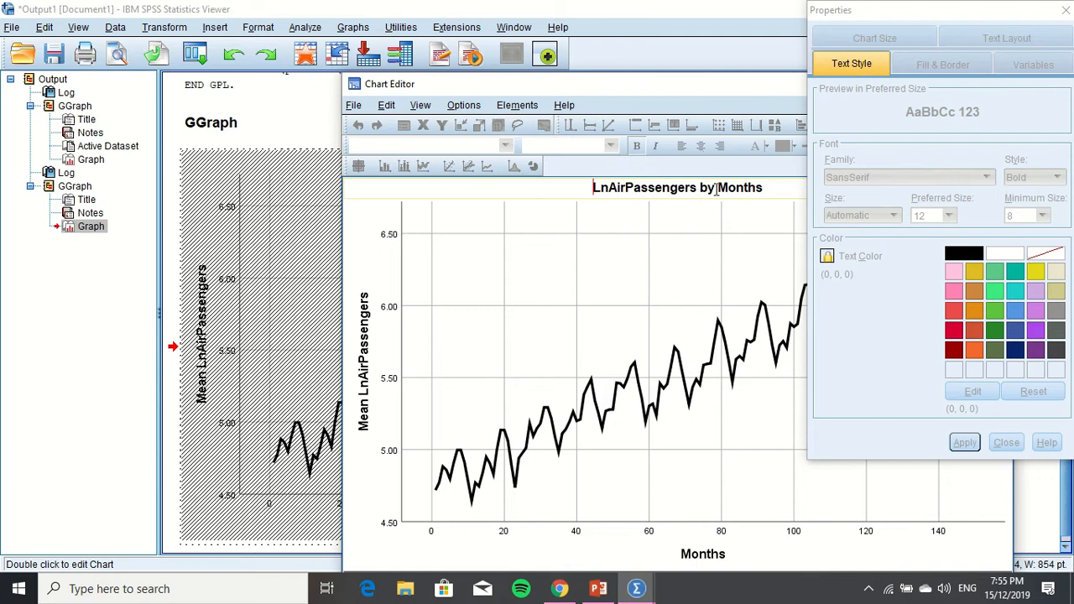
{"action": "left_click_drag", "start_coordinate": [707, 188], "coordinate": [701, 187]}
{"action": "key", "text": "BackSpace"}
{"action": "type", "text": "Againts"}
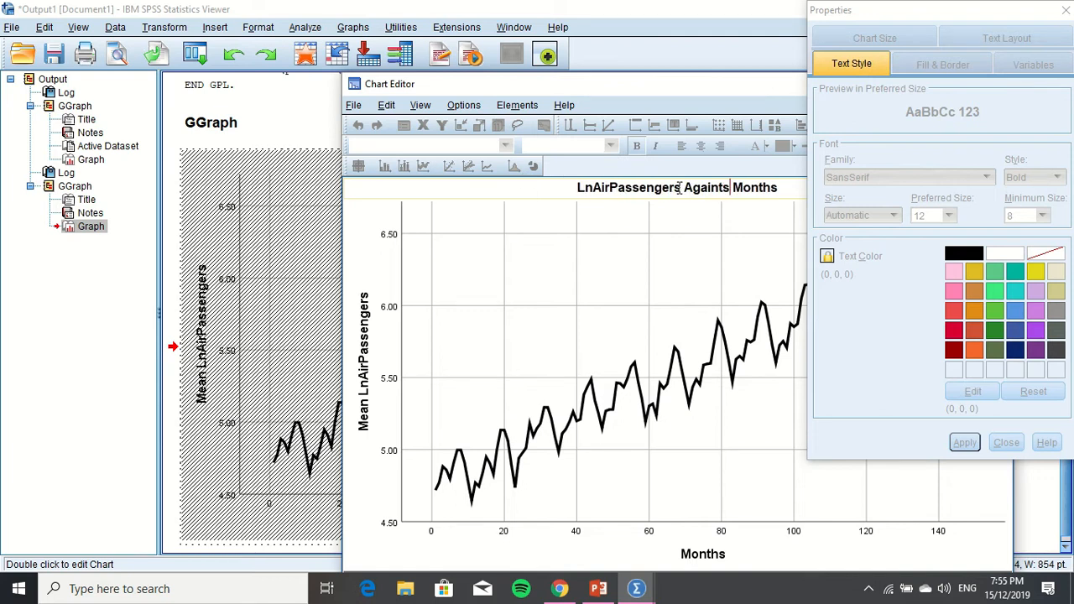
{"action": "key", "text": "Delete"}
{"action": "type", "text": "a"}
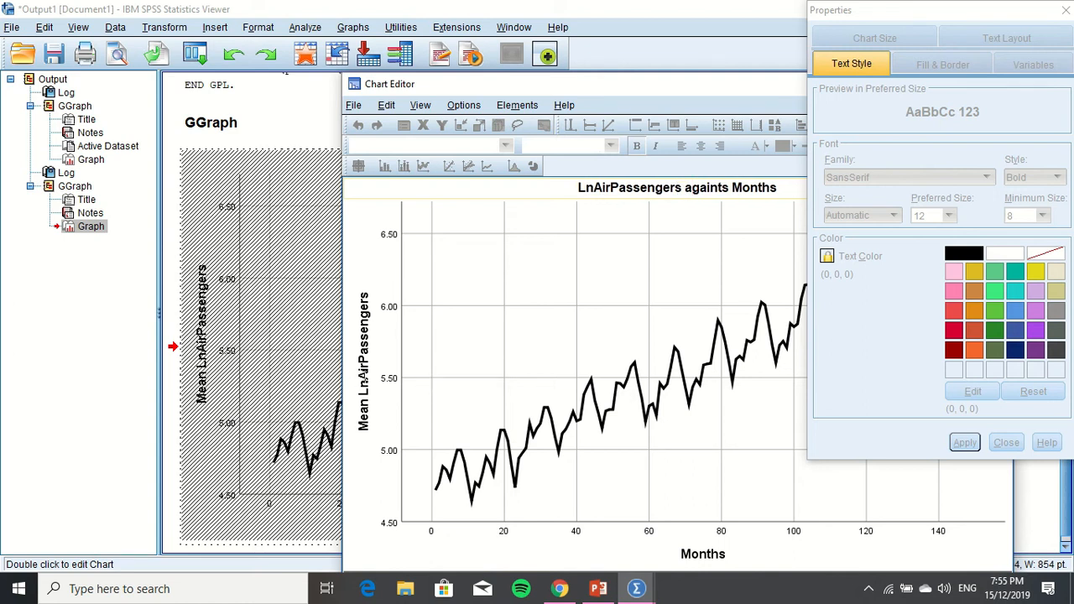
Change the chart's Y-axis title to "LnAirPassengers" and close the Properties window and the Chart Editor
{"action": "left_click", "coordinate": [372, 367]}
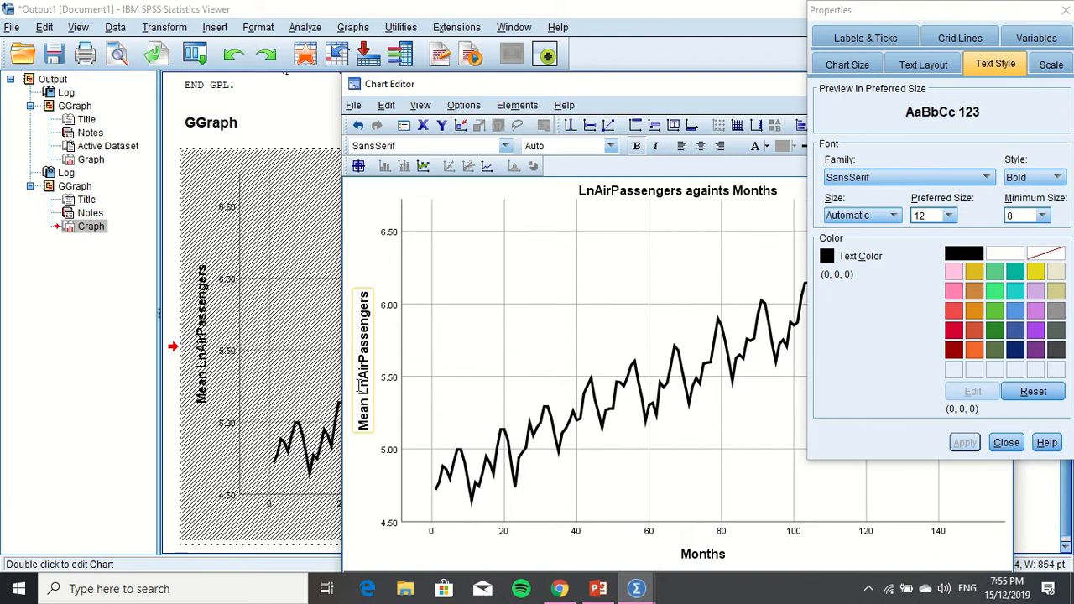
{"action": "left_click", "coordinate": [369, 374]}
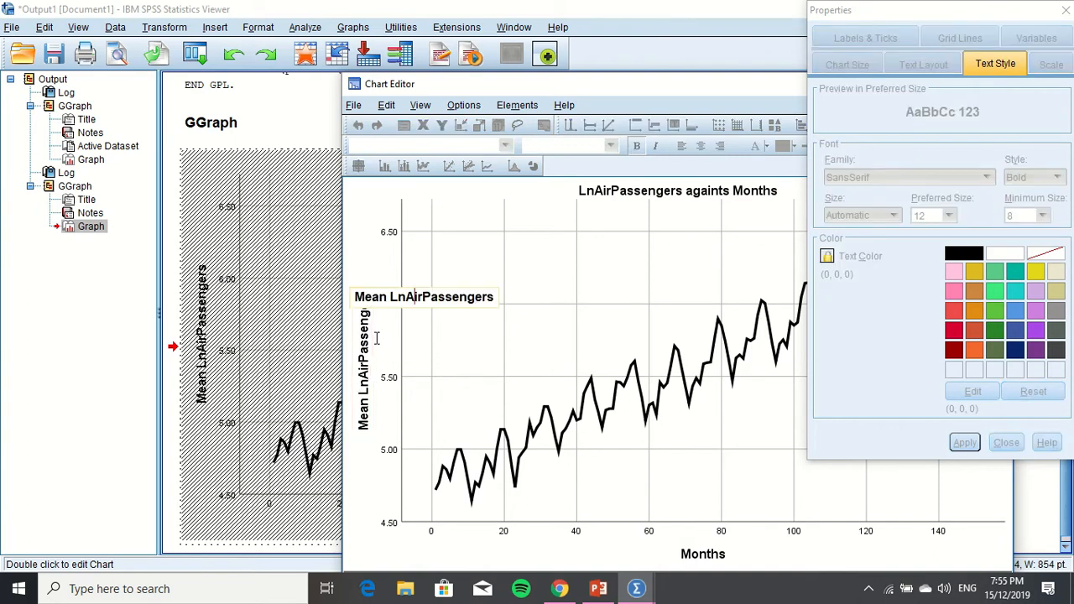
{"action": "left_click_drag", "start_coordinate": [391, 302], "coordinate": [356, 302]}
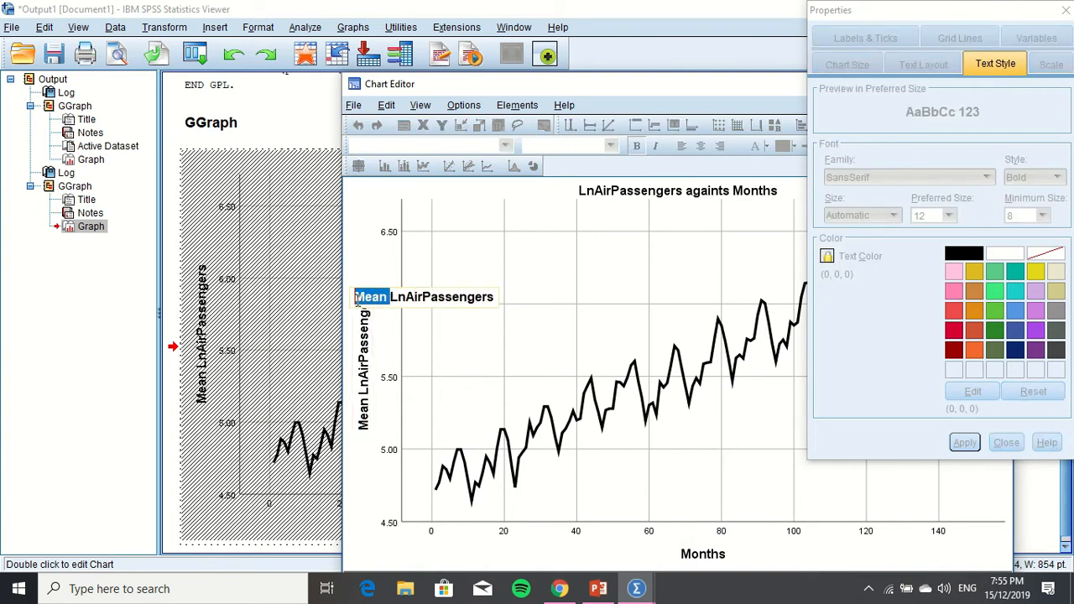
{"action": "key", "text": "BackSpace"}
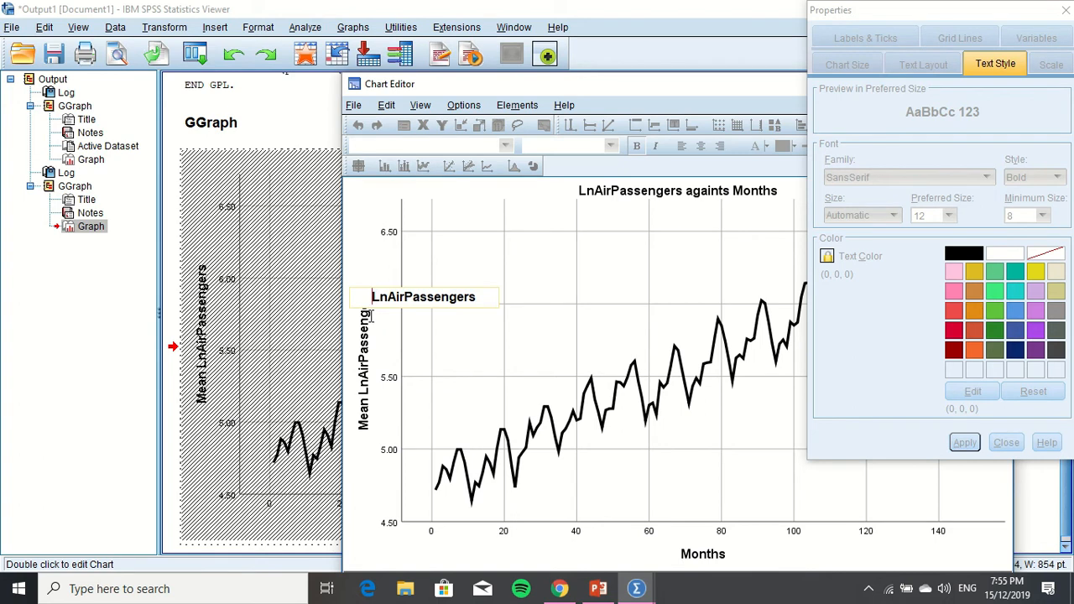
{"action": "left_click", "coordinate": [369, 315]}
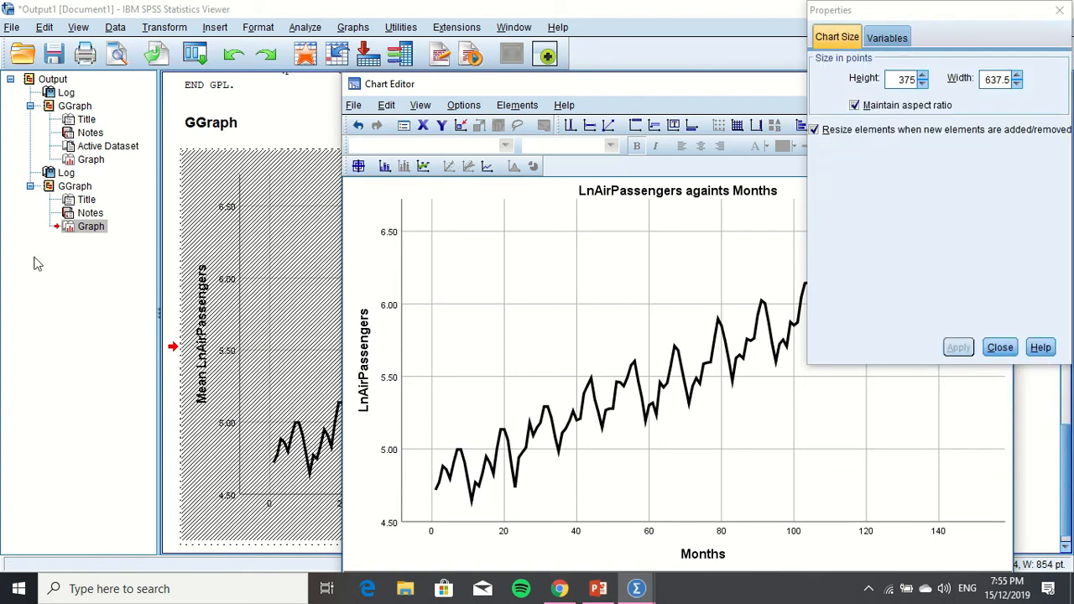
{"action": "left_click", "coordinate": [999, 347]}
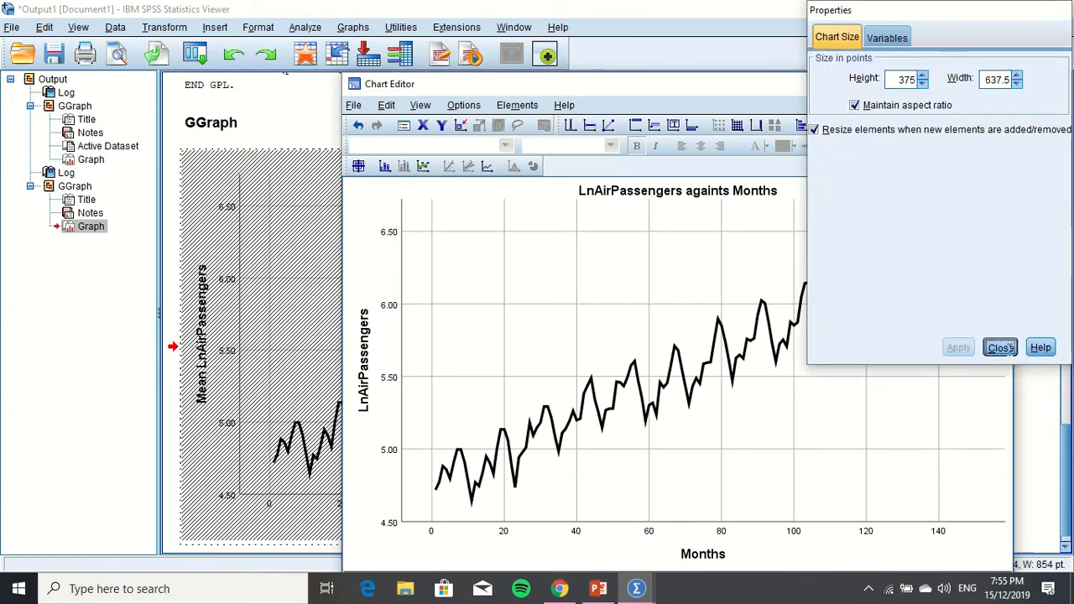
{"action": "left_click", "coordinate": [995, 84]}
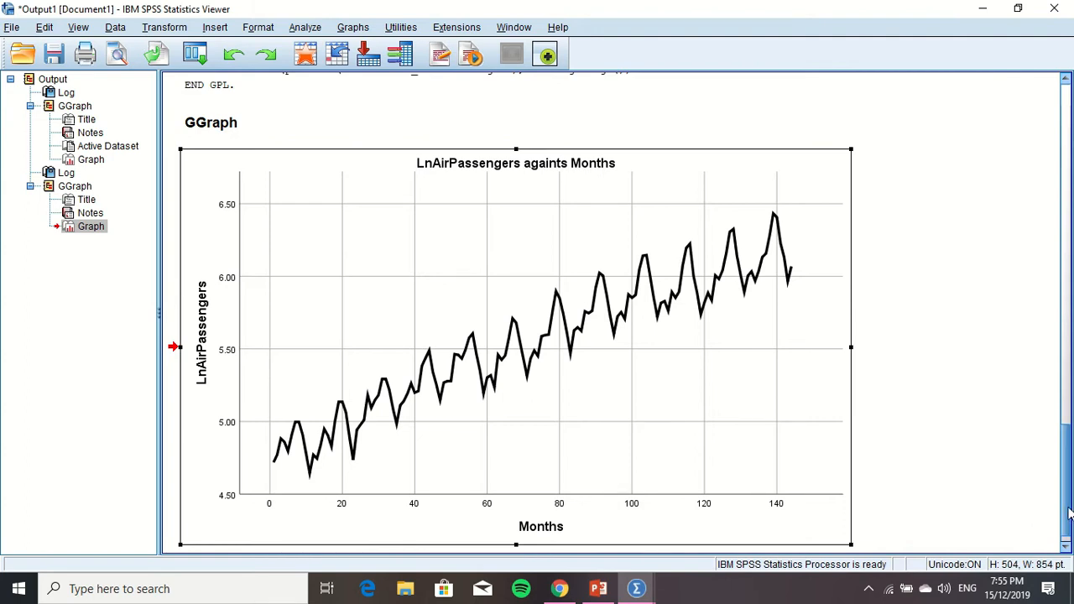
Return to the Untitled2 dataset and open the Autocorrelations dialog from the forecasting procedures
{"action": "left_click", "coordinate": [635, 589]}
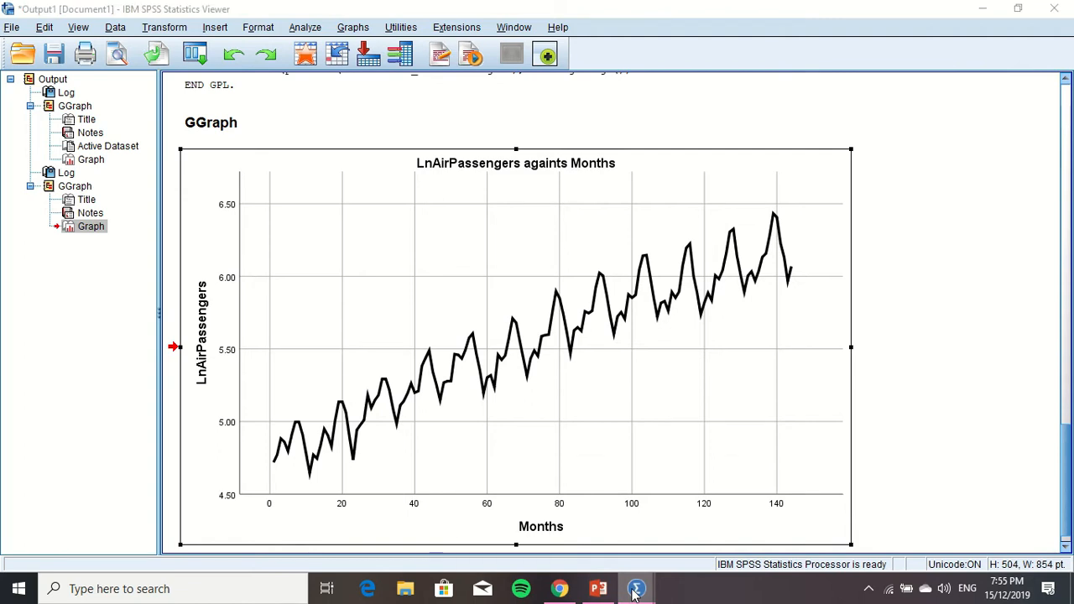
{"action": "left_click", "coordinate": [662, 525]}
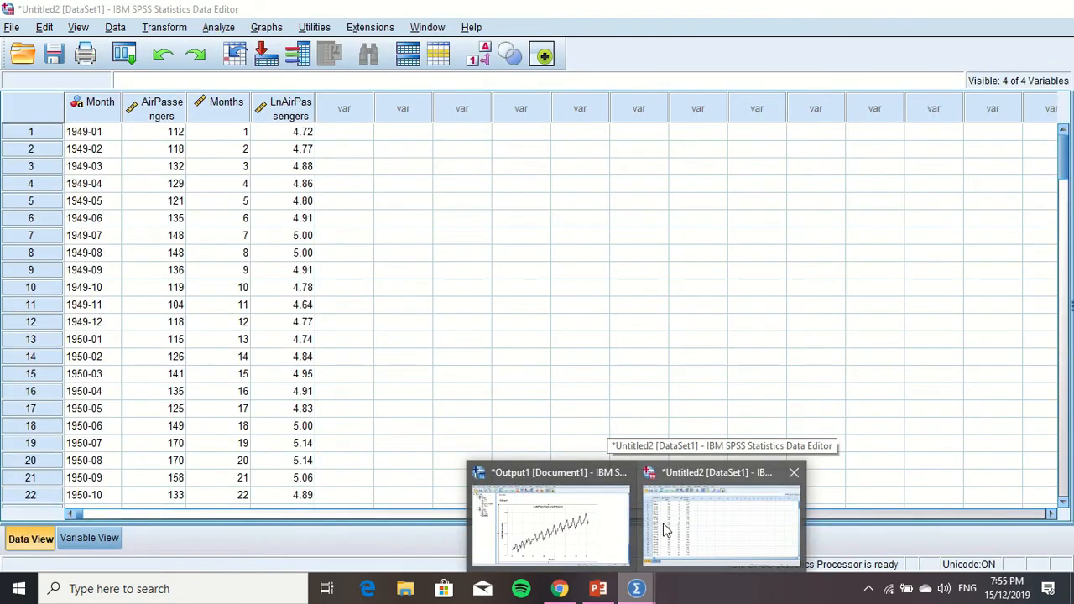
{"action": "left_click", "coordinate": [664, 524]}
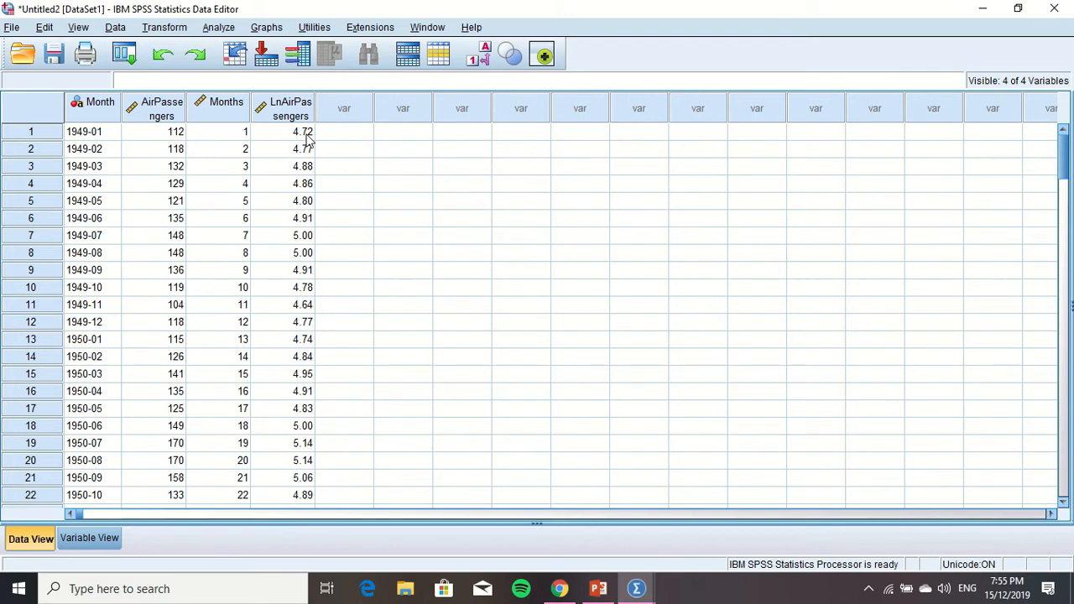
{"action": "left_click", "coordinate": [218, 26]}
{"action": "key", "text": "Escape"}
{"action": "left_click", "coordinate": [220, 27]}
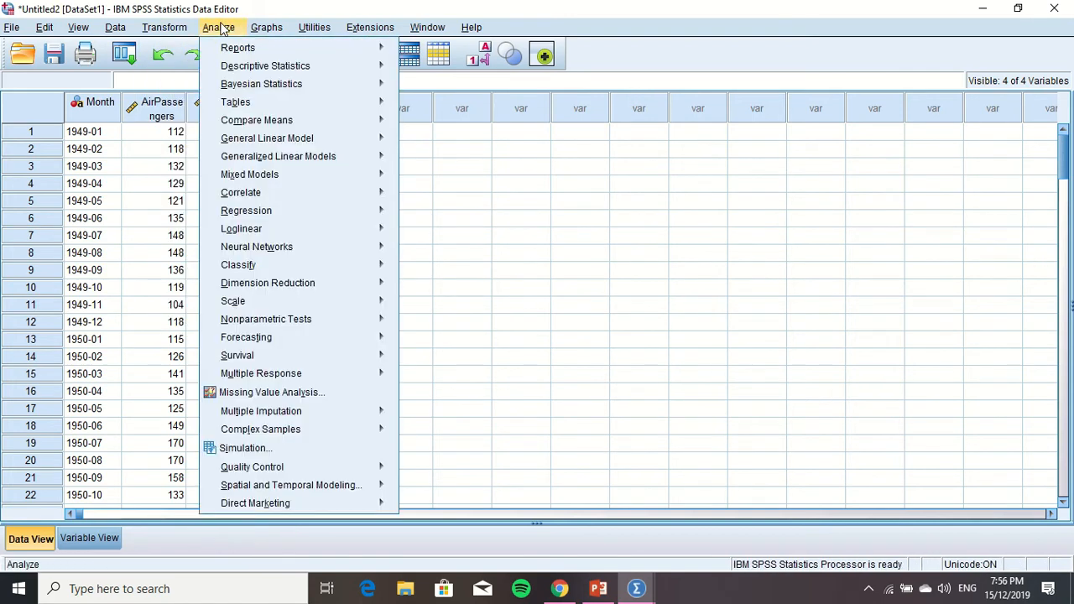
{"action": "mouse_move", "coordinate": [256, 342]}
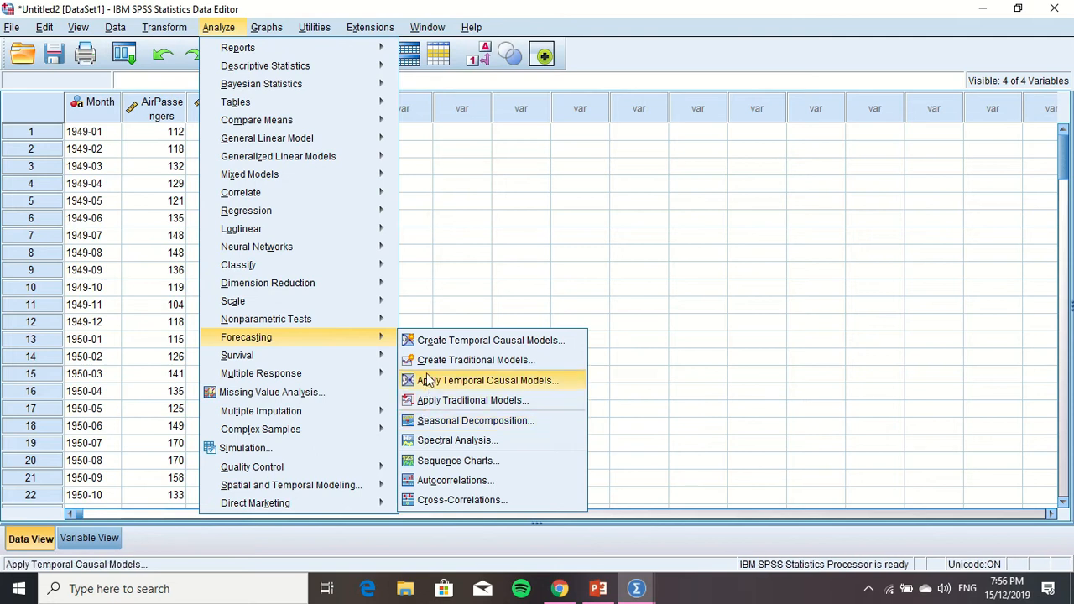
{"action": "left_click", "coordinate": [442, 480]}
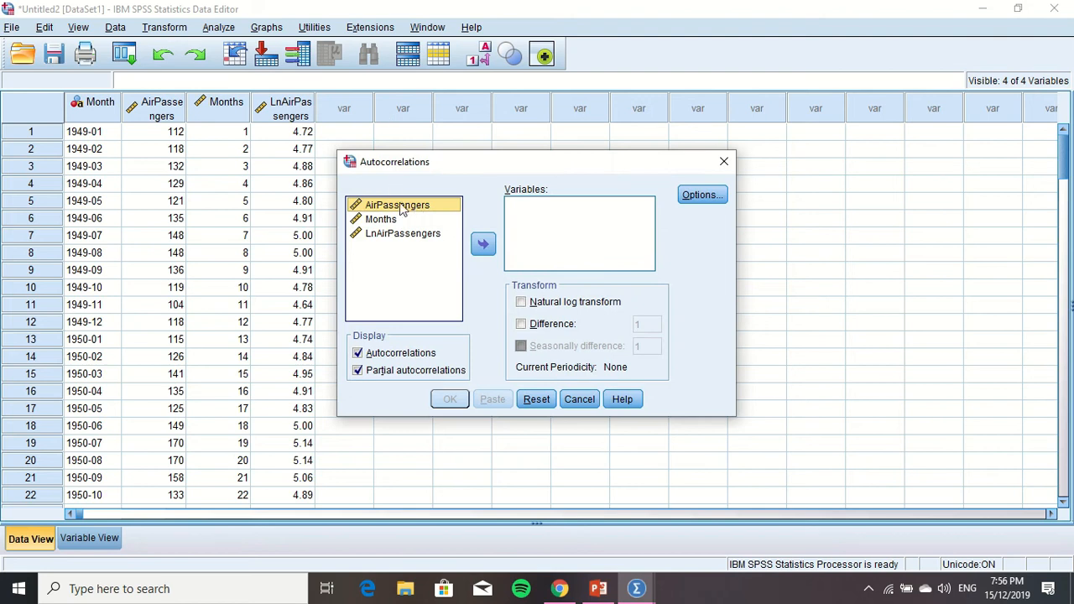
Add Months and LnAirPassengers as the analysis variables and run their autocorrelations and partial autocorrelations
{"action": "left_click", "coordinate": [393, 220]}
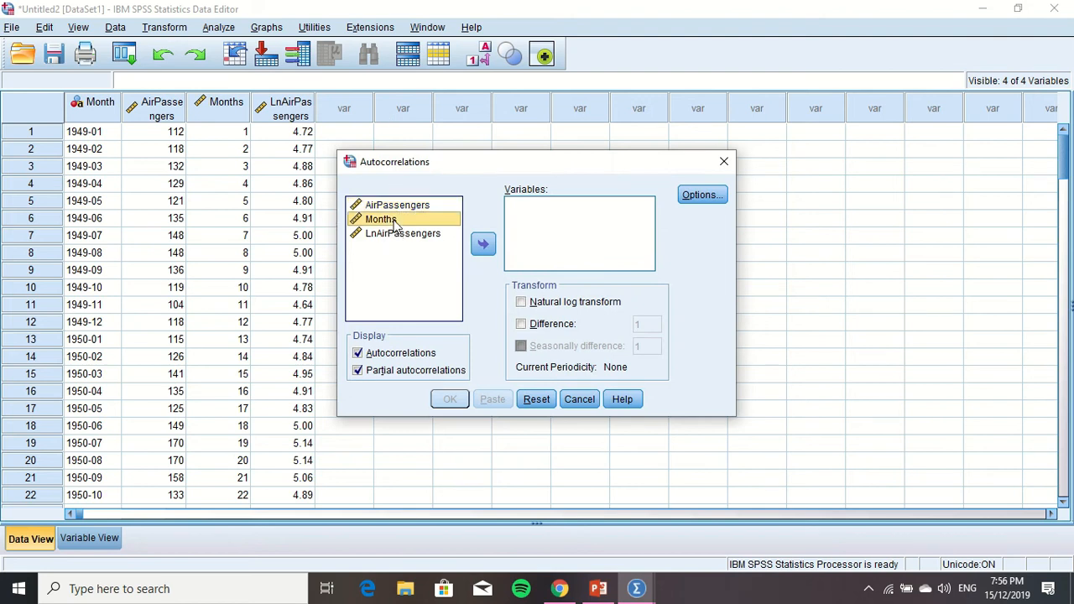
{"action": "left_click", "coordinate": [484, 244]}
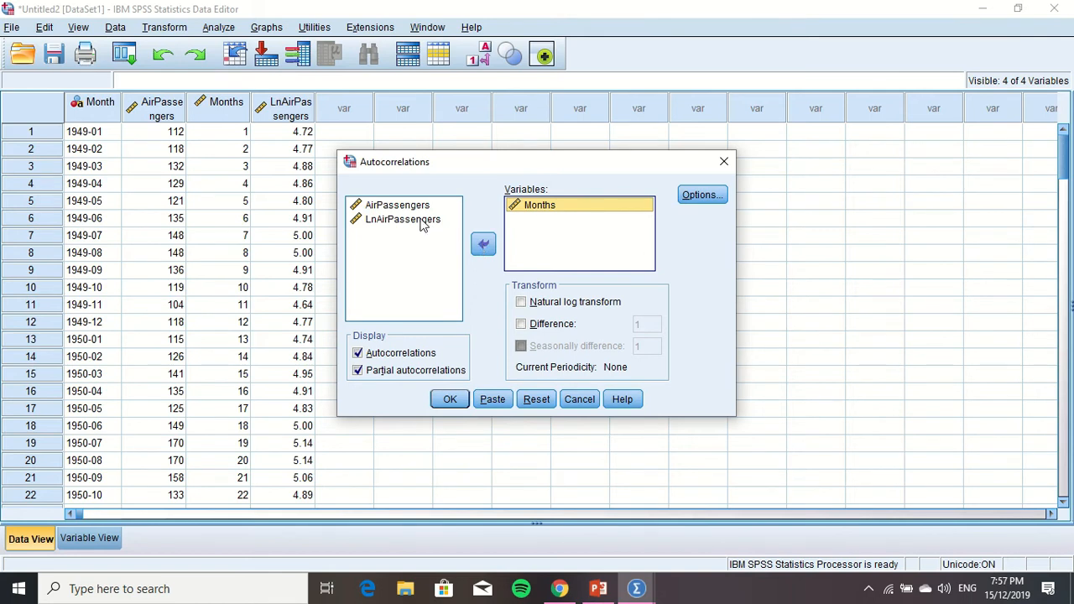
{"action": "left_click", "coordinate": [422, 221]}
{"action": "left_click", "coordinate": [422, 222]}
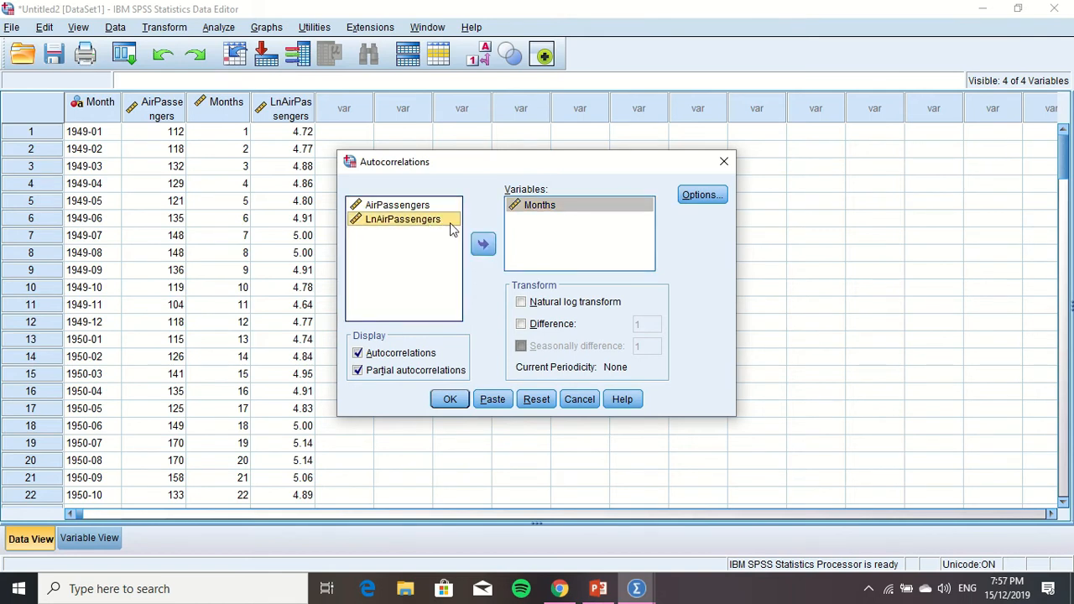
{"action": "left_click", "coordinate": [483, 244]}
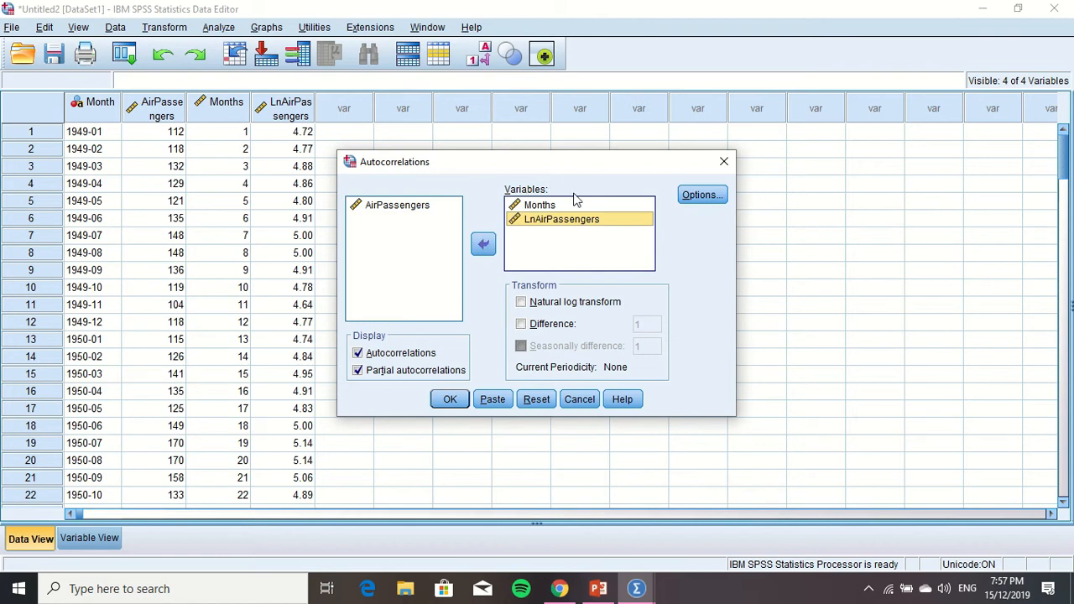
{"action": "left_click", "coordinate": [450, 400]}
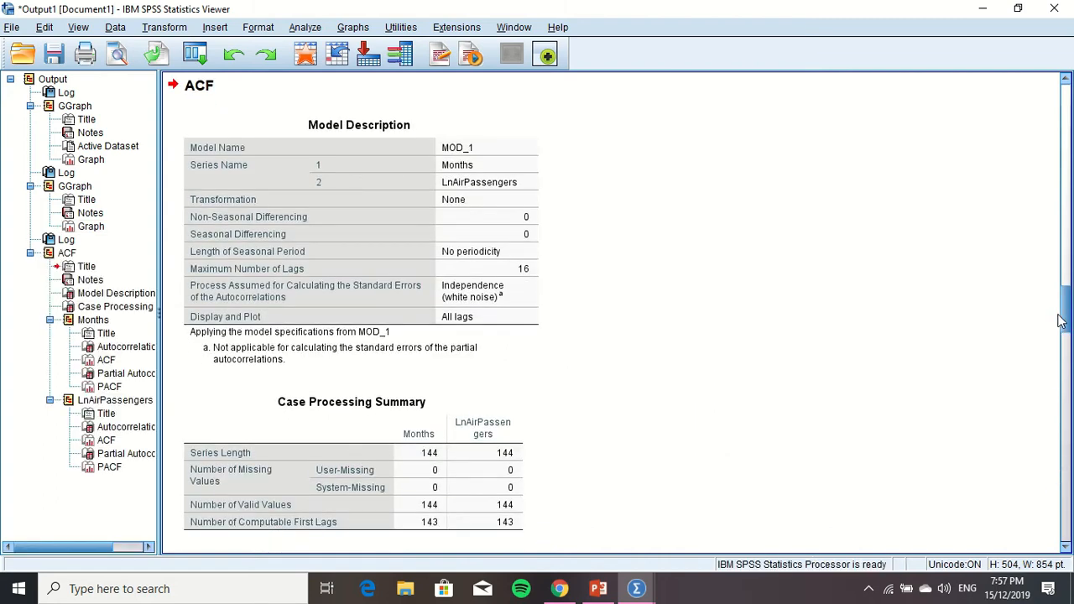
Examine the autocorrelation table and the ACF plot for LnAirPassengers in the output
{"action": "left_click_drag", "start_coordinate": [1065, 317], "coordinate": [1069, 445]}
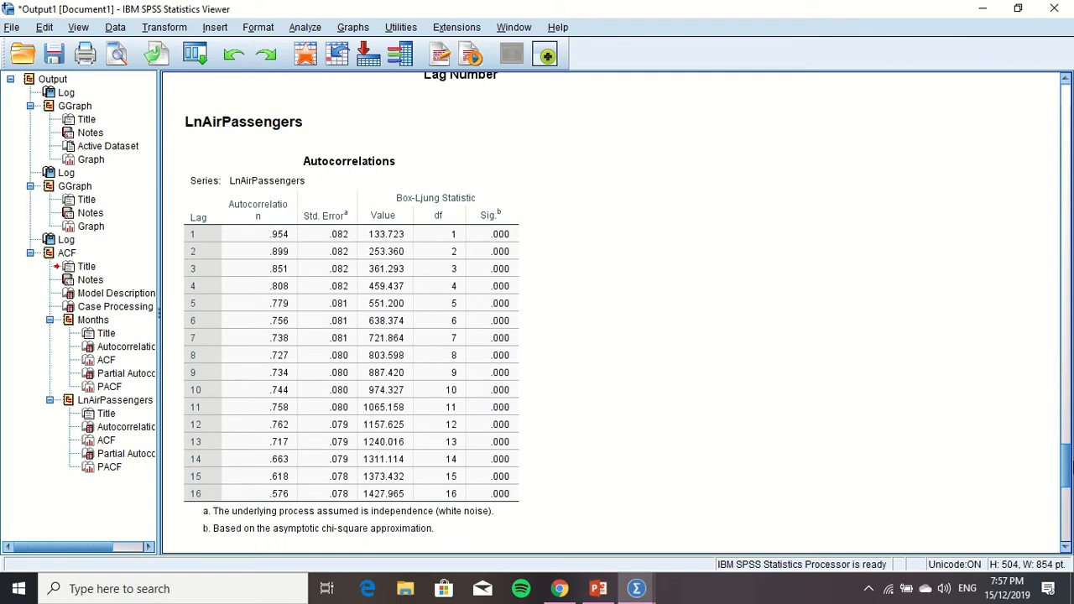
{"action": "left_click_drag", "start_coordinate": [1069, 445], "coordinate": [1068, 474]}
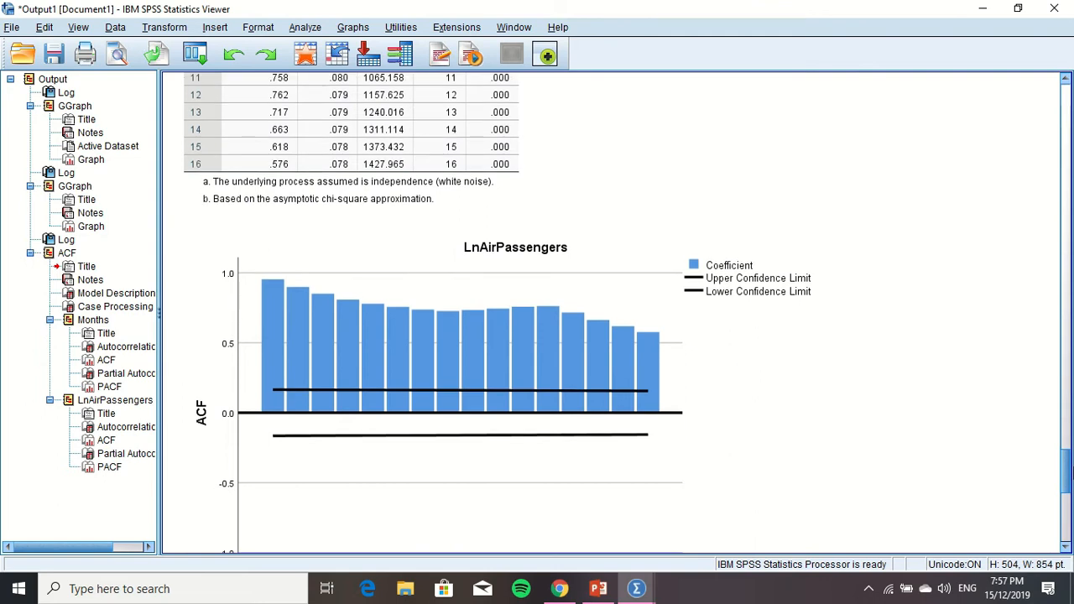
{"action": "left_click_drag", "start_coordinate": [1068, 473], "coordinate": [1068, 476]}
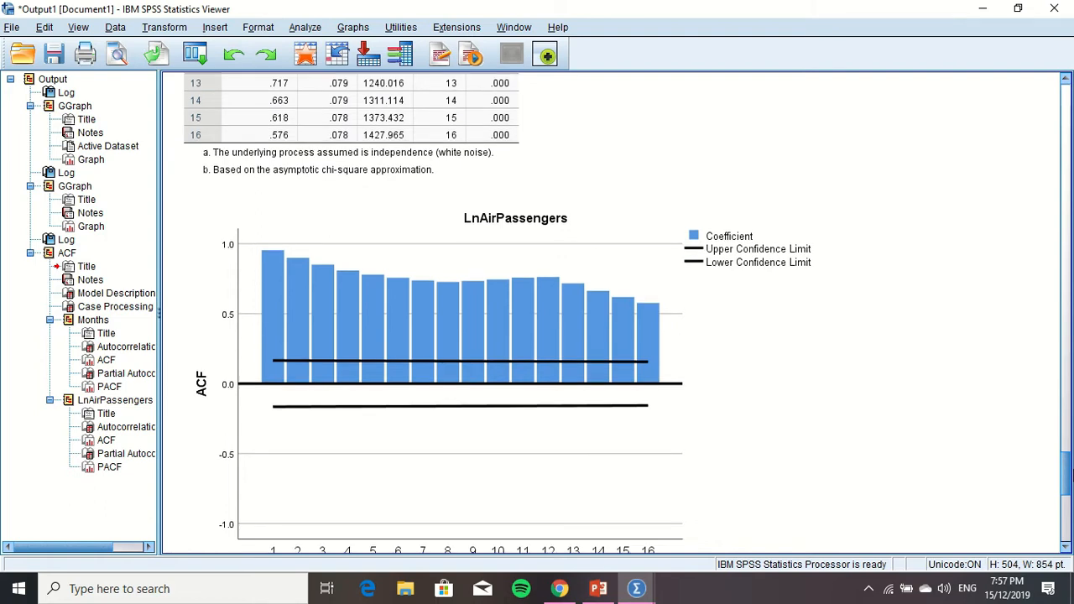
{"action": "left_click_drag", "start_coordinate": [1068, 475], "coordinate": [1067, 476]}
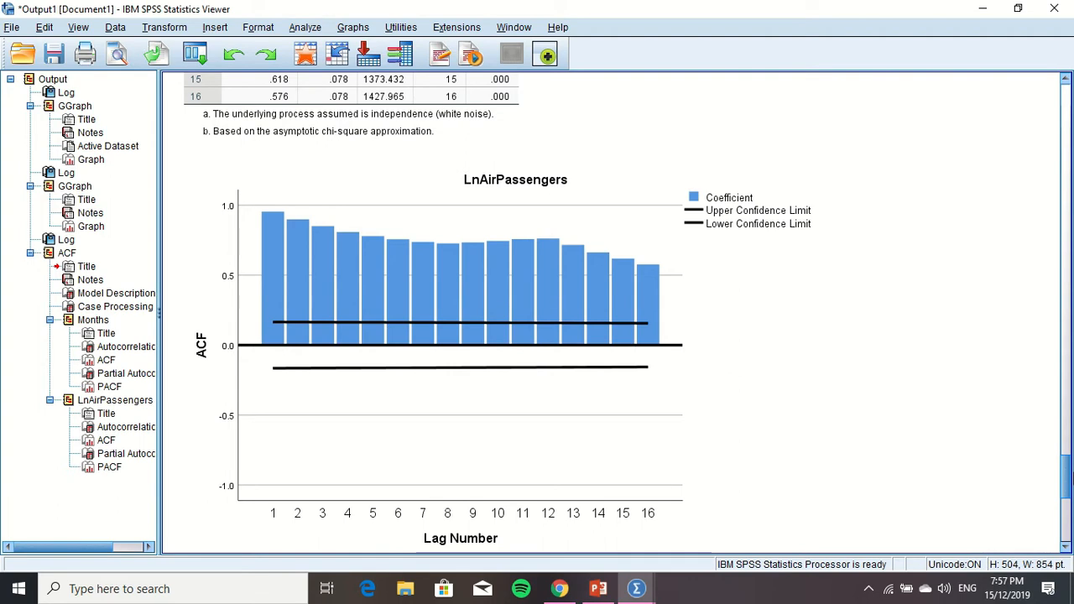
{"action": "left_click_drag", "start_coordinate": [1068, 476], "coordinate": [1068, 477]}
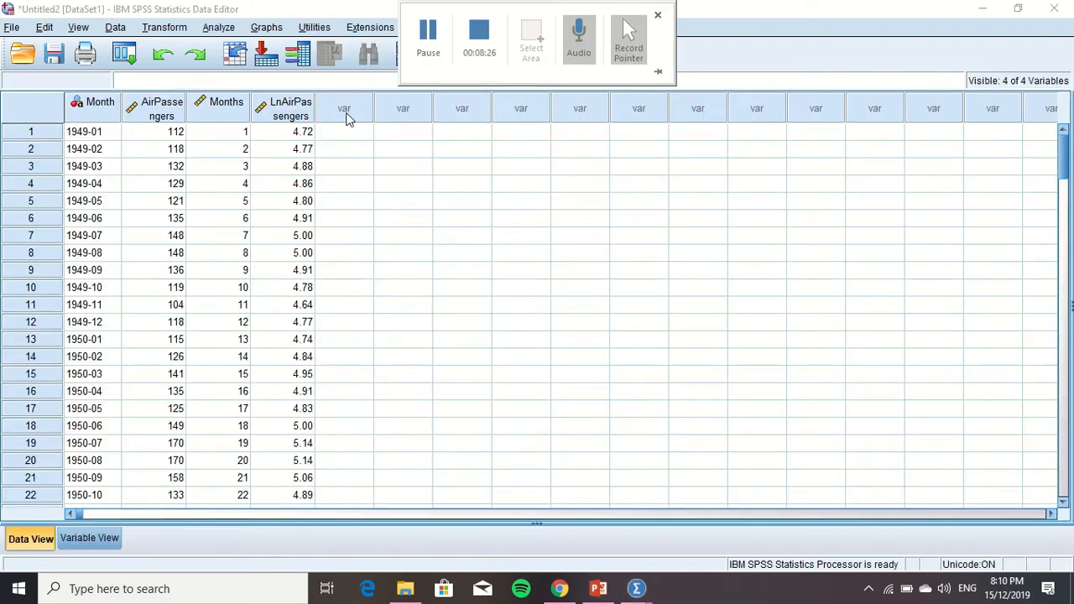
{"action": "left_click", "coordinate": [351, 112]}
{"action": "left_click", "coordinate": [164, 28]}
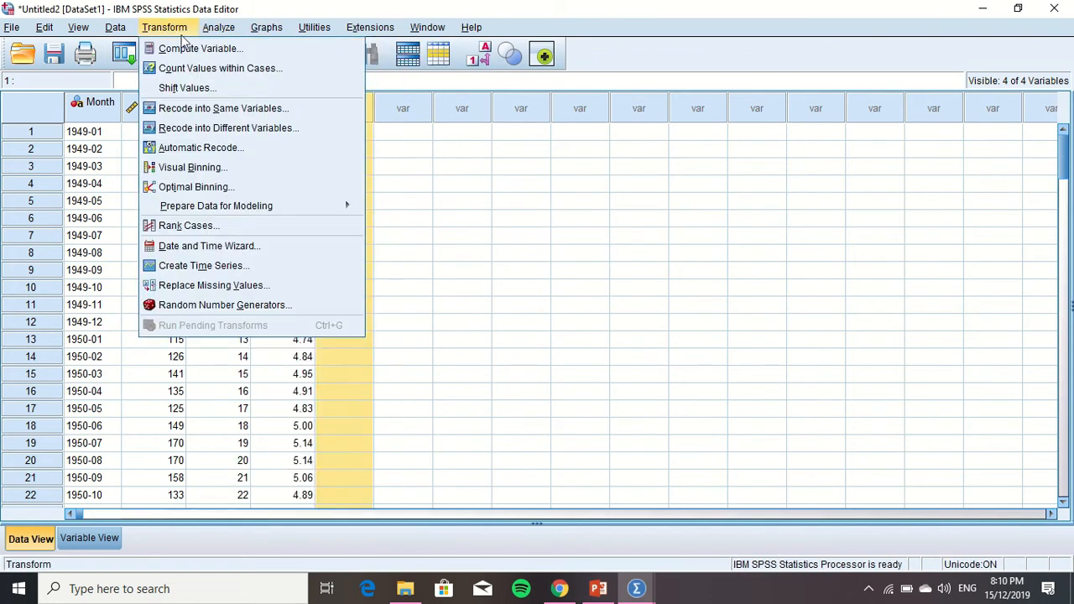
{"action": "left_click", "coordinate": [197, 48]}
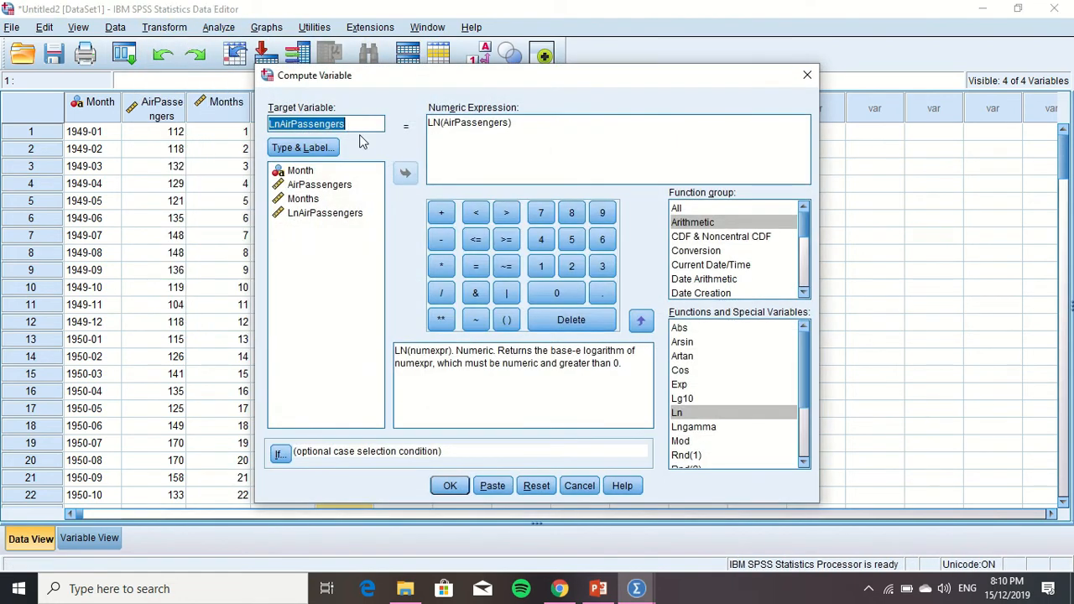
{"action": "key", "text": "BackSpace"}
{"action": "type", "text": "s1"}
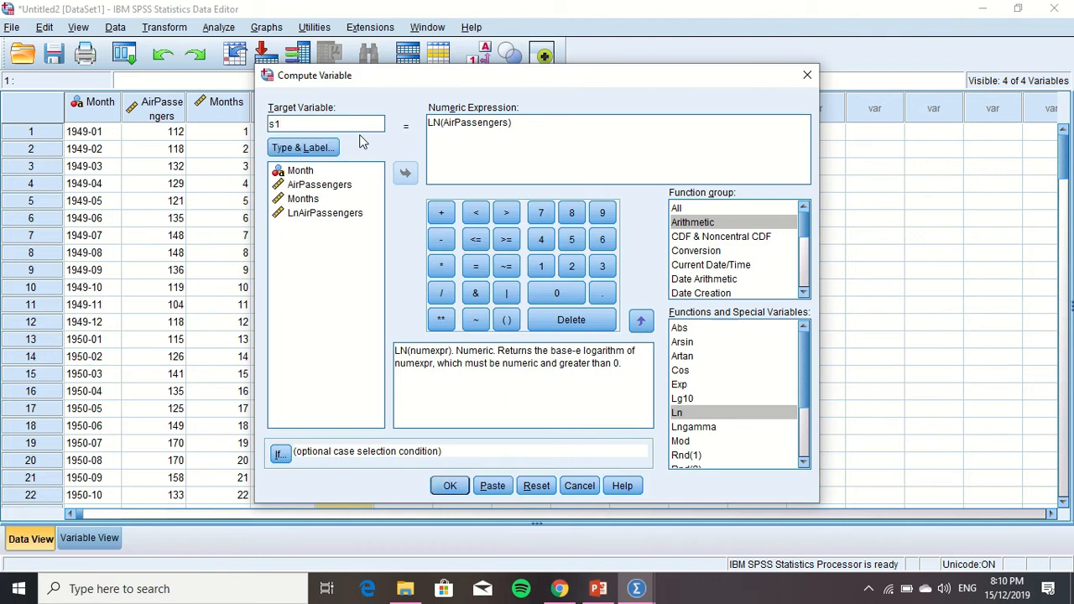
{"action": "left_click_drag", "start_coordinate": [529, 127], "coordinate": [429, 120]}
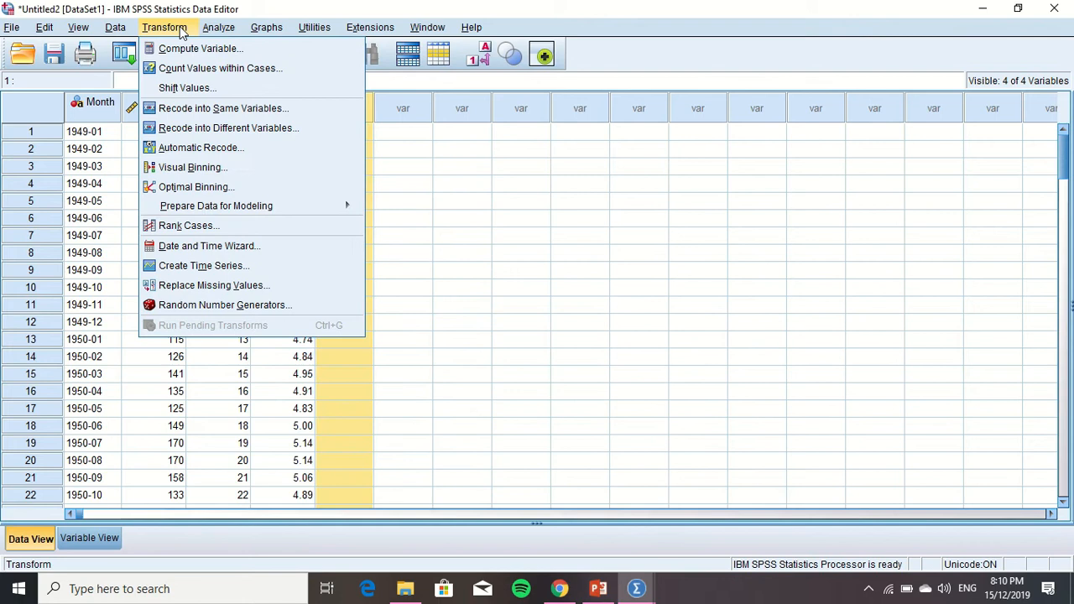
Compute a new variable s1 with the numeric expression 0, keeping all cases included
{"action": "left_click", "coordinate": [185, 46]}
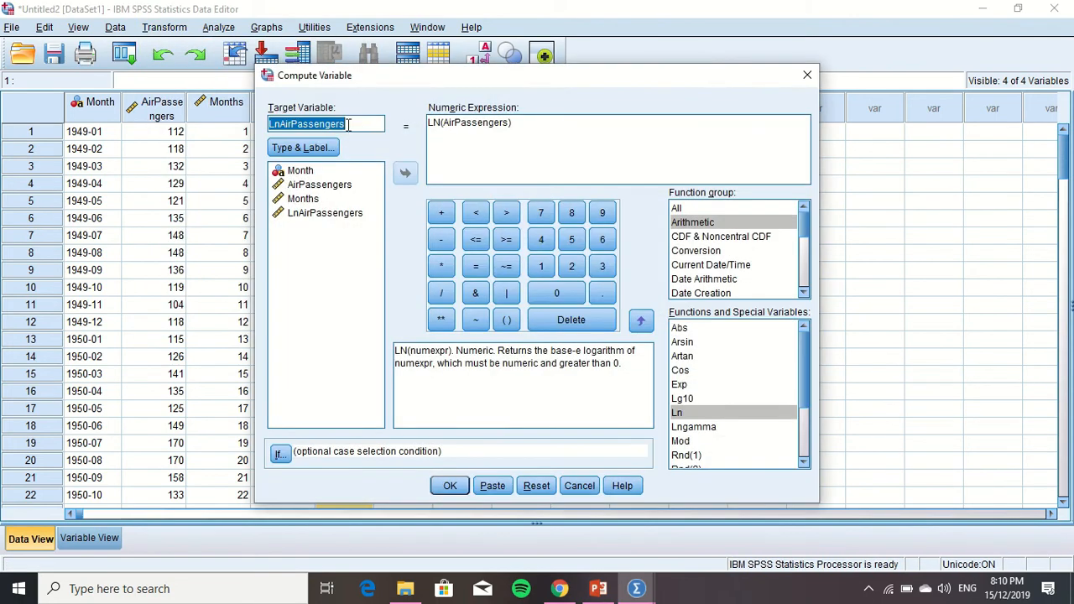
{"action": "key", "text": "BackSpace"}
{"action": "type", "text": "s1"}
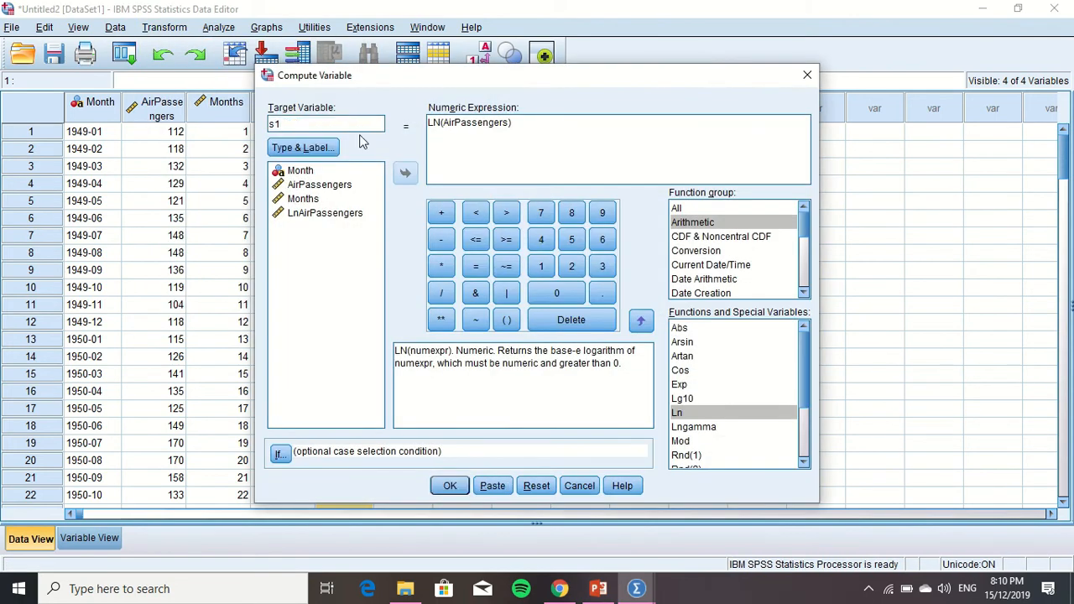
{"action": "left_click_drag", "start_coordinate": [529, 131], "coordinate": [429, 122]}
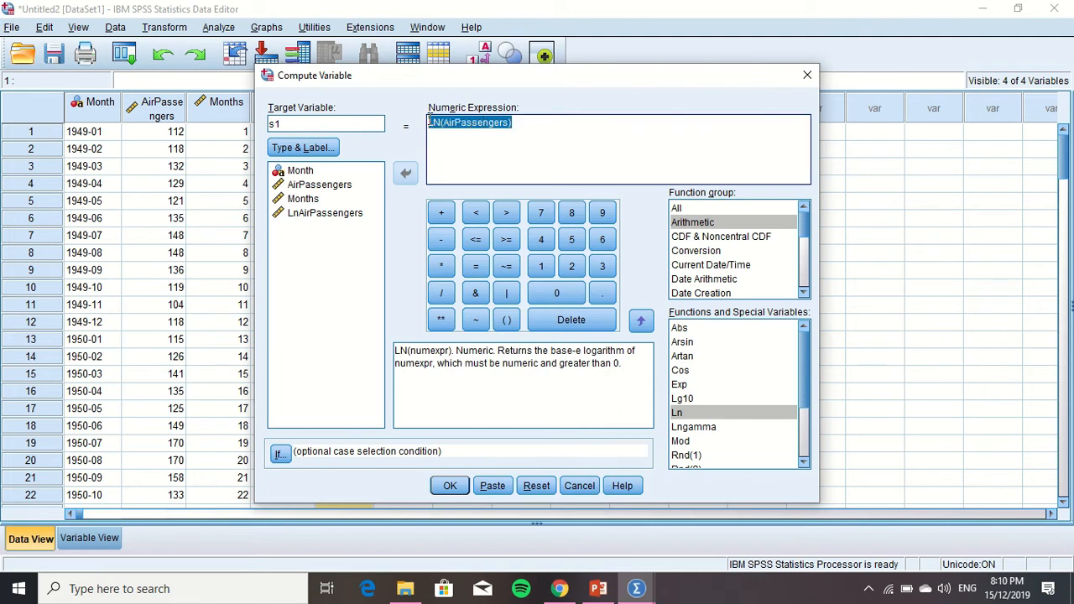
{"action": "key", "text": "BackSpace"}
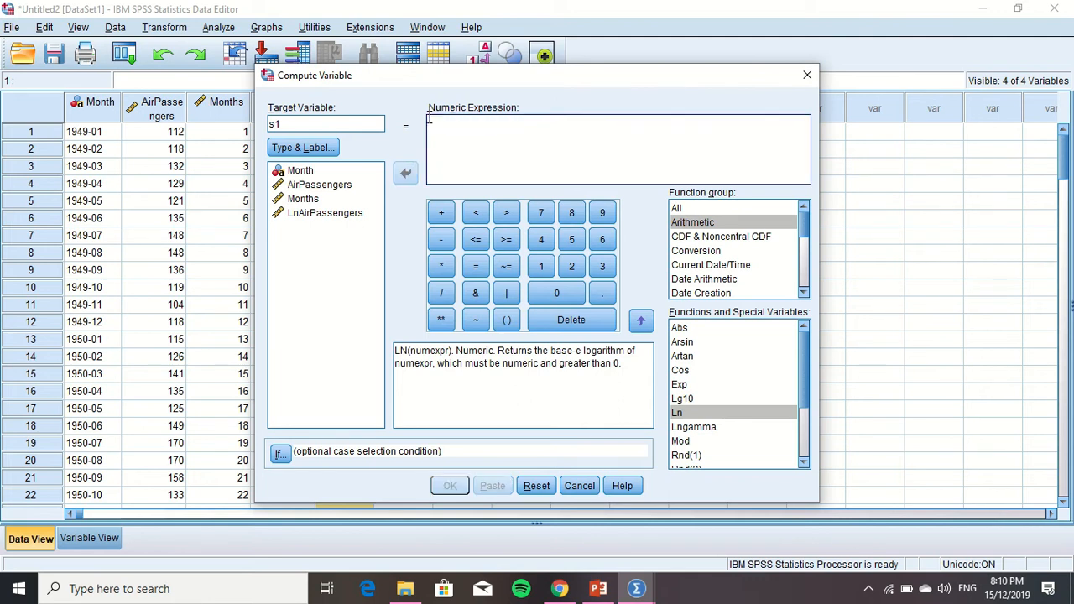
{"action": "type", "text": "s"}
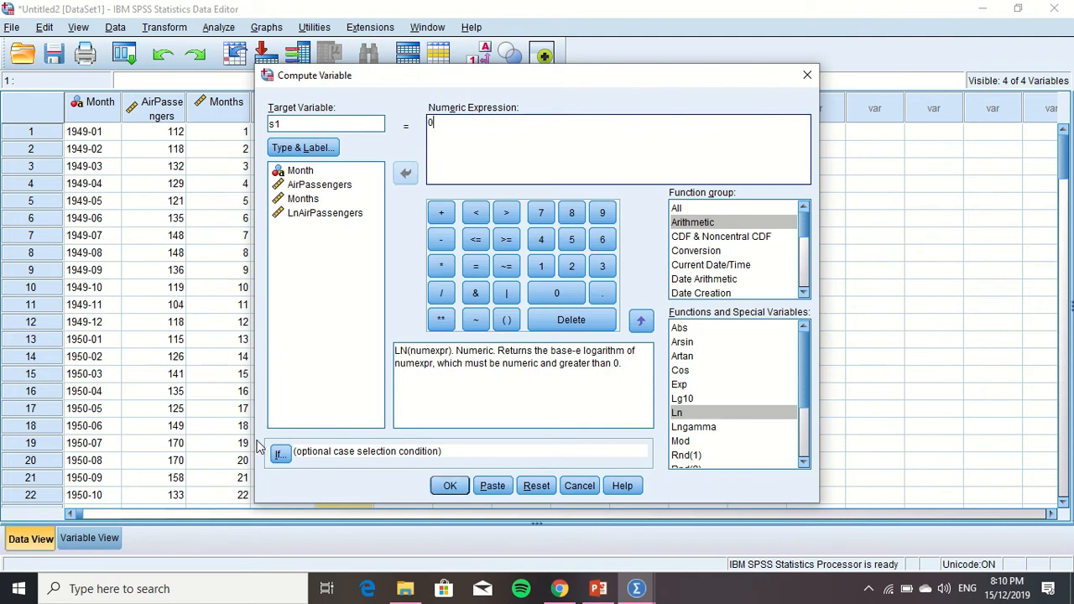
{"action": "left_click", "coordinate": [273, 458]}
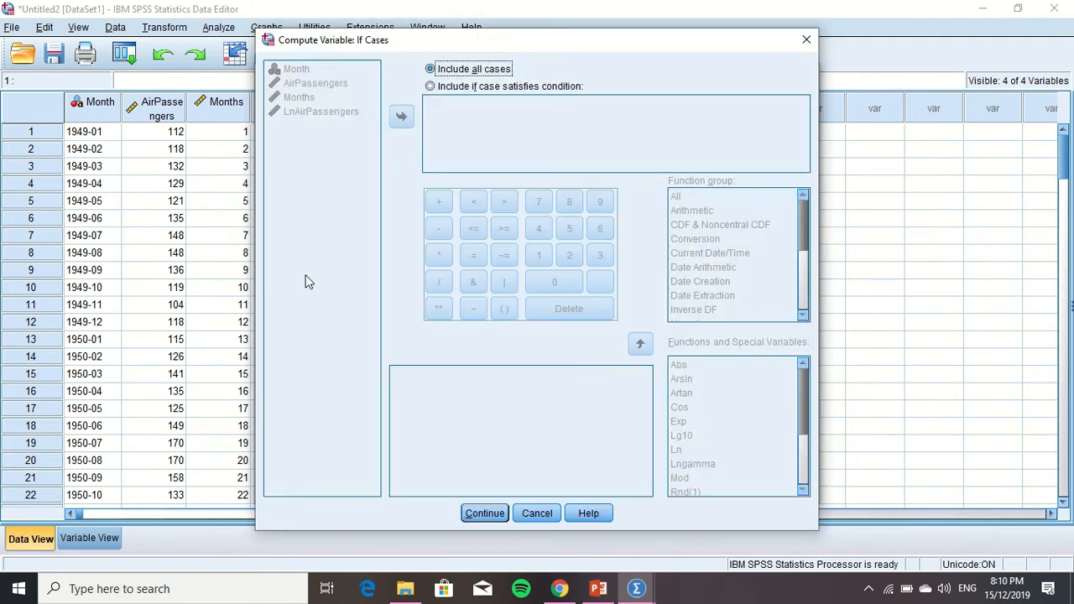
{"action": "left_click", "coordinate": [484, 513]}
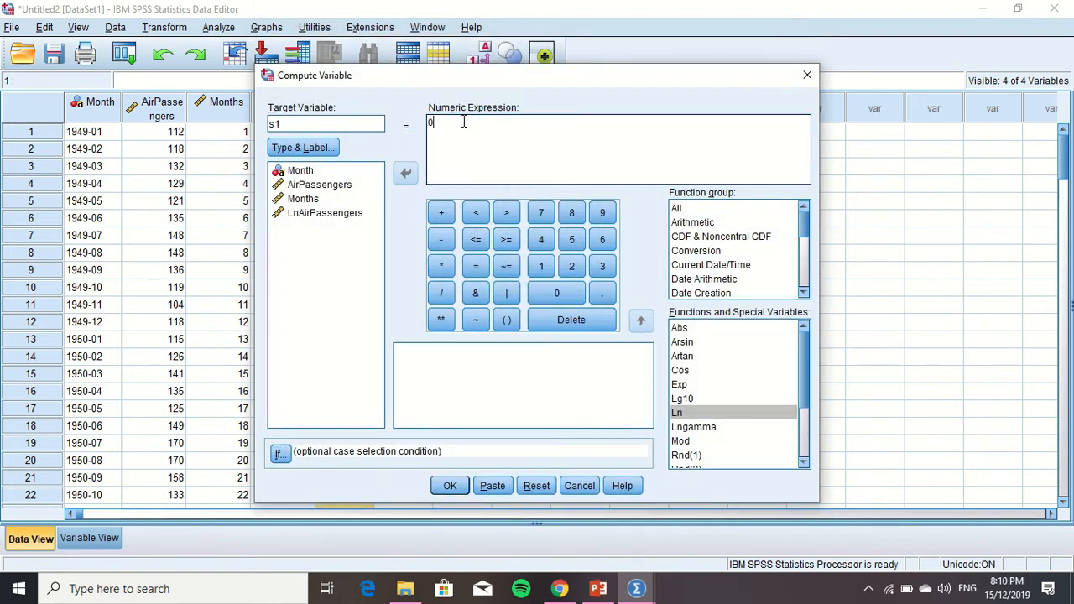
{"action": "left_click", "coordinate": [459, 492]}
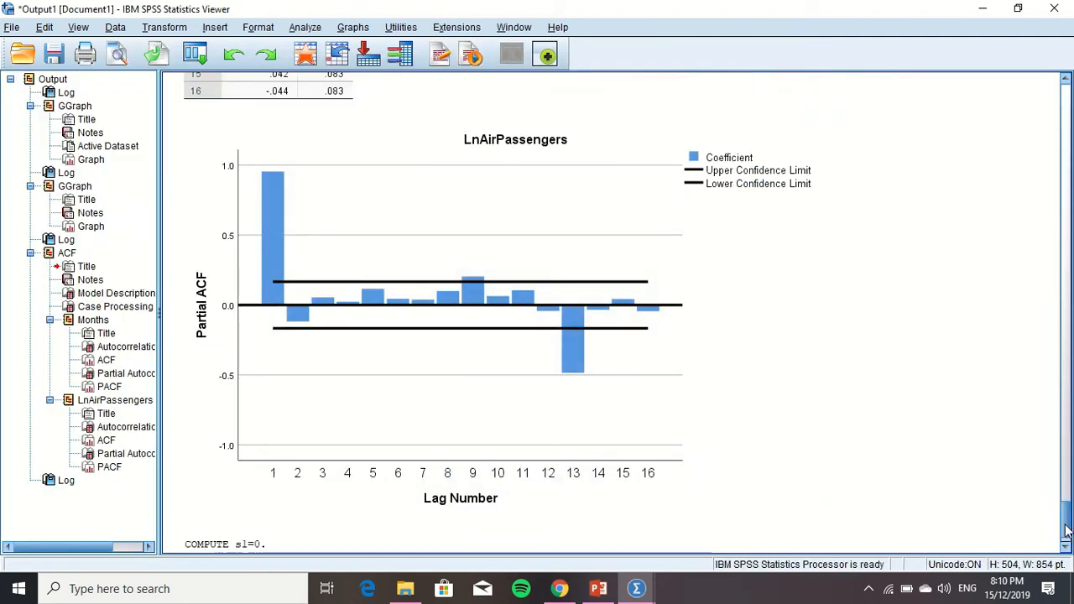
Return to the Untitled2 dataset and start recomputing s1 with the numeric expression 1
{"action": "mouse_move", "coordinate": [635, 588]}
{"action": "left_click", "coordinate": [690, 539]}
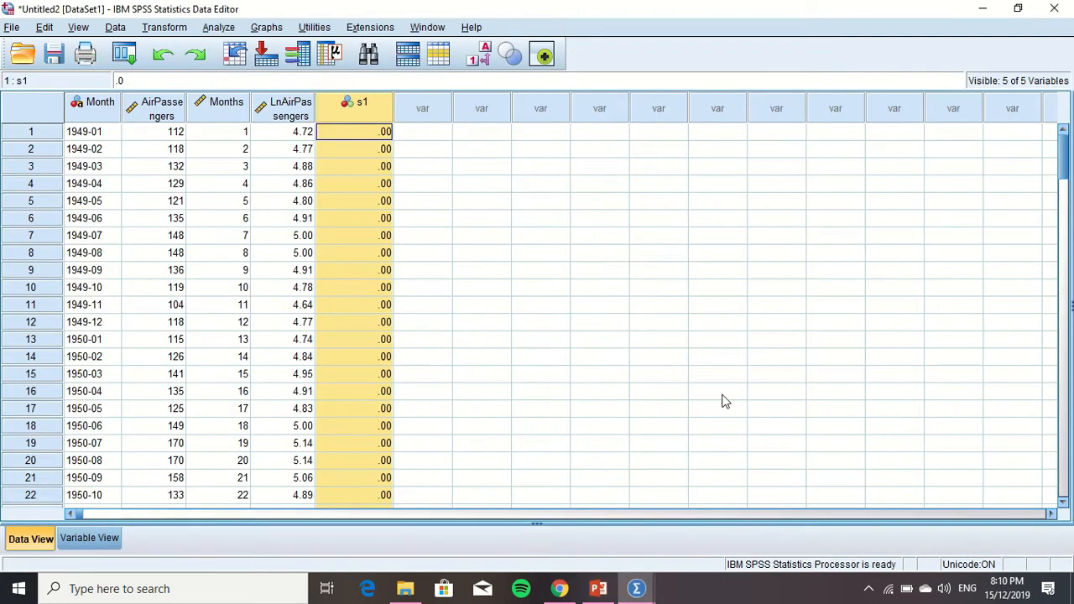
{"action": "left_click", "coordinate": [159, 28]}
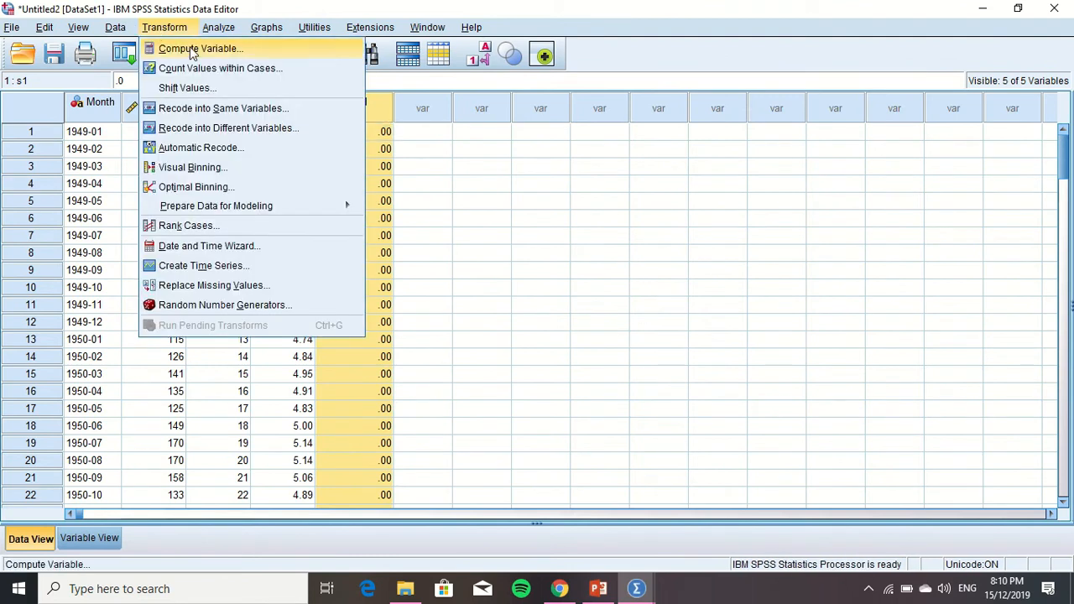
{"action": "left_click", "coordinate": [192, 49]}
{"action": "left_click", "coordinate": [442, 134]}
{"action": "key", "text": "BackSpace"}
{"action": "type", "text": "1"}
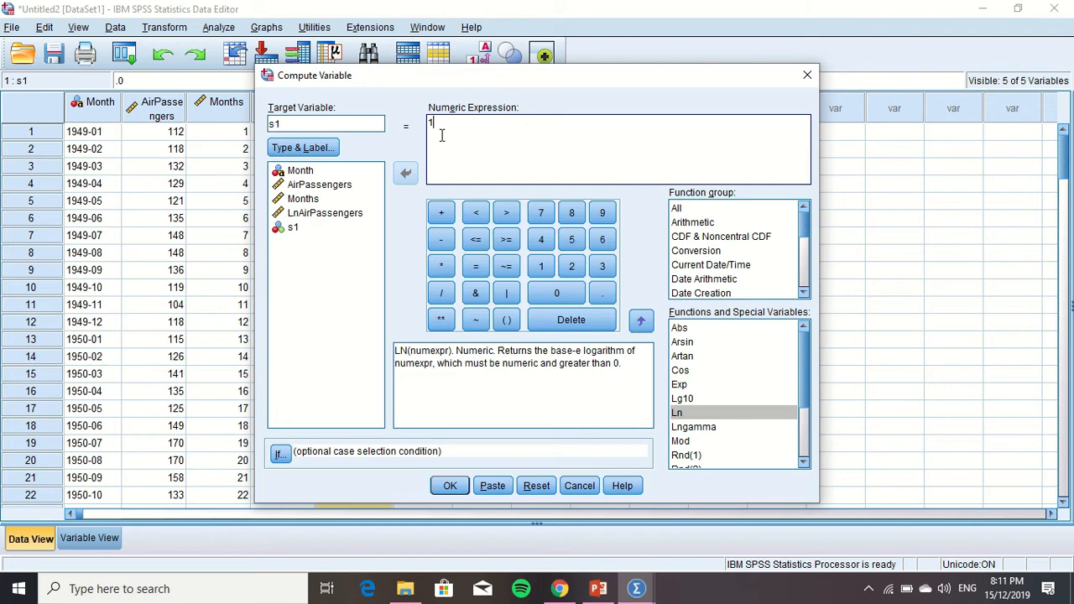
Restrict the s1 computation to cases that satisfy the condition MOD(Months,12)=1
{"action": "left_click", "coordinate": [281, 455]}
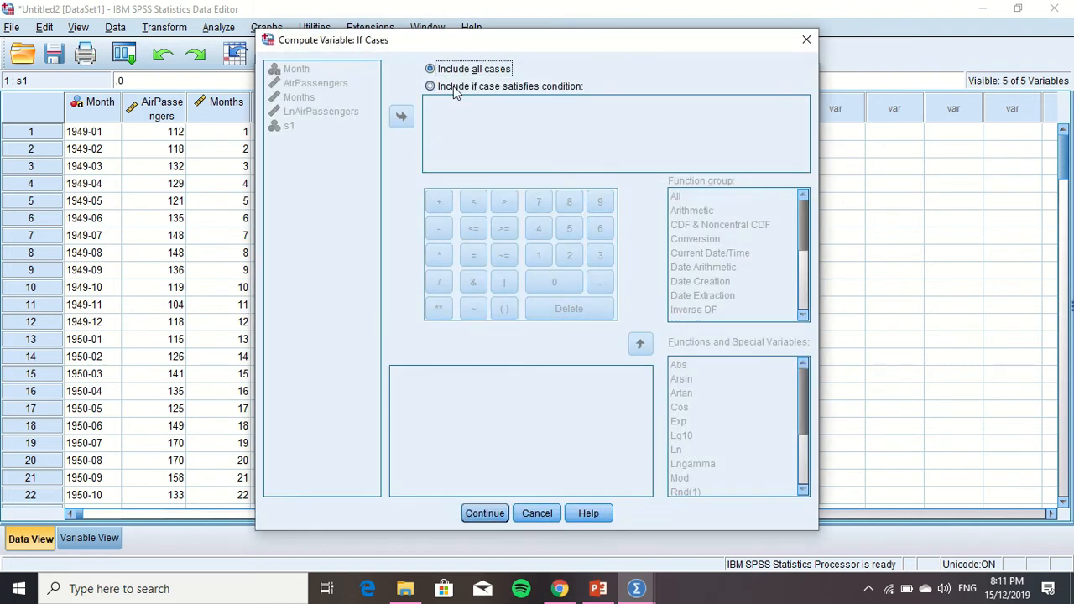
{"action": "left_click", "coordinate": [450, 86]}
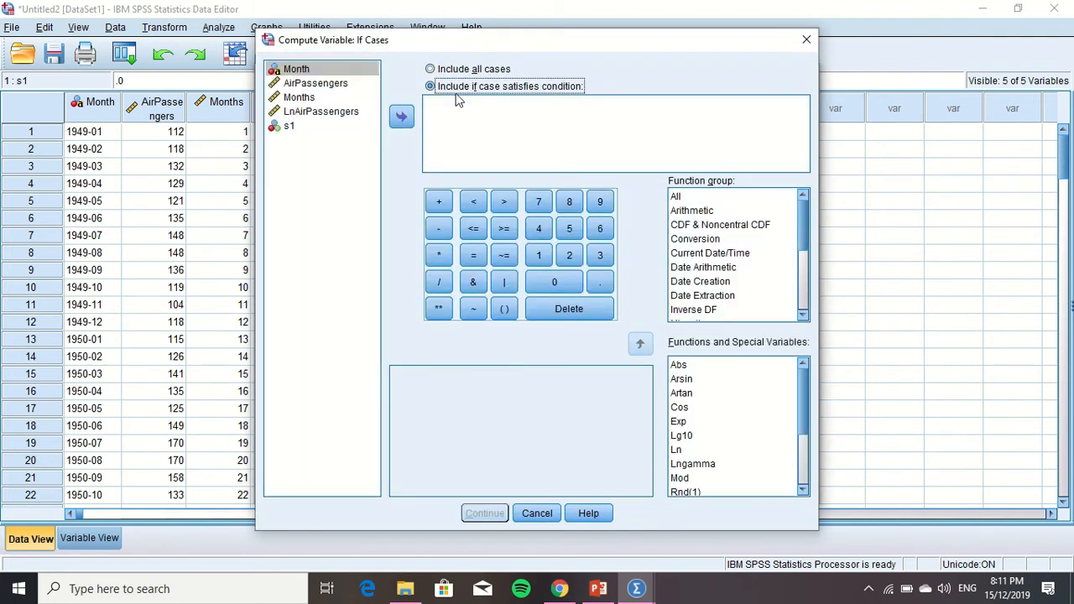
{"action": "left_click", "coordinate": [686, 479]}
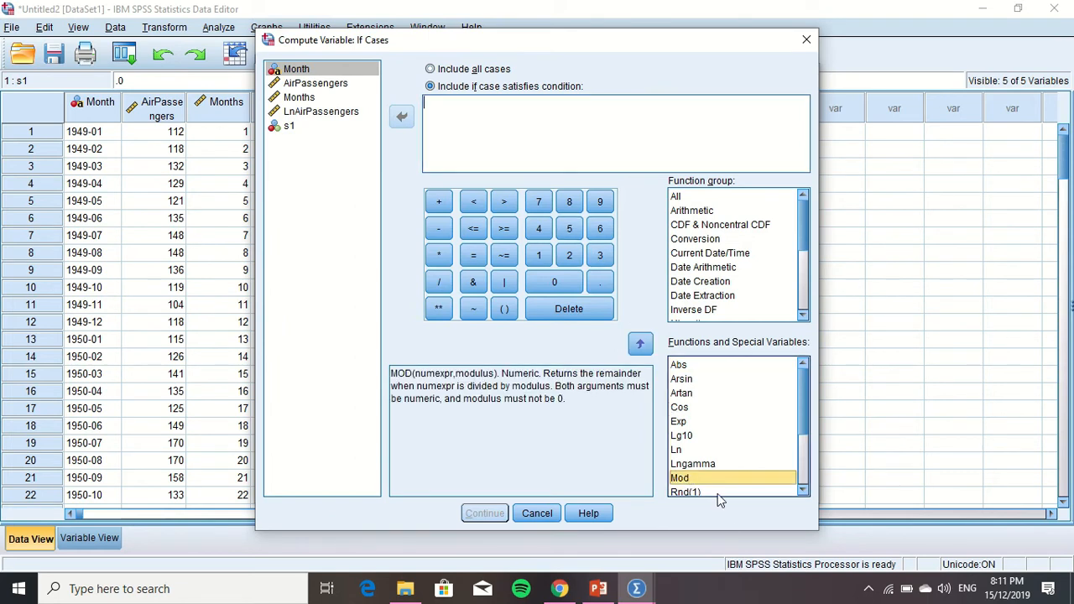
{"action": "left_click_drag", "start_coordinate": [726, 492], "coordinate": [485, 121]}
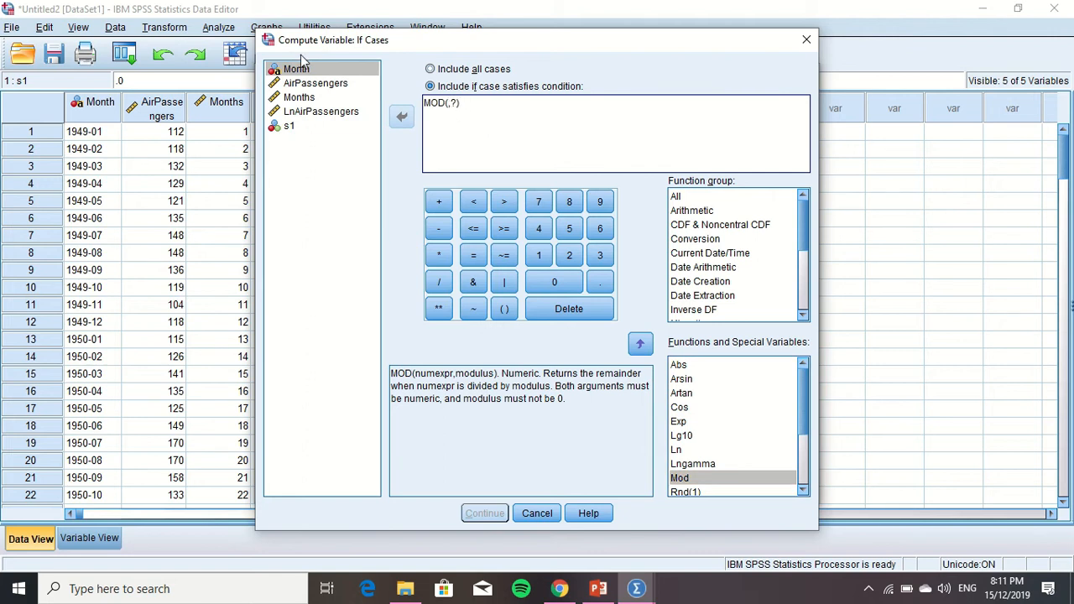
{"action": "left_click_drag", "start_coordinate": [302, 98], "coordinate": [463, 99]}
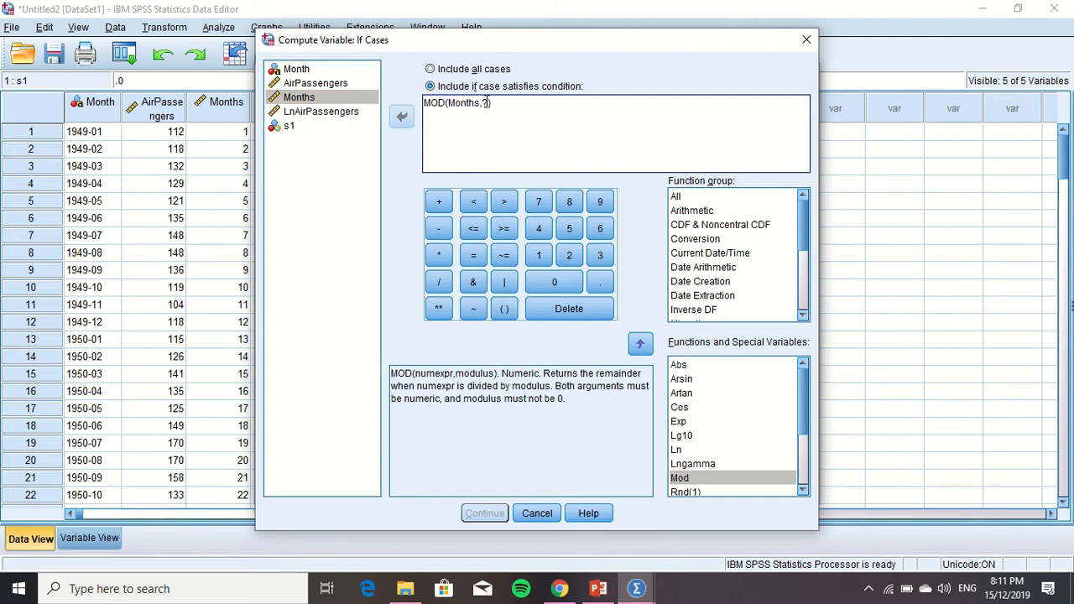
{"action": "type", "text": "12"}
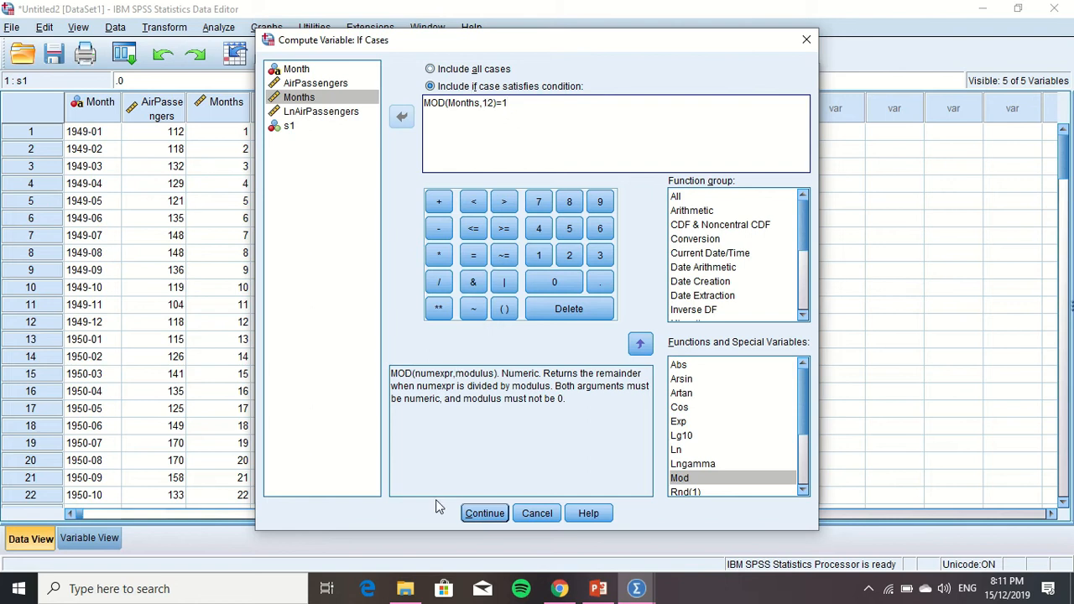
{"action": "left_click", "coordinate": [476, 511]}
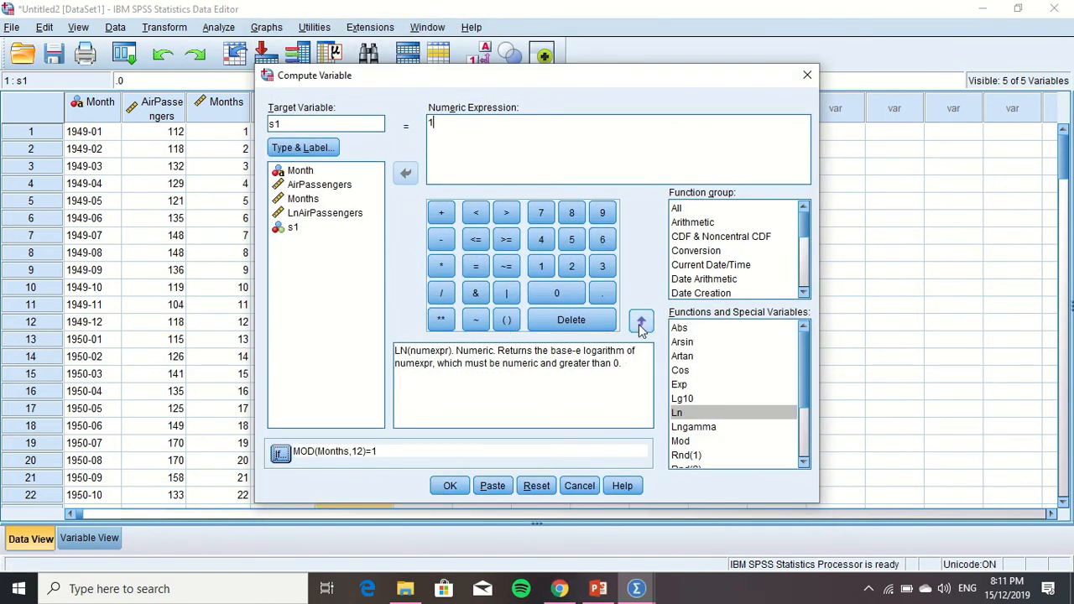
Run the computation, agree to change the existing variable s1, and return to the Untitled2 dataset
{"action": "left_click", "coordinate": [450, 486]}
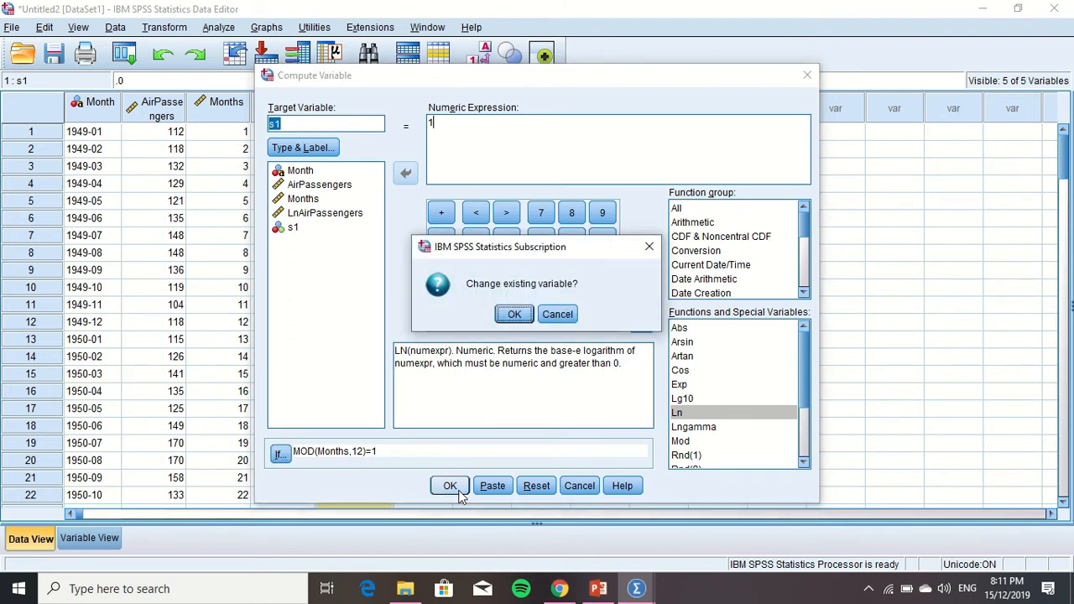
{"action": "left_click", "coordinate": [511, 314]}
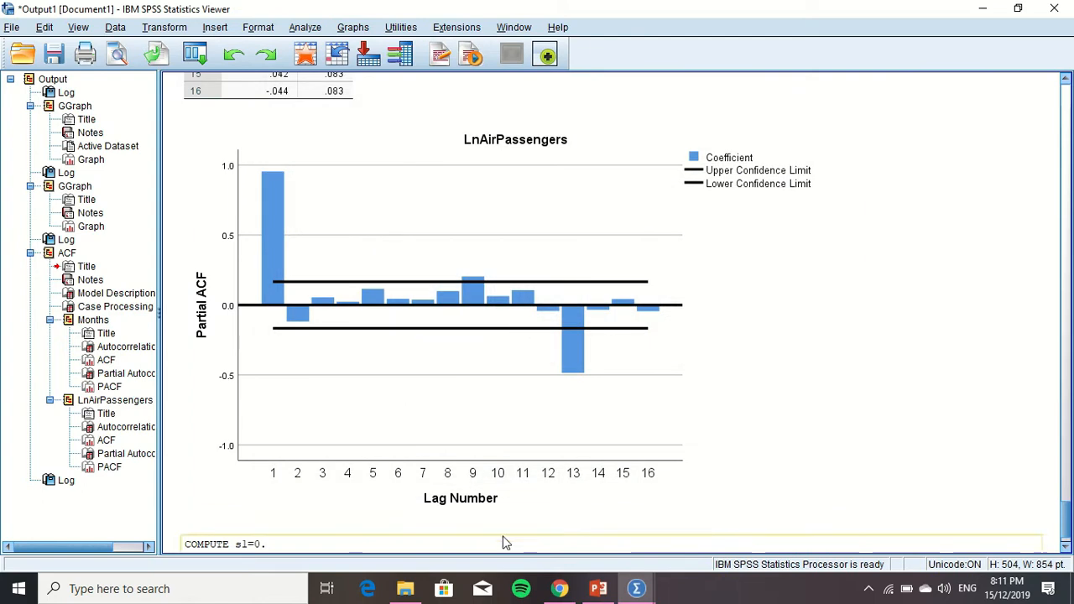
{"action": "mouse_move", "coordinate": [636, 588]}
{"action": "left_click", "coordinate": [653, 542]}
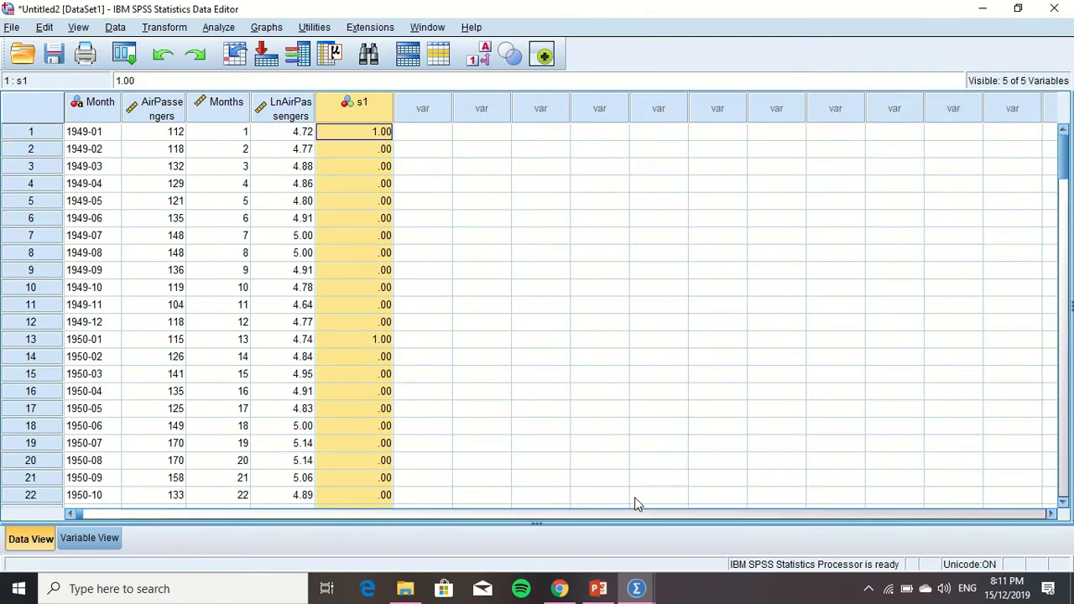
Start computing a new variable s2 with the numeric expression 0
{"action": "left_click", "coordinate": [422, 108]}
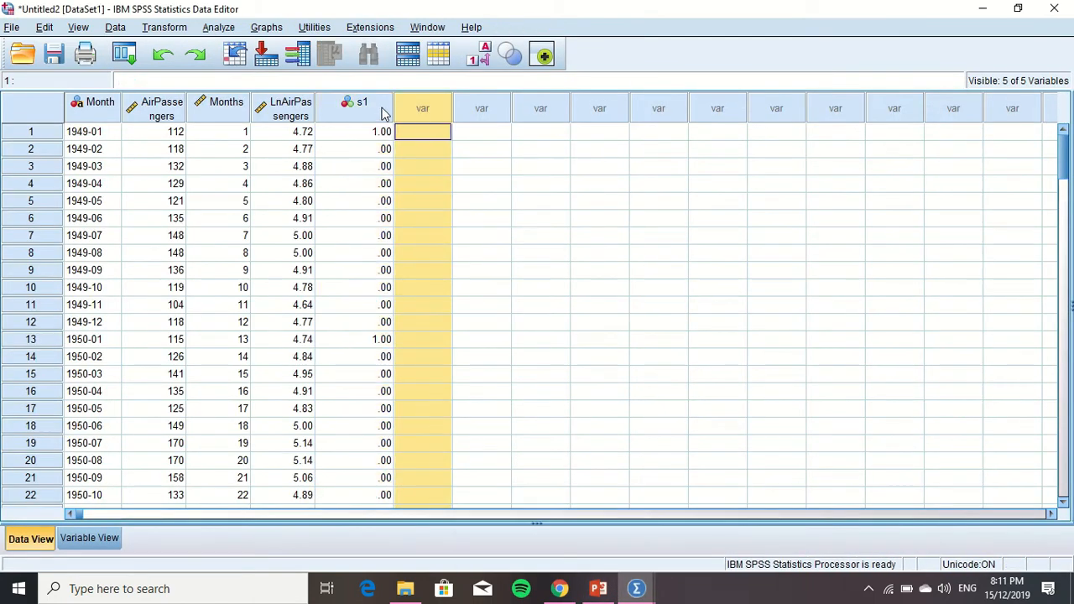
{"action": "left_click", "coordinate": [164, 27]}
{"action": "left_click", "coordinate": [168, 48]}
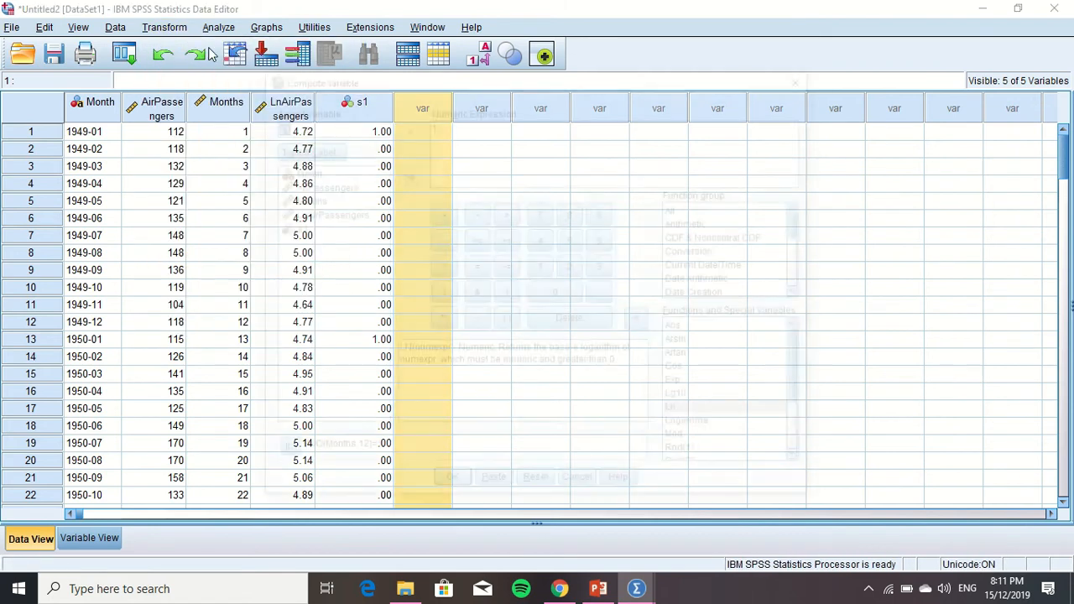
{"action": "left_click", "coordinate": [377, 124]}
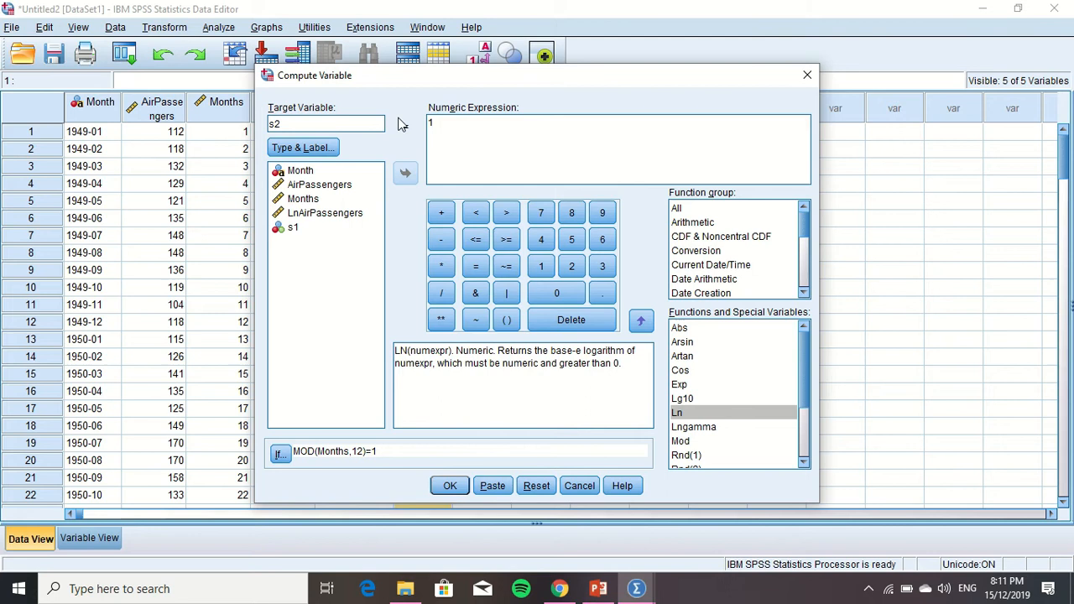
{"action": "left_click", "coordinate": [449, 122]}
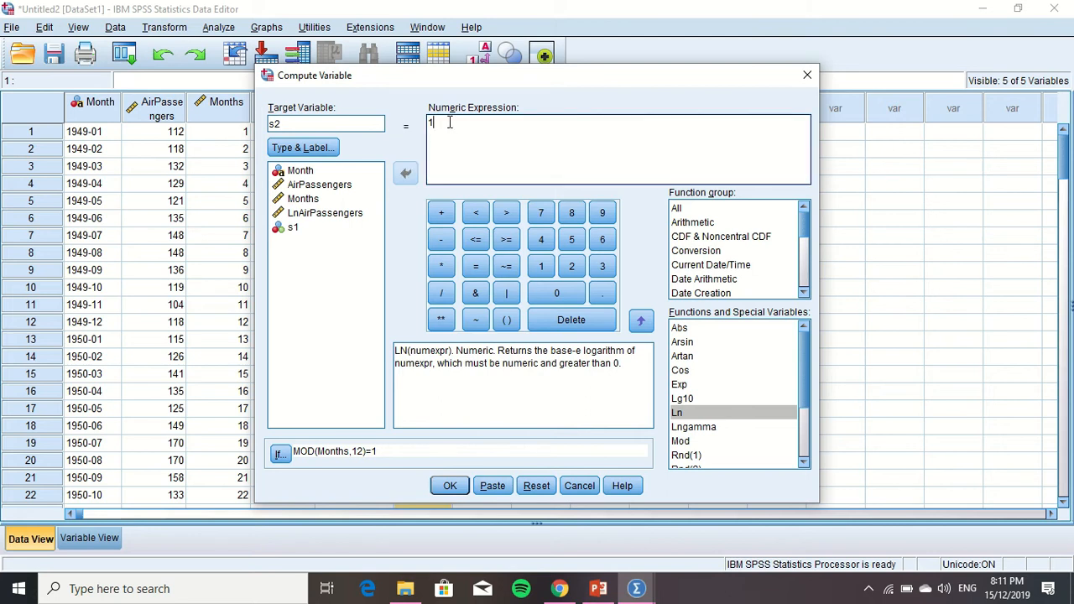
{"action": "key", "text": "BackSpace"}
{"action": "type", "text": "0"}
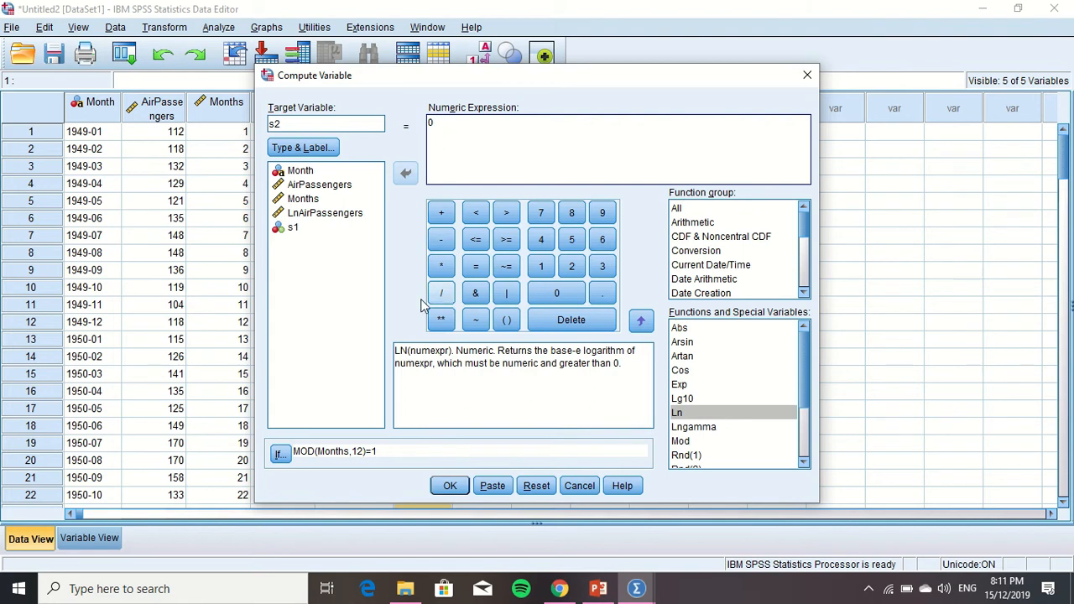
Include all cases in the s2 computation, run it, and return to the Untitled2 dataset
{"action": "left_click", "coordinate": [278, 453]}
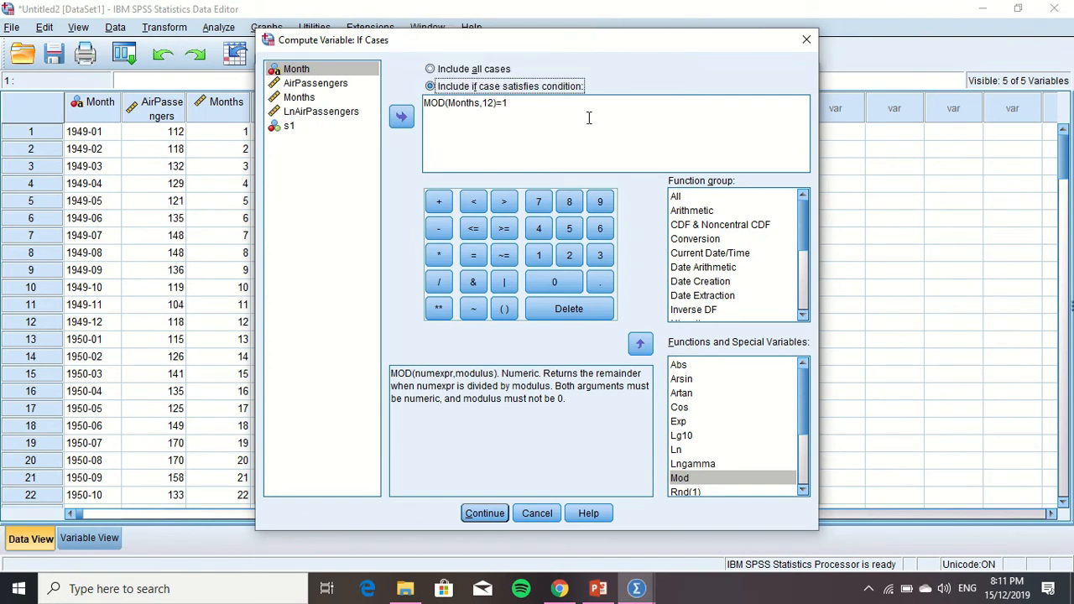
{"action": "left_click", "coordinate": [495, 72]}
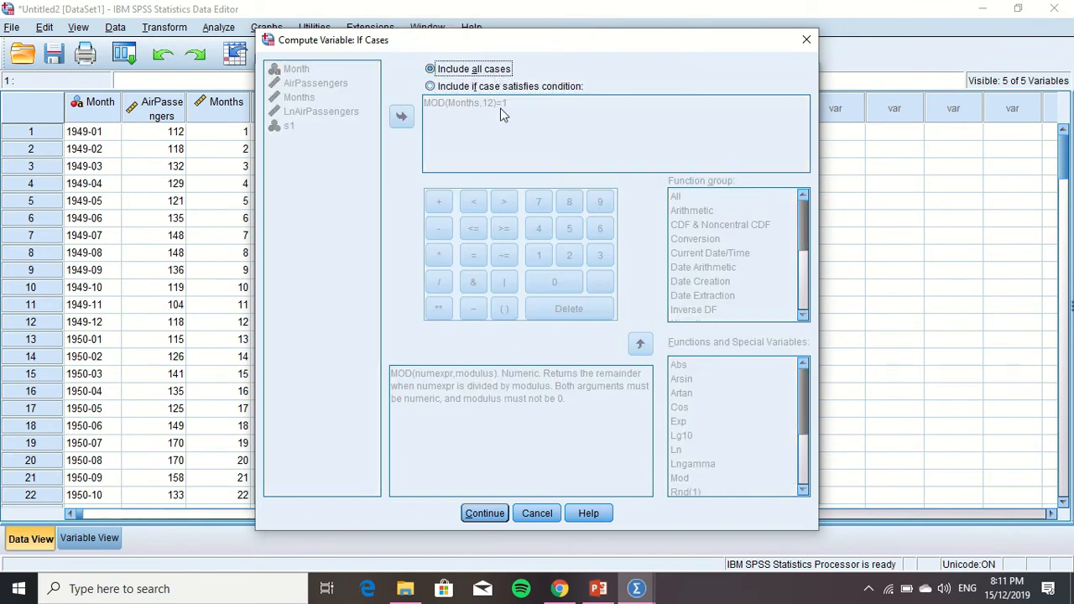
{"action": "left_click", "coordinate": [484, 513]}
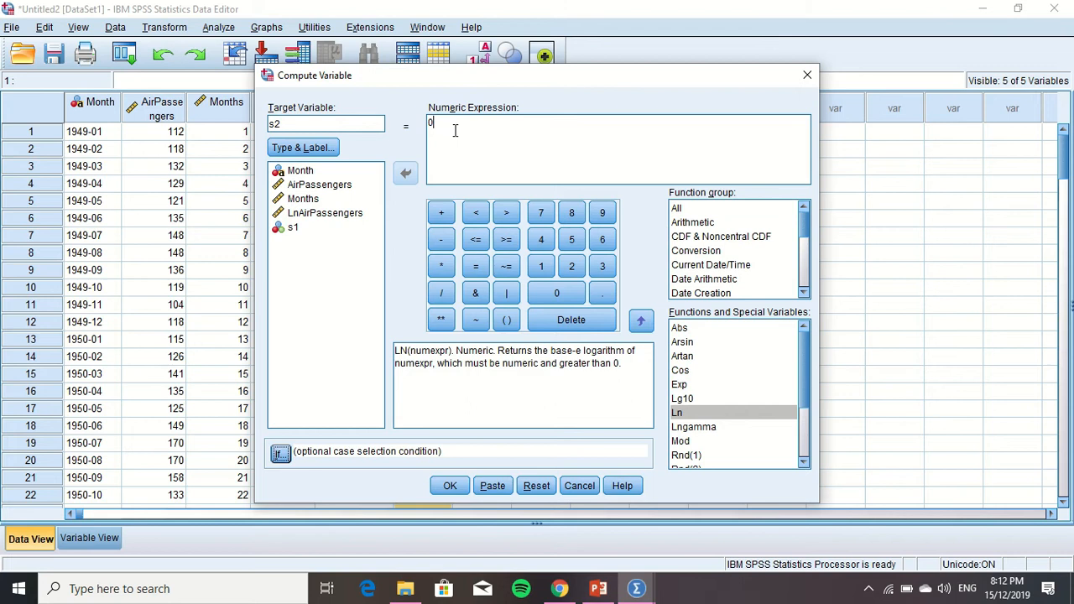
{"action": "left_click", "coordinate": [456, 486]}
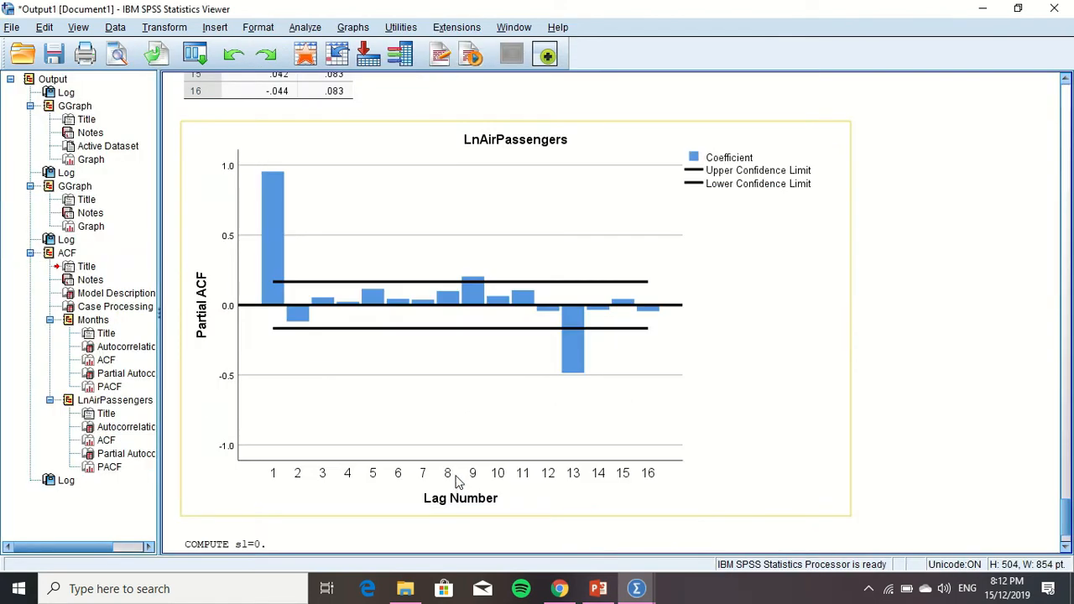
{"action": "left_click", "coordinate": [631, 594]}
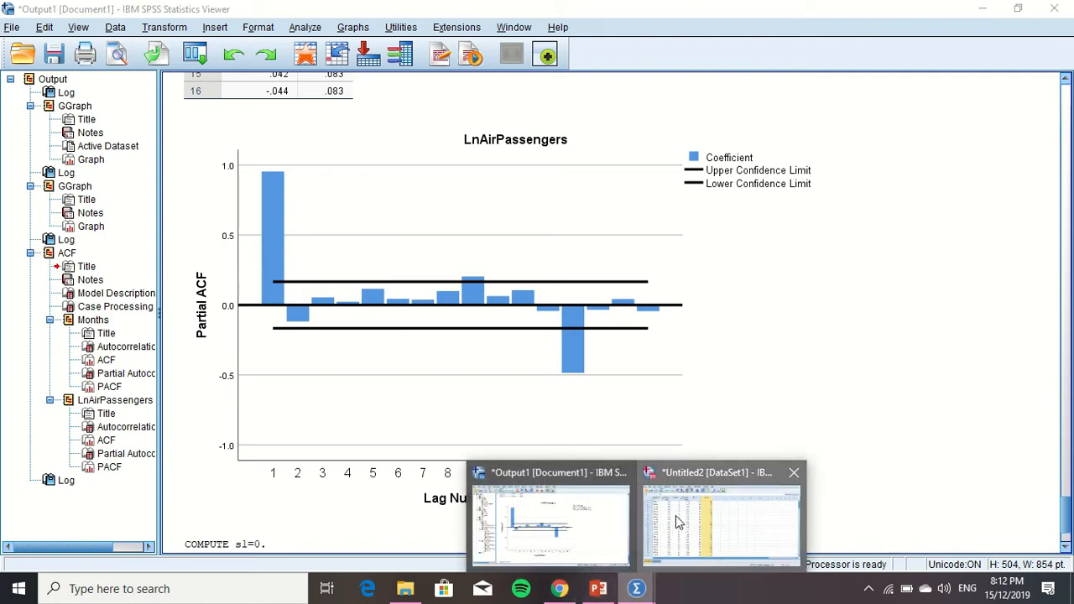
{"action": "left_click", "coordinate": [681, 520]}
{"action": "left_click", "coordinate": [457, 124]}
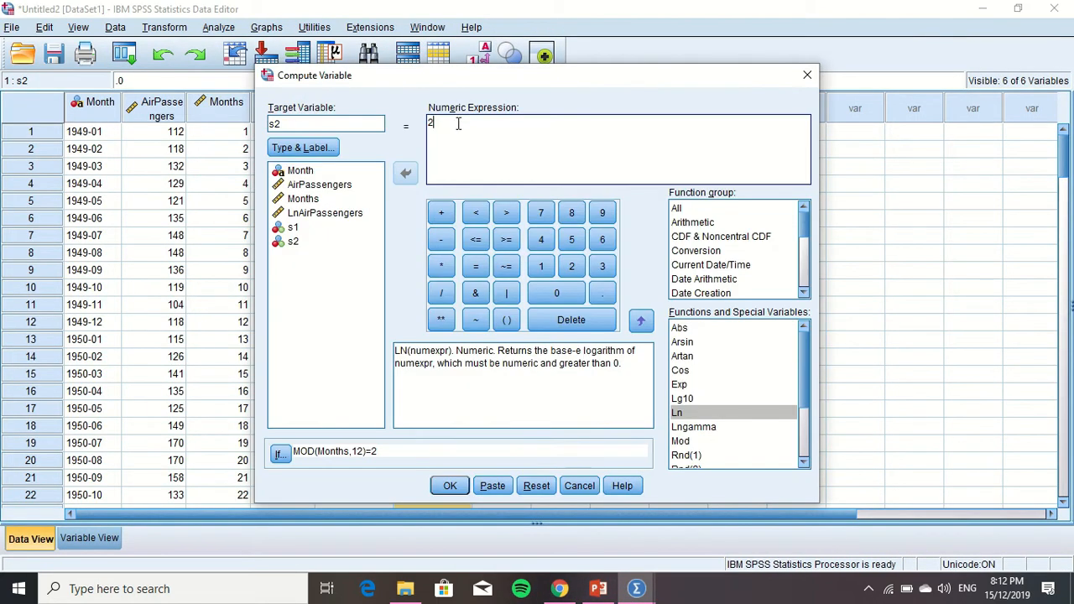
{"action": "key", "text": "BackSpace"}
{"action": "type", "text": "0"}
{"action": "left_click", "coordinate": [281, 454]}
{"action": "left_click", "coordinate": [432, 67]}
{"action": "left_click", "coordinate": [500, 512]}
{"action": "left_click", "coordinate": [444, 124]}
{"action": "left_click", "coordinate": [450, 485]}
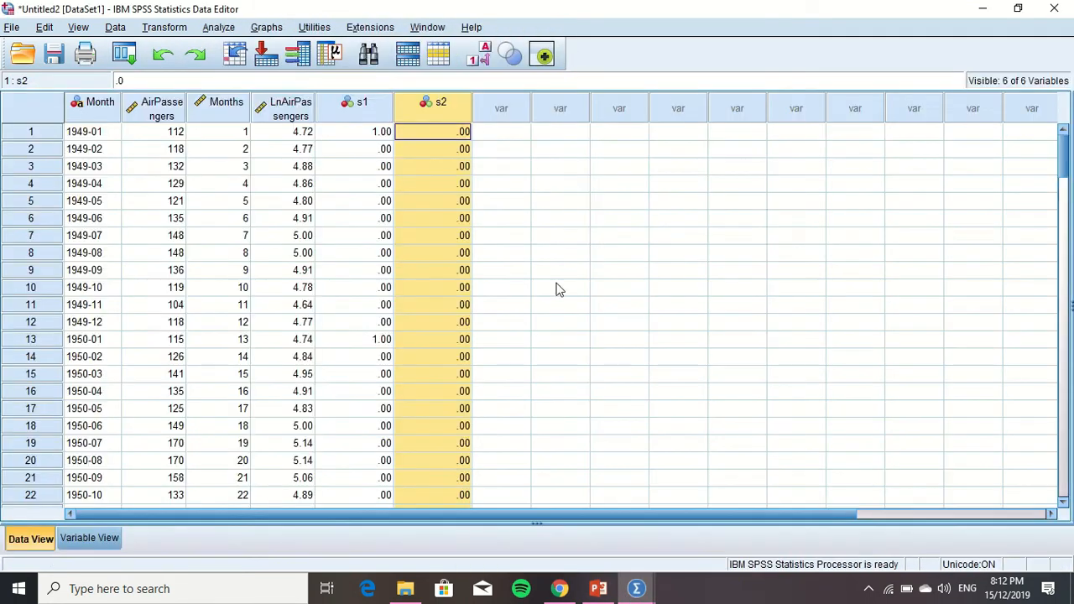
Recompute s2 with the numeric expression 1 for cases where MOD(Months,12)=2, and return to the dataset
{"action": "left_click", "coordinate": [163, 27]}
{"action": "left_click", "coordinate": [201, 45]}
{"action": "left_click", "coordinate": [453, 134]}
{"action": "key", "text": "BackSpace"}
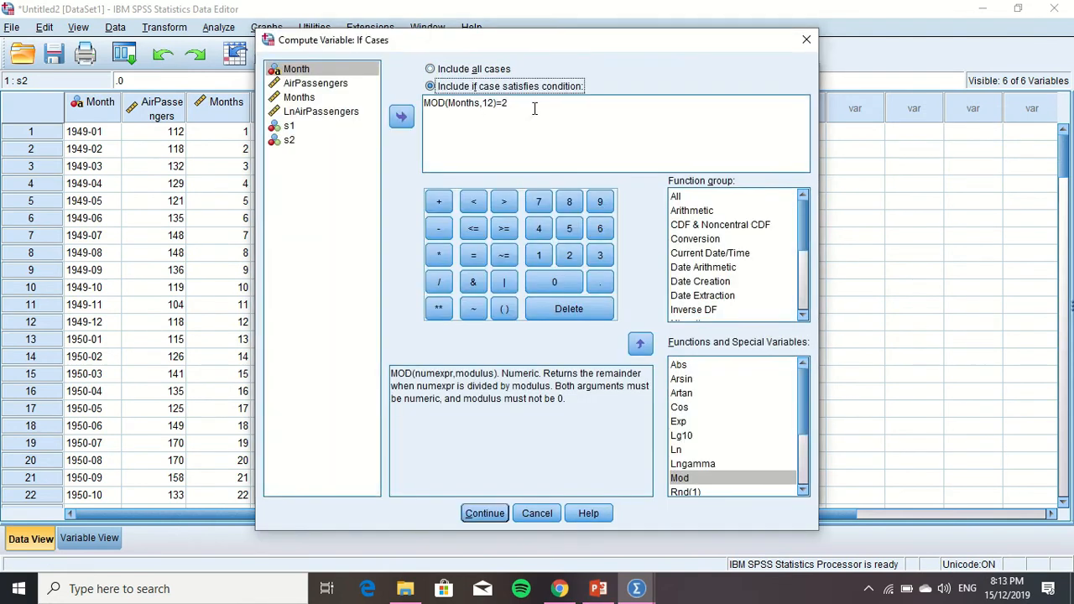
{"action": "left_click", "coordinate": [439, 511]}
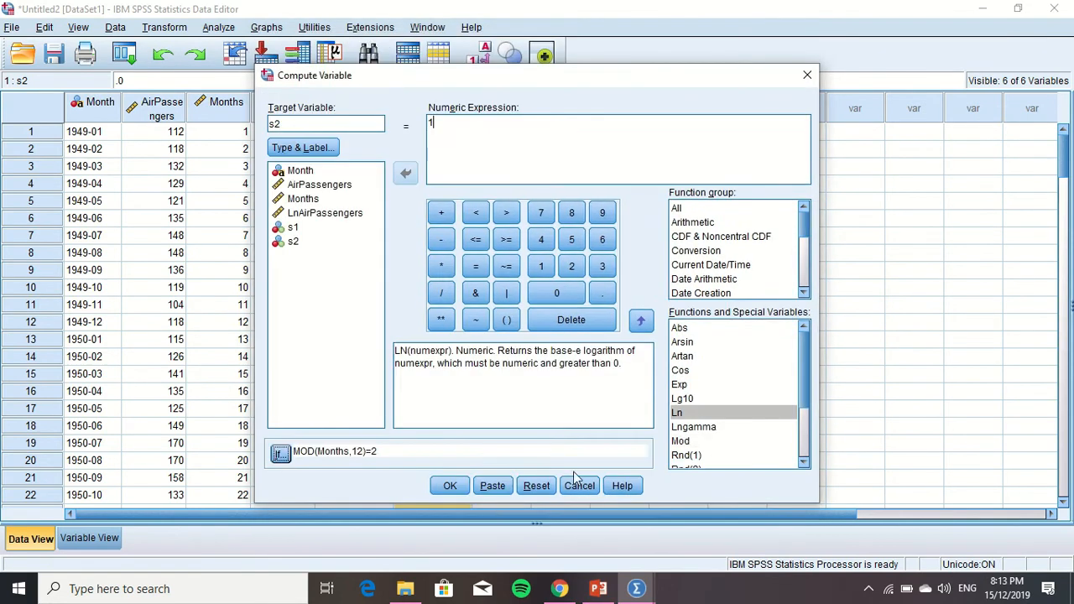
{"action": "left_click", "coordinate": [450, 485]}
{"action": "mouse_move", "coordinate": [636, 588]}
{"action": "left_click", "coordinate": [730, 519]}
Compute a new variable s10 with the numeric expression 0 for all cases, and return to the dataset
{"action": "left_click", "coordinate": [517, 130]}
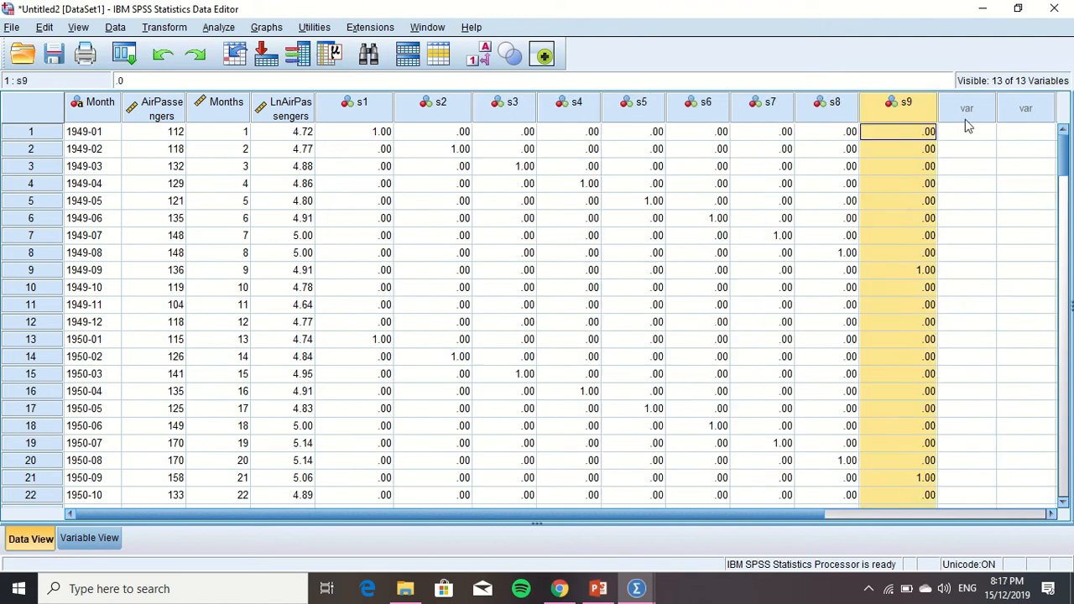
{"action": "left_click", "coordinate": [164, 27]}
{"action": "left_click", "coordinate": [172, 46]}
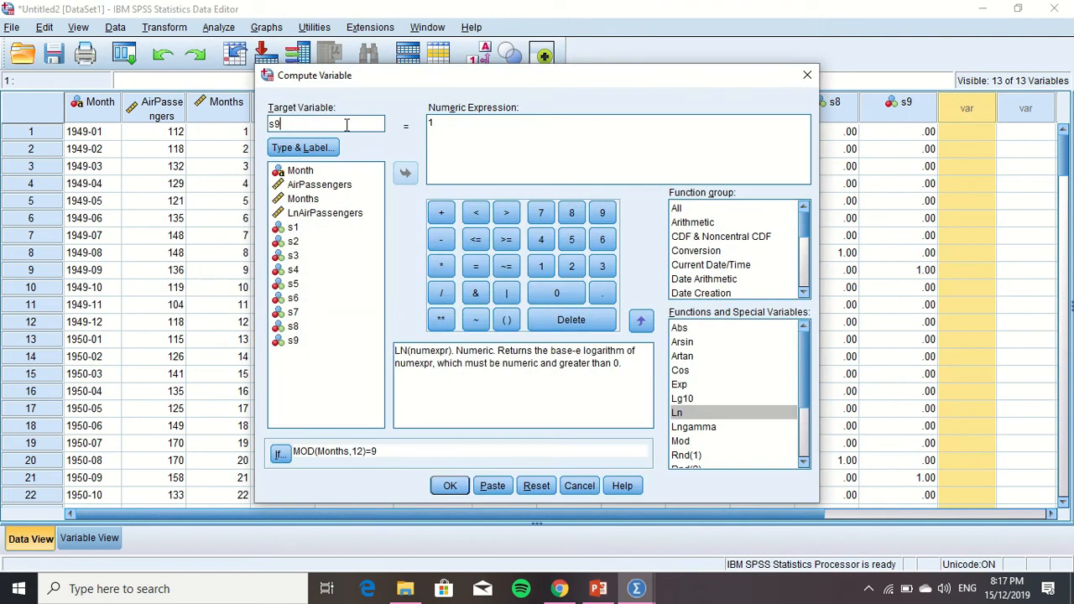
{"action": "left_click", "coordinate": [280, 453]}
{"action": "left_click", "coordinate": [484, 513]}
{"action": "left_click", "coordinate": [448, 486]}
{"action": "mouse_move", "coordinate": [636, 588]}
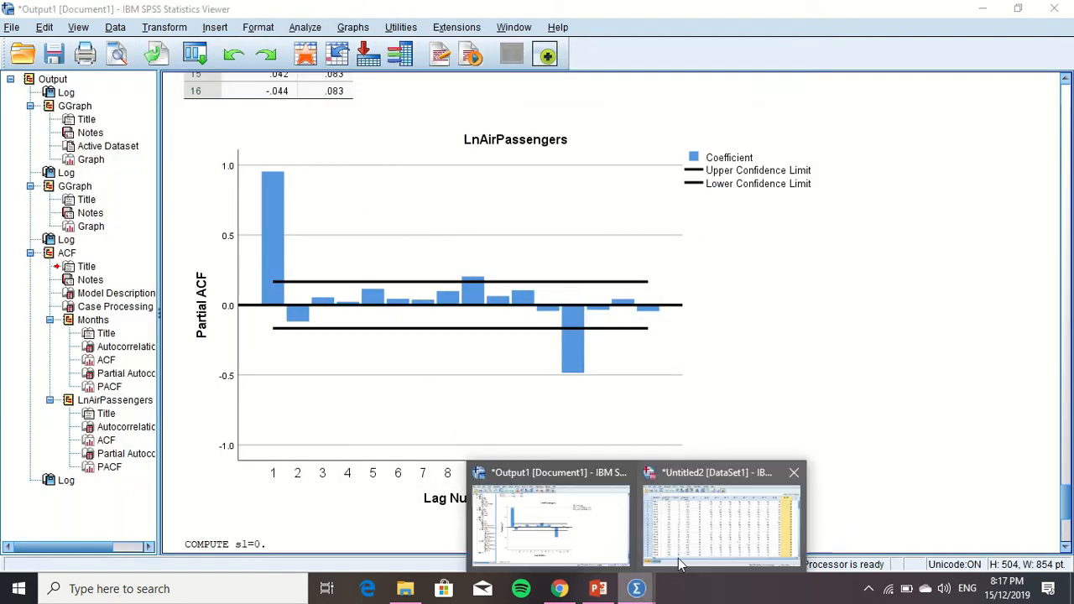
{"action": "left_click", "coordinate": [704, 529]}
Recompute s10 with the numeric expression 1 for cases where MOD(Months,12)=10, and return to the dataset
{"action": "left_click", "coordinate": [164, 27]}
{"action": "left_click", "coordinate": [199, 47]}
{"action": "left_click", "coordinate": [300, 414]}
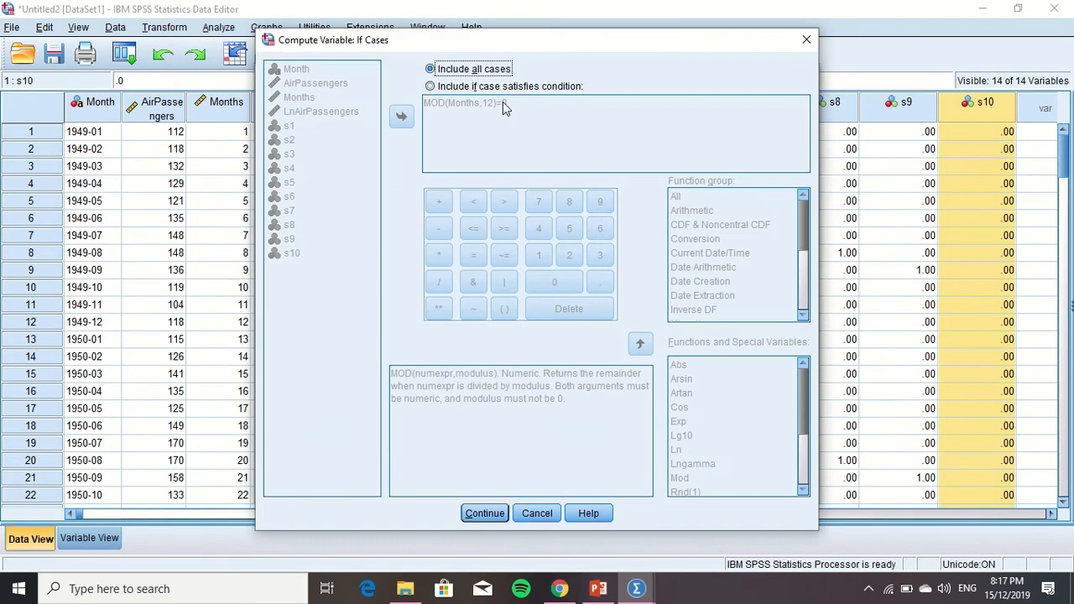
{"action": "left_click", "coordinate": [473, 515]}
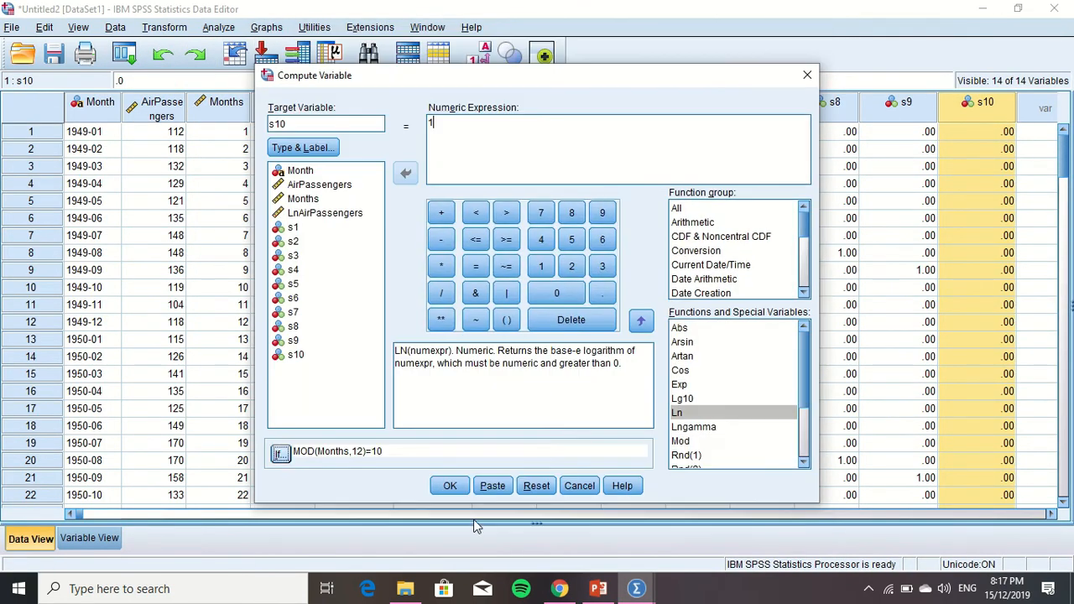
{"action": "left_click", "coordinate": [450, 486]}
{"action": "left_click", "coordinate": [514, 314]}
{"action": "mouse_move", "coordinate": [636, 588]}
{"action": "left_click", "coordinate": [703, 520]}
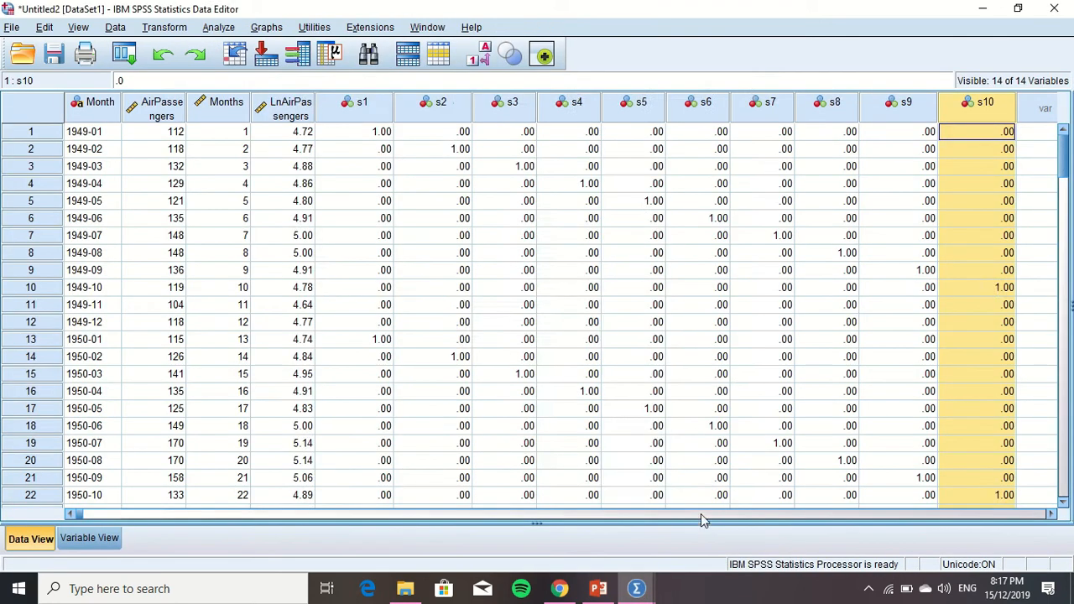
Start computing a new variable s11 with the numeric expression 0
{"action": "left_click", "coordinate": [1051, 515]}
{"action": "left_click", "coordinate": [1052, 515]}
{"action": "left_click", "coordinate": [167, 27]}
{"action": "left_click", "coordinate": [174, 48]}
{"action": "left_click", "coordinate": [352, 125]}
{"action": "key", "text": "BackSpace"}
{"action": "type", "text": "1"}
{"action": "left_click", "coordinate": [491, 139]}
{"action": "key", "text": "BackSpace"}
{"action": "type", "text": "0"}
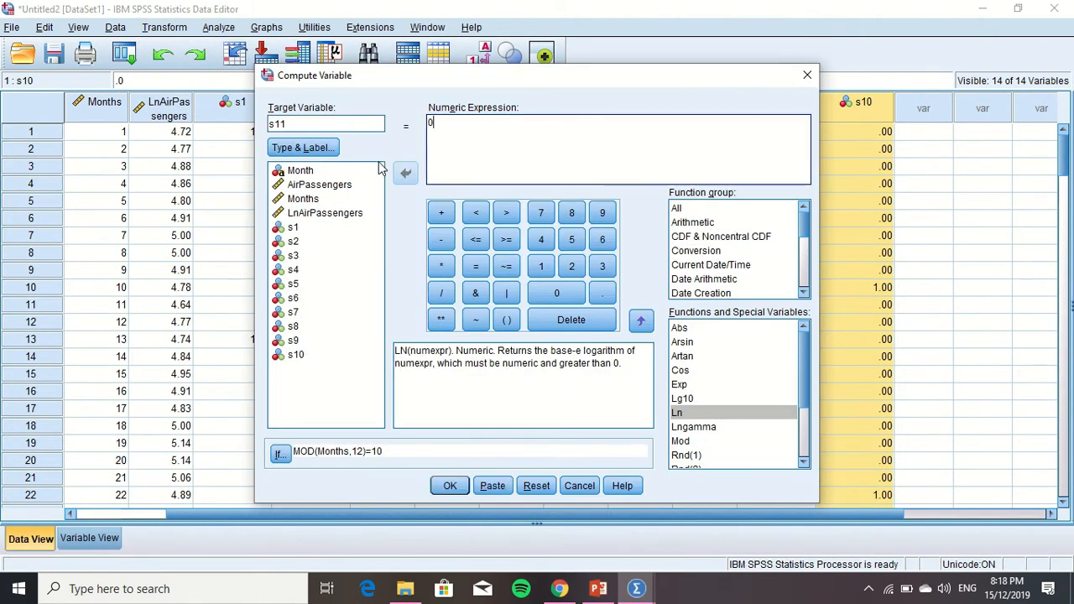
Include all cases in the s11 computation, run it, and return to the Untitled2 dataset
{"action": "left_click", "coordinate": [280, 454]}
{"action": "left_click", "coordinate": [422, 67]}
{"action": "left_click", "coordinate": [479, 511]}
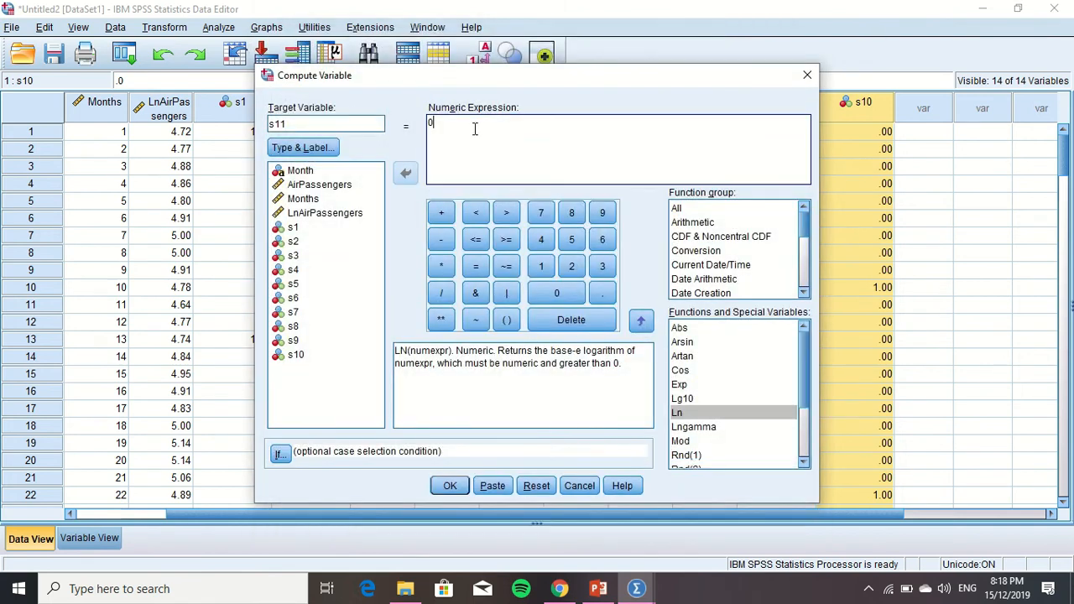
{"action": "left_click", "coordinate": [449, 486]}
{"action": "mouse_move", "coordinate": [637, 587]}
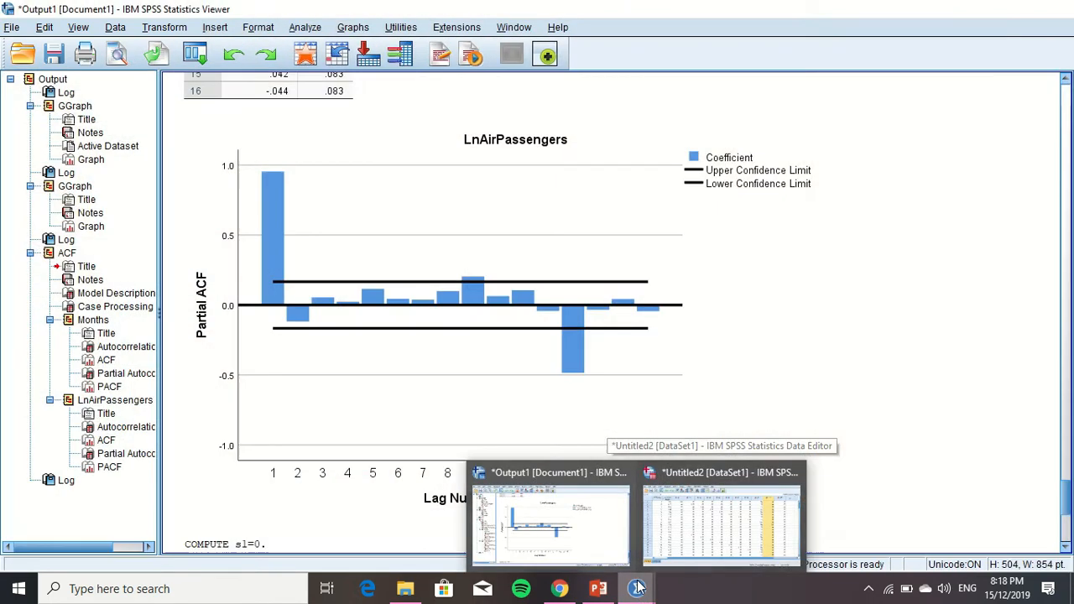
{"action": "left_click", "coordinate": [705, 528]}
Set up recomputing s11 with the numeric expression 1 for cases where MOD(Months,12)=11
{"action": "left_click", "coordinate": [180, 29]}
{"action": "left_click", "coordinate": [198, 48]}
{"action": "left_click", "coordinate": [456, 121]}
{"action": "key", "text": "BackSpace"}
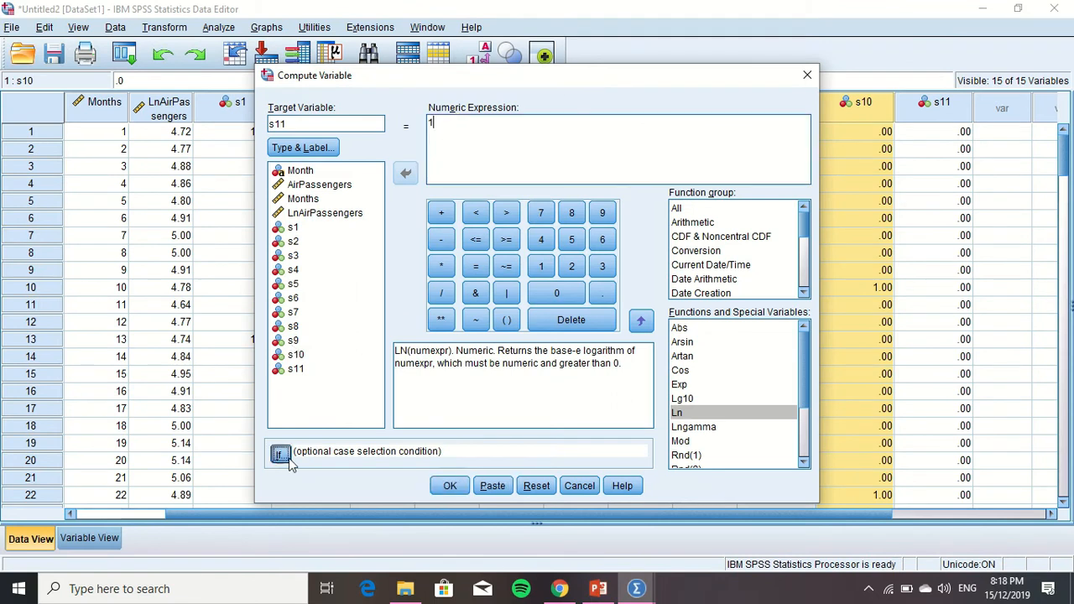
{"action": "left_click", "coordinate": [280, 454]}
{"action": "left_click", "coordinate": [431, 87]}
{"action": "left_click", "coordinate": [518, 107]}
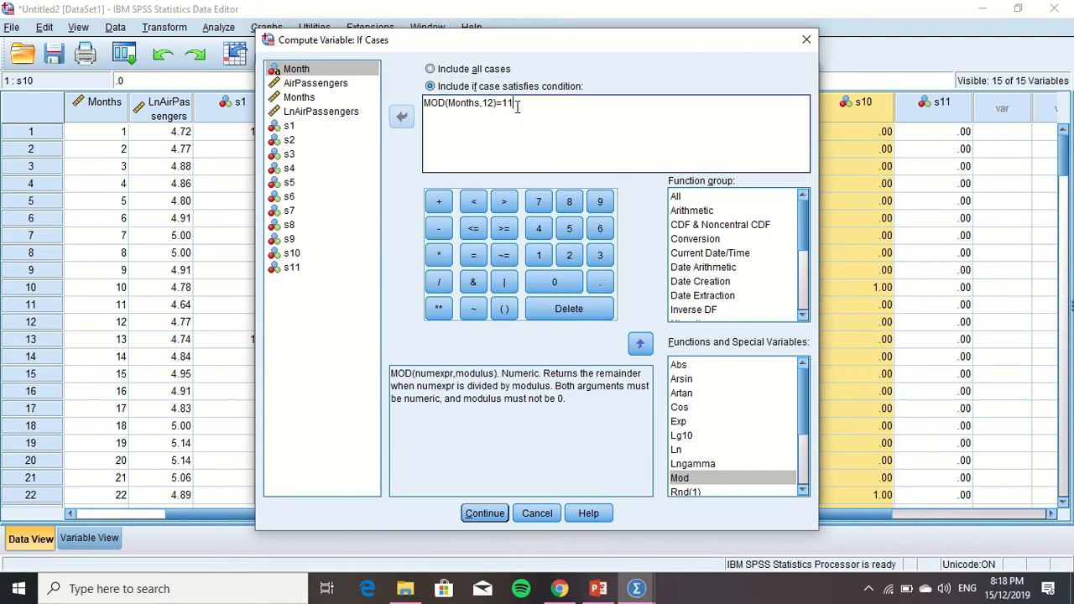
{"action": "left_click", "coordinate": [484, 512]}
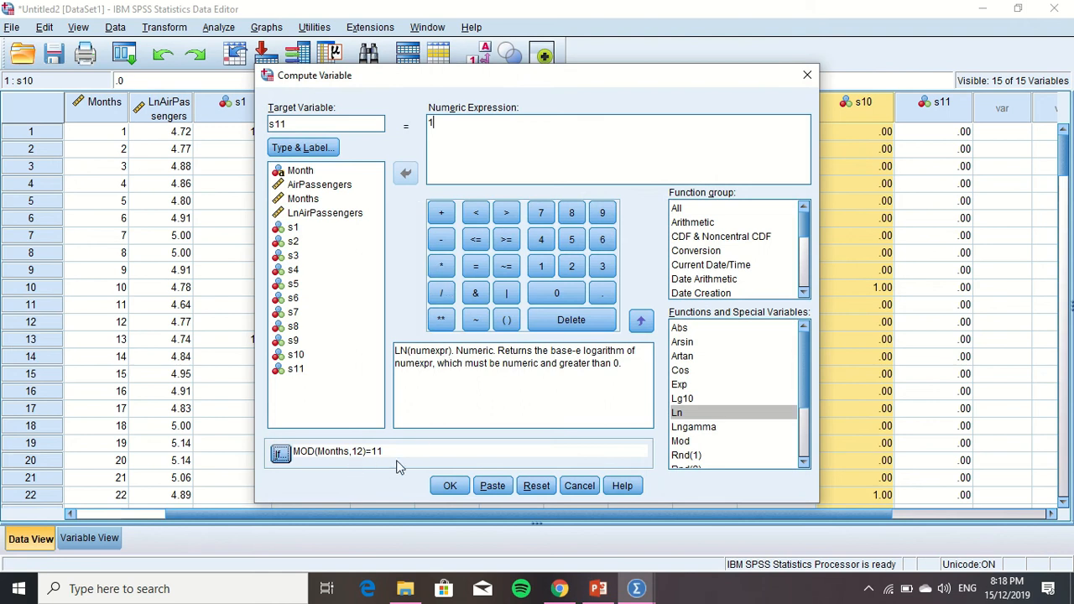
Run the s11 computation over the existing variable, check the output log, and return to the Untitled2 dataset
{"action": "left_click", "coordinate": [449, 487]}
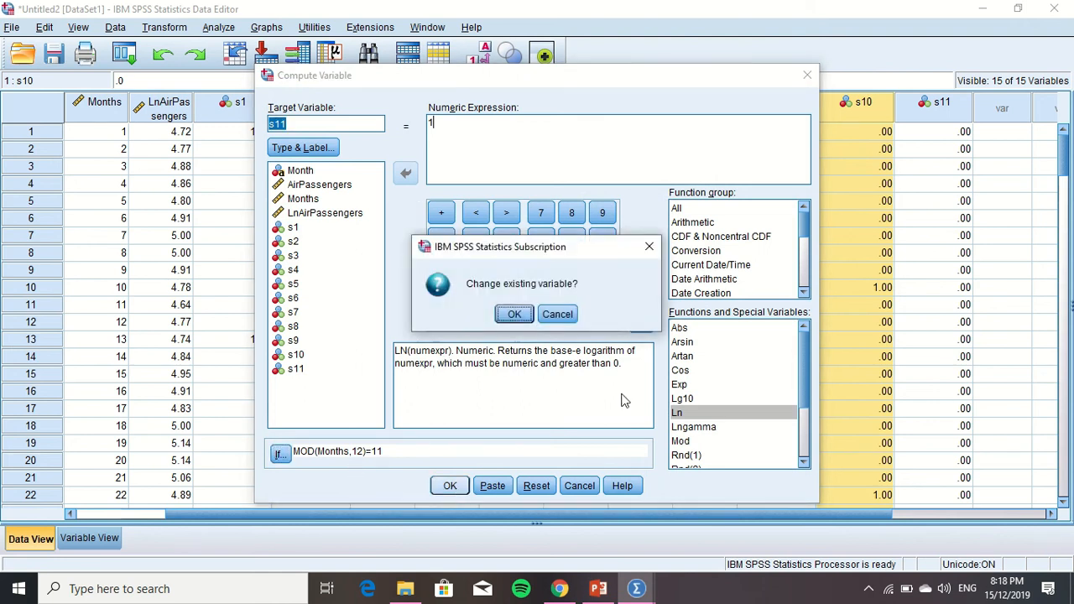
{"action": "left_click", "coordinate": [528, 320]}
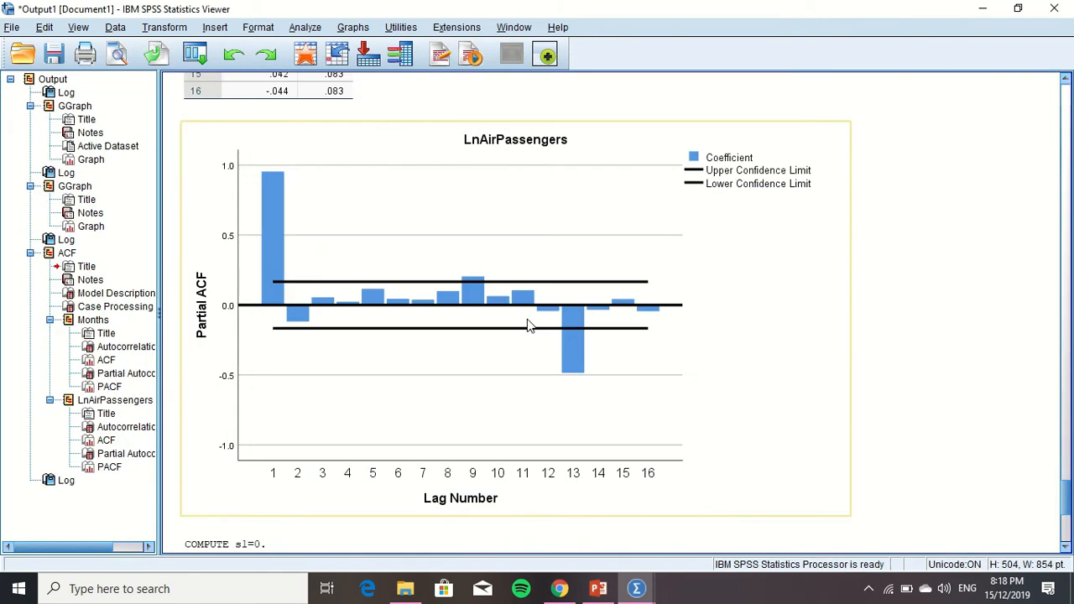
{"action": "left_click", "coordinate": [1066, 511]}
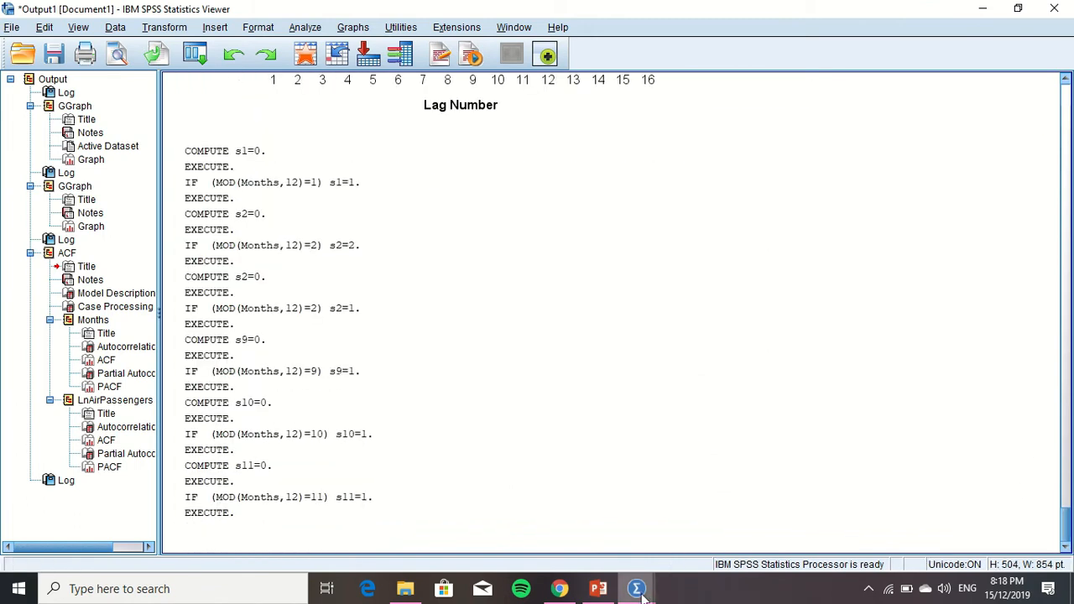
{"action": "mouse_move", "coordinate": [637, 590]}
{"action": "left_click", "coordinate": [675, 541]}
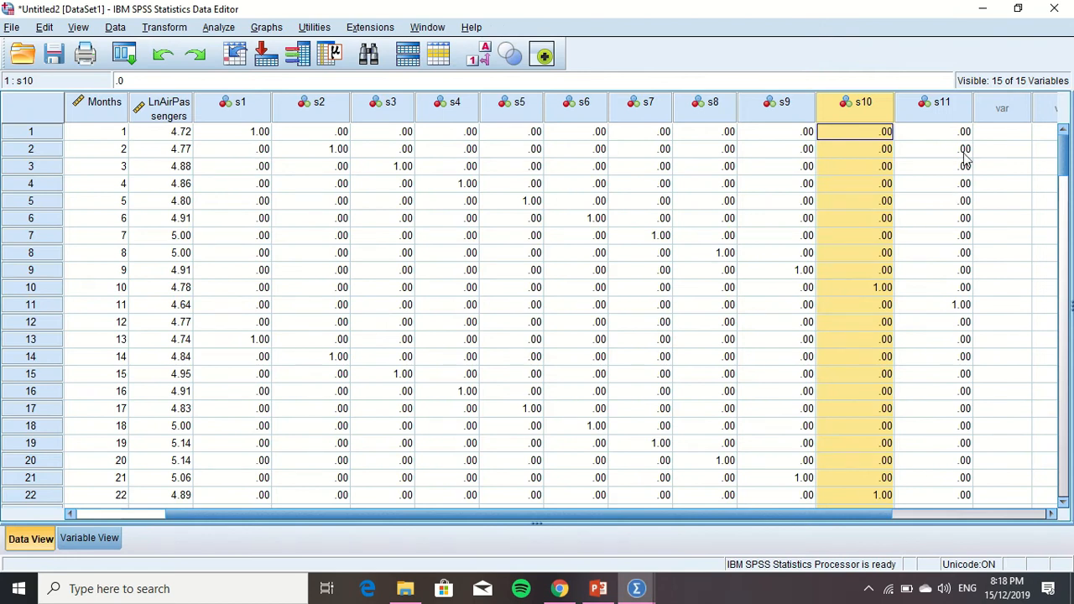
Set the decimals of all seasonal dummy variables s1 to s11 to 0 in the variable definitions
{"action": "left_click", "coordinate": [89, 538]}
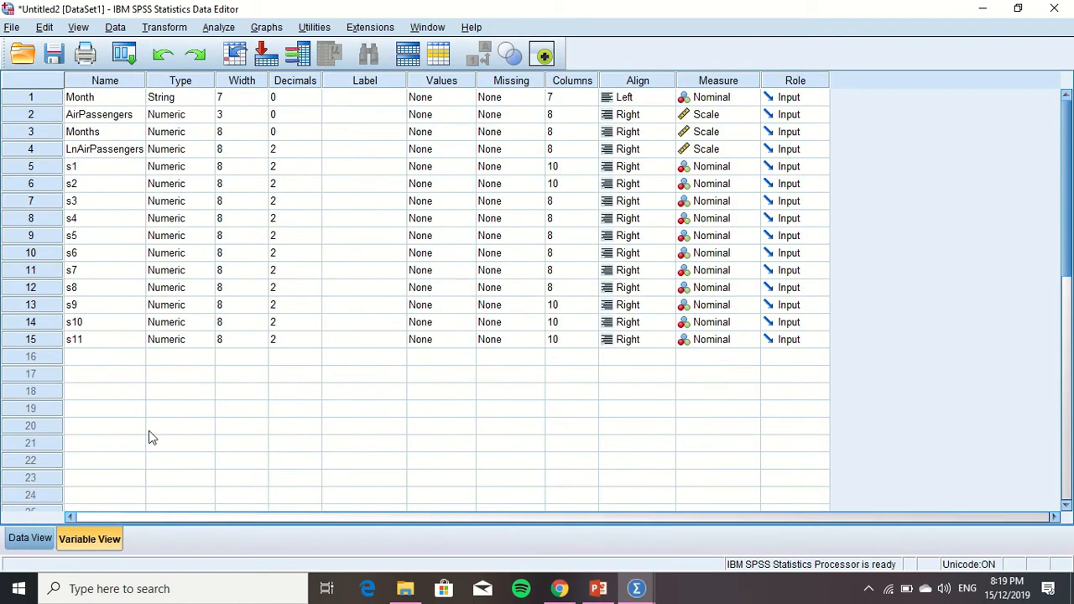
{"action": "left_click", "coordinate": [294, 168]}
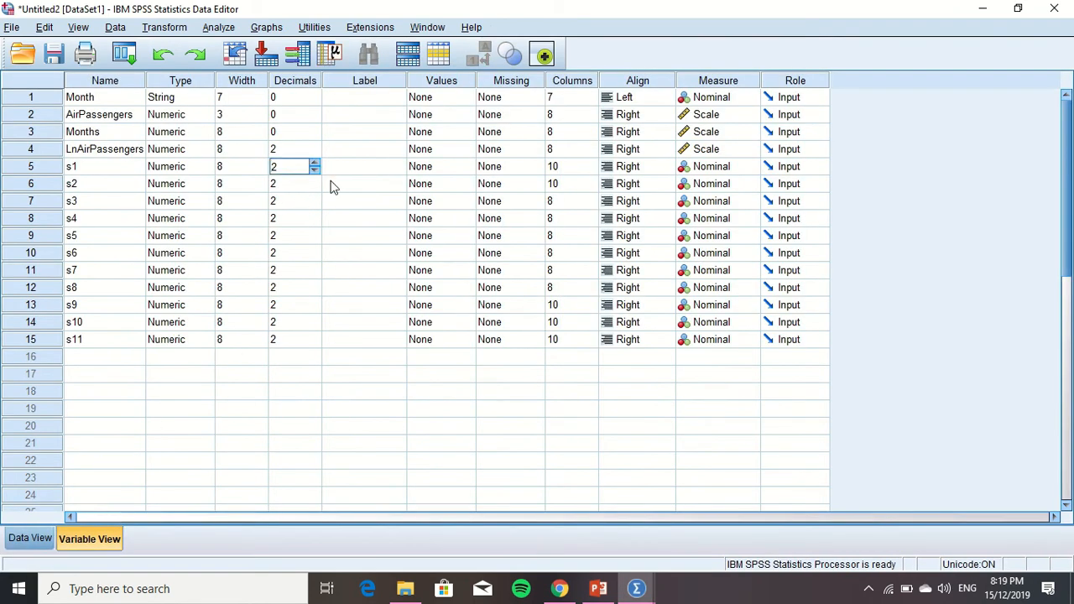
{"action": "left_click", "coordinate": [315, 187]}
{"action": "left_click", "coordinate": [314, 206]}
{"action": "left_click", "coordinate": [315, 206]}
{"action": "left_click", "coordinate": [314, 222]}
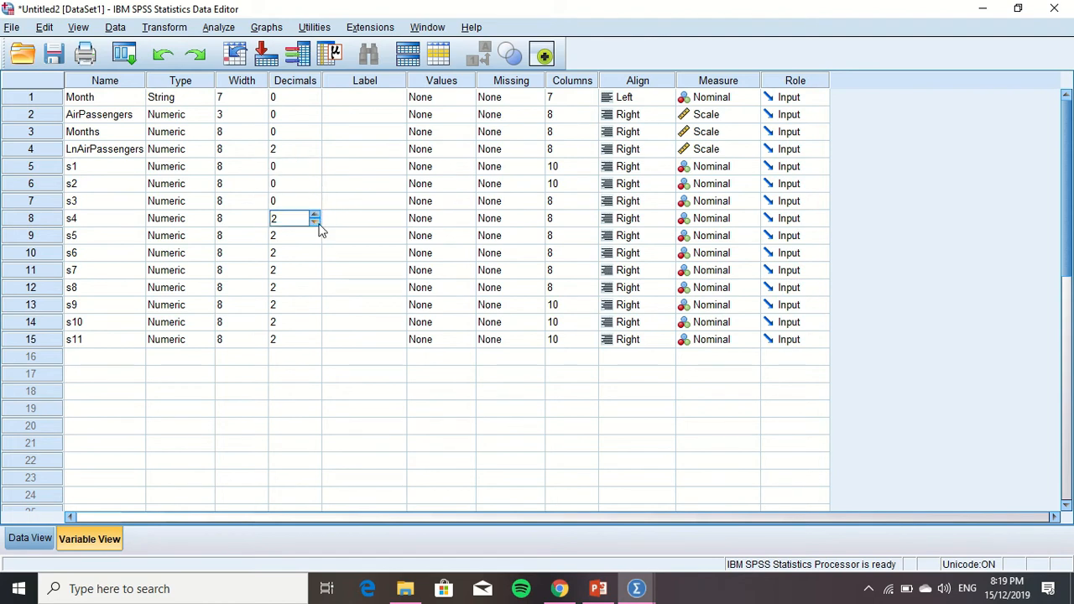
{"action": "left_click", "coordinate": [312, 237]}
{"action": "left_click", "coordinate": [314, 253]}
{"action": "left_click", "coordinate": [314, 254]}
{"action": "left_click", "coordinate": [315, 272]}
{"action": "left_click", "coordinate": [288, 287]}
{"action": "double_click", "coordinate": [313, 291]}
{"action": "left_click", "coordinate": [287, 305]}
{"action": "left_click", "coordinate": [294, 307]}
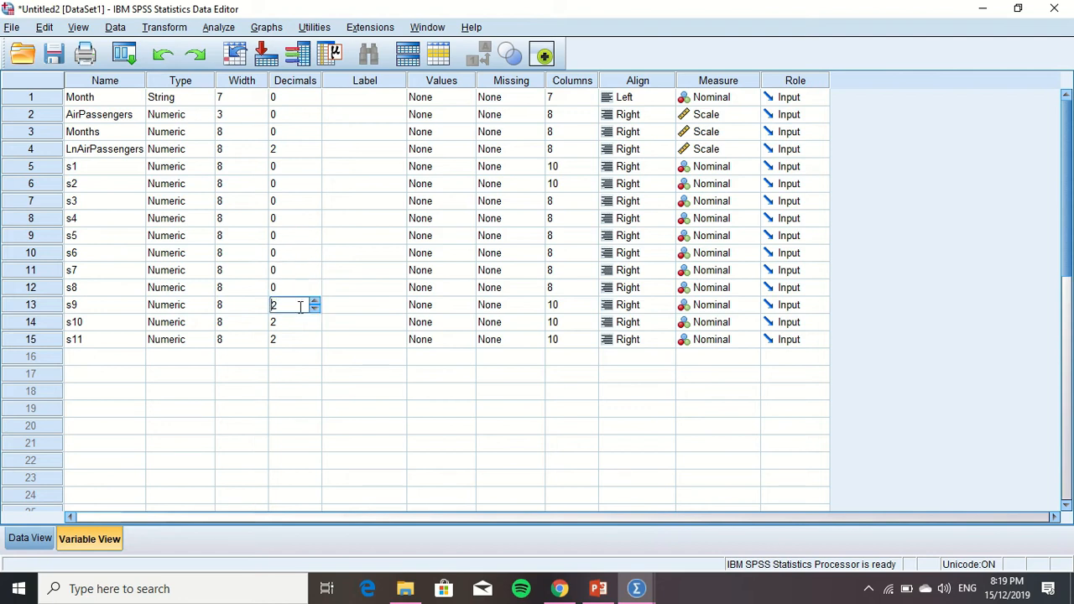
{"action": "left_click", "coordinate": [287, 322]}
{"action": "left_click", "coordinate": [291, 324]}
{"action": "left_click", "coordinate": [296, 345]}
{"action": "left_click", "coordinate": [302, 343]}
{"action": "double_click", "coordinate": [319, 343]}
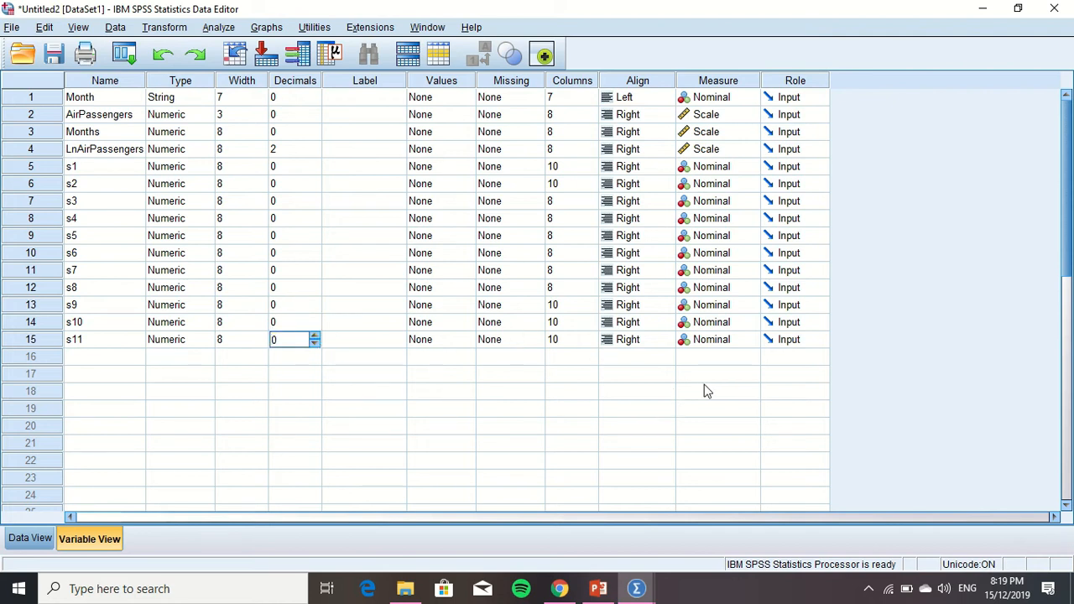
{"action": "mouse_move", "coordinate": [634, 594]}
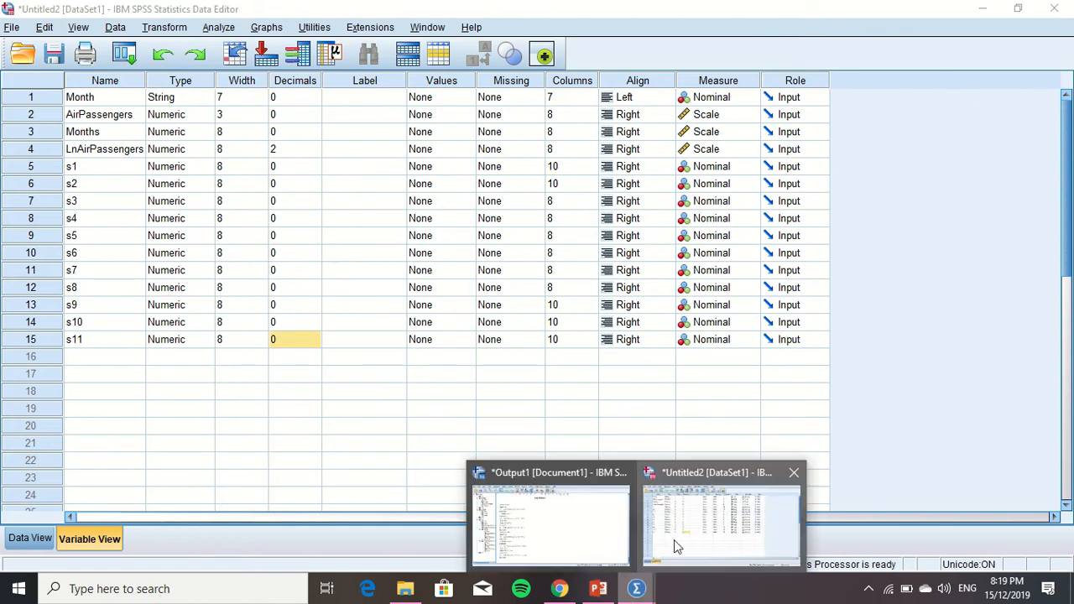
{"action": "left_click", "coordinate": [677, 546]}
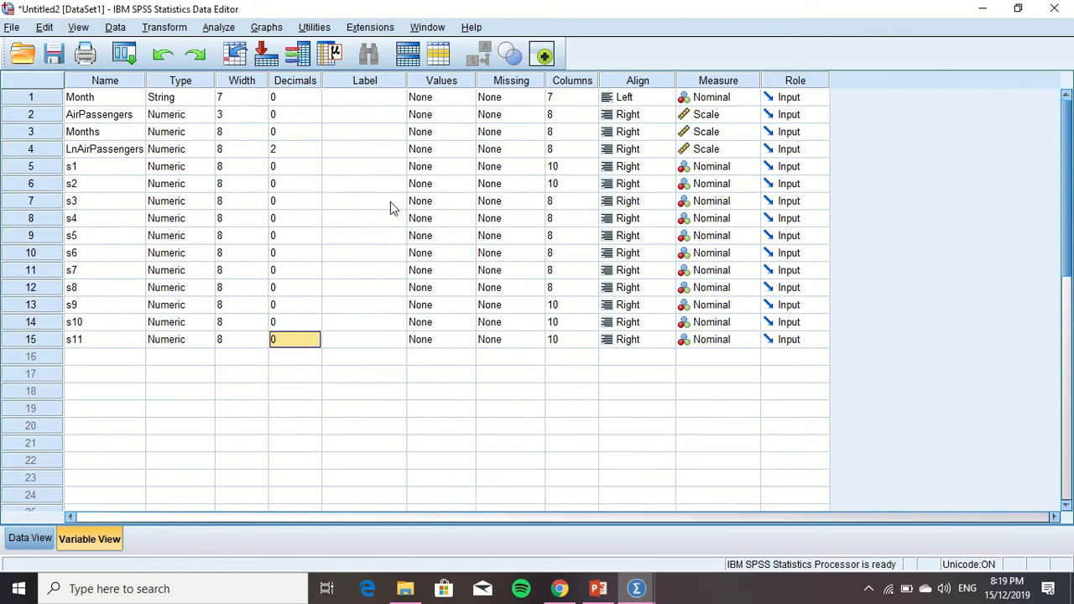
{"action": "left_click", "coordinate": [180, 28]}
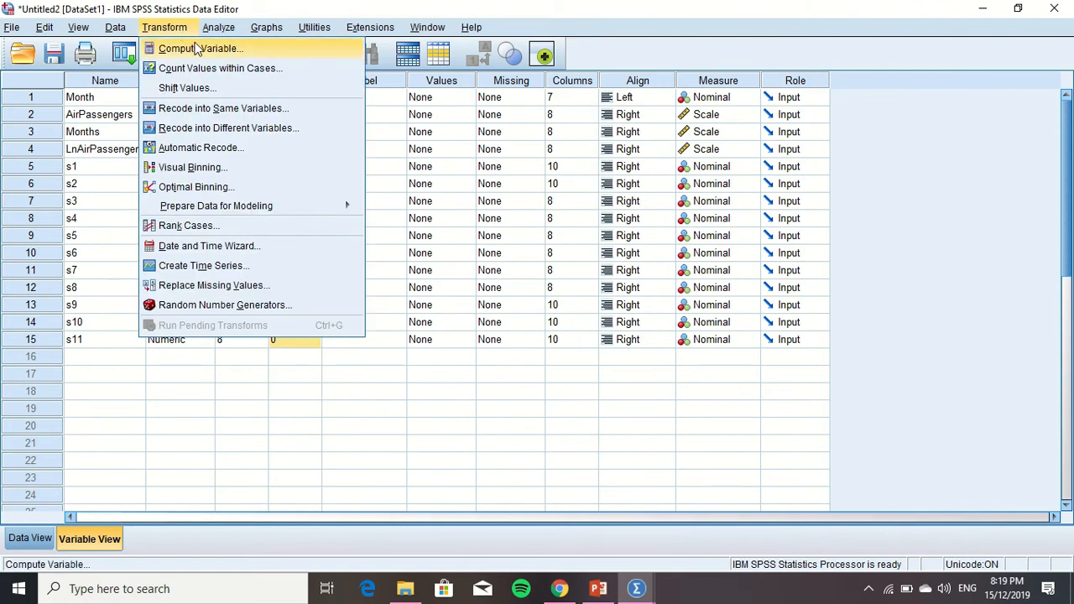
{"action": "left_click", "coordinate": [196, 49]}
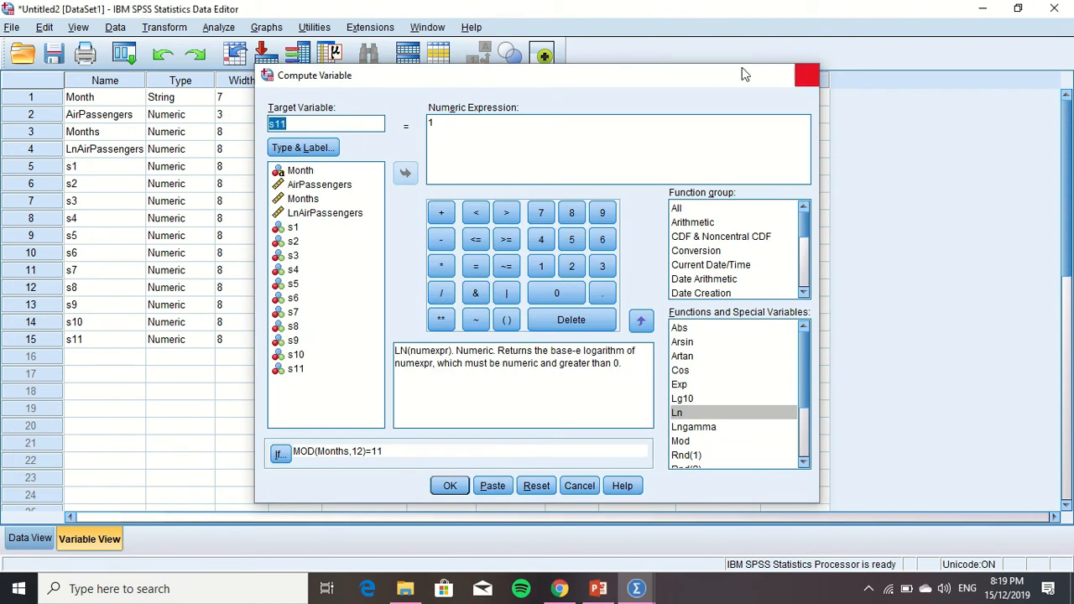
{"action": "left_click", "coordinate": [806, 74]}
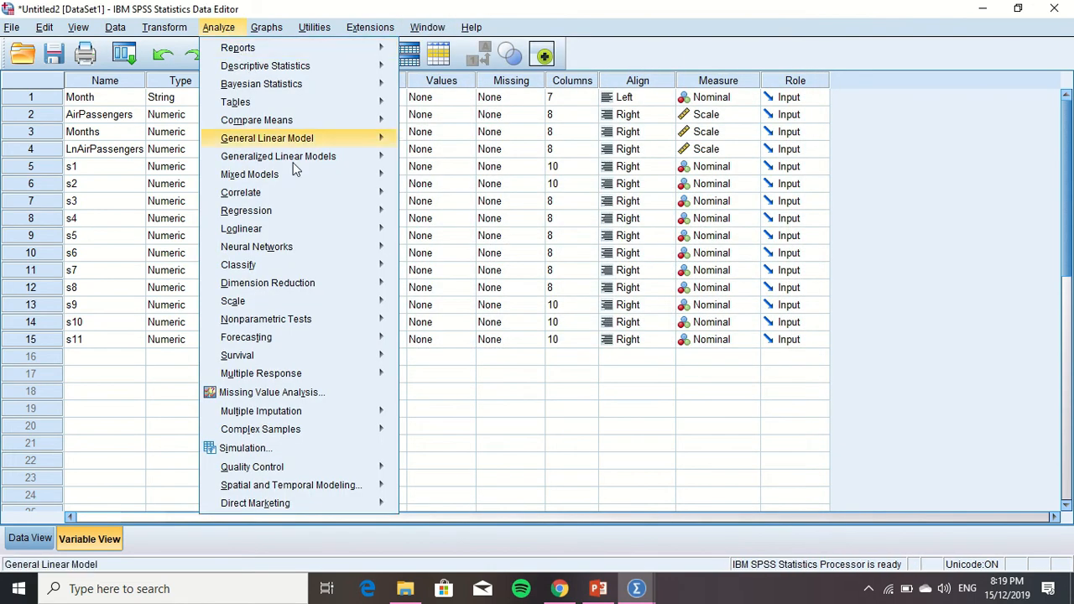
Start a linear regression with LnAirPassengers as the dependent variable and Months as the first independent variable
{"action": "mouse_move", "coordinate": [339, 213]}
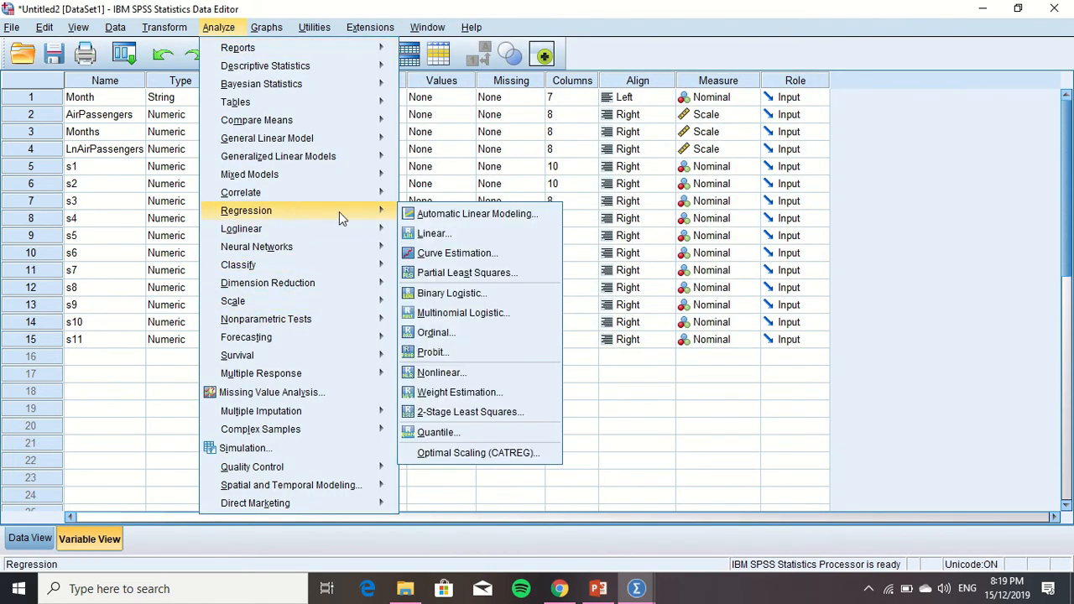
{"action": "left_click", "coordinate": [443, 236]}
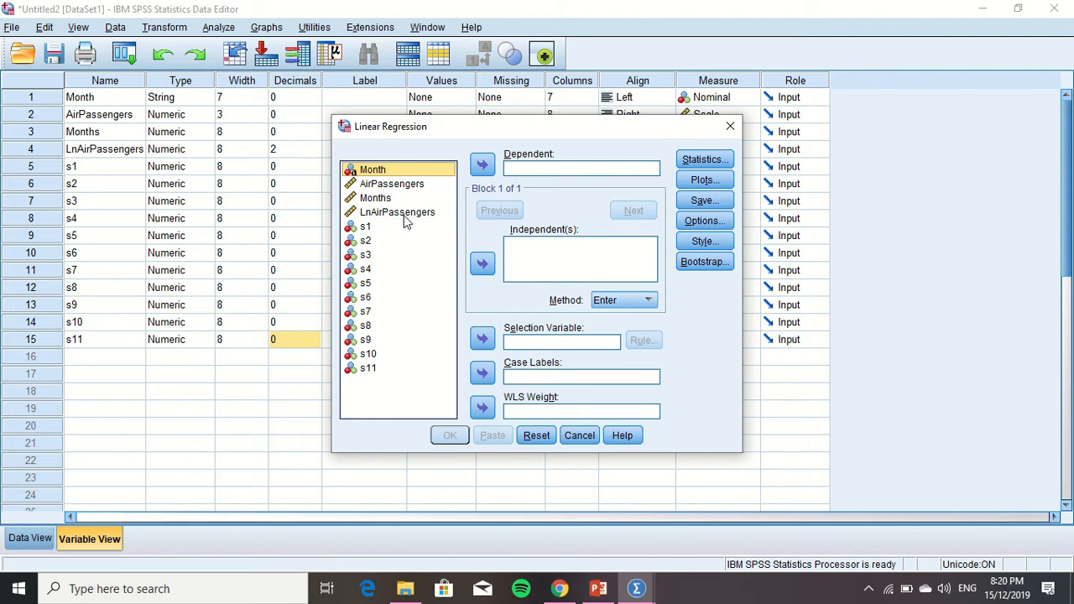
{"action": "left_click", "coordinate": [404, 214]}
{"action": "left_click", "coordinate": [482, 164]}
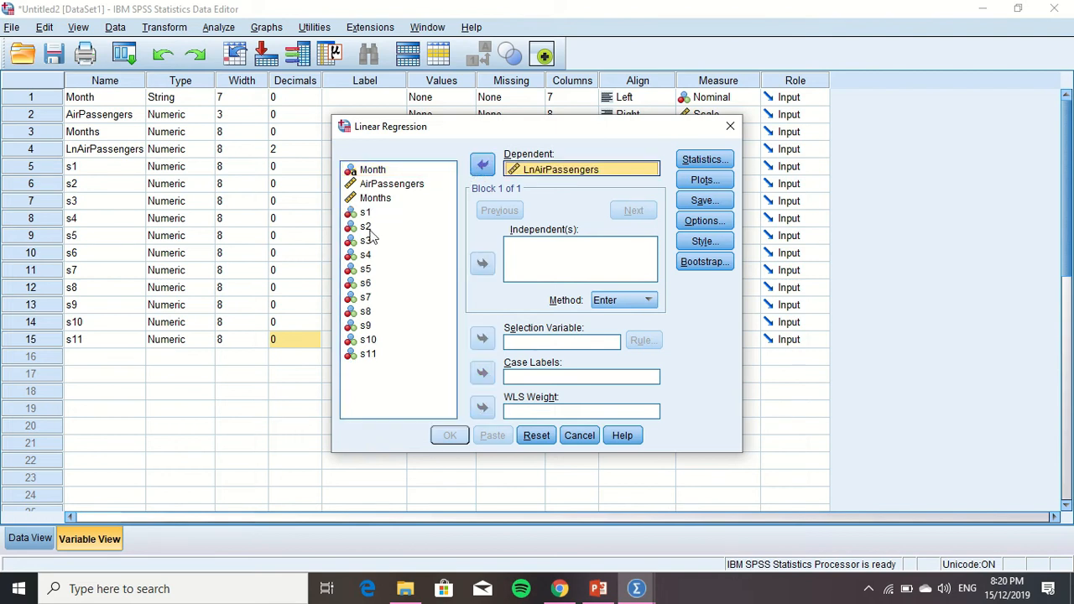
{"action": "left_click", "coordinate": [376, 201]}
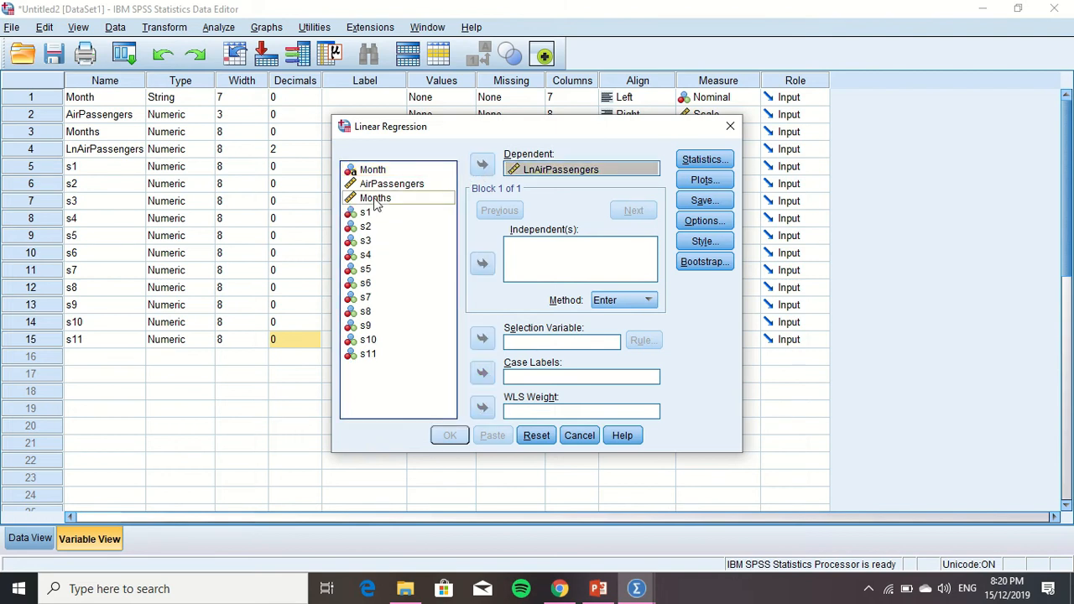
{"action": "left_click", "coordinate": [483, 265]}
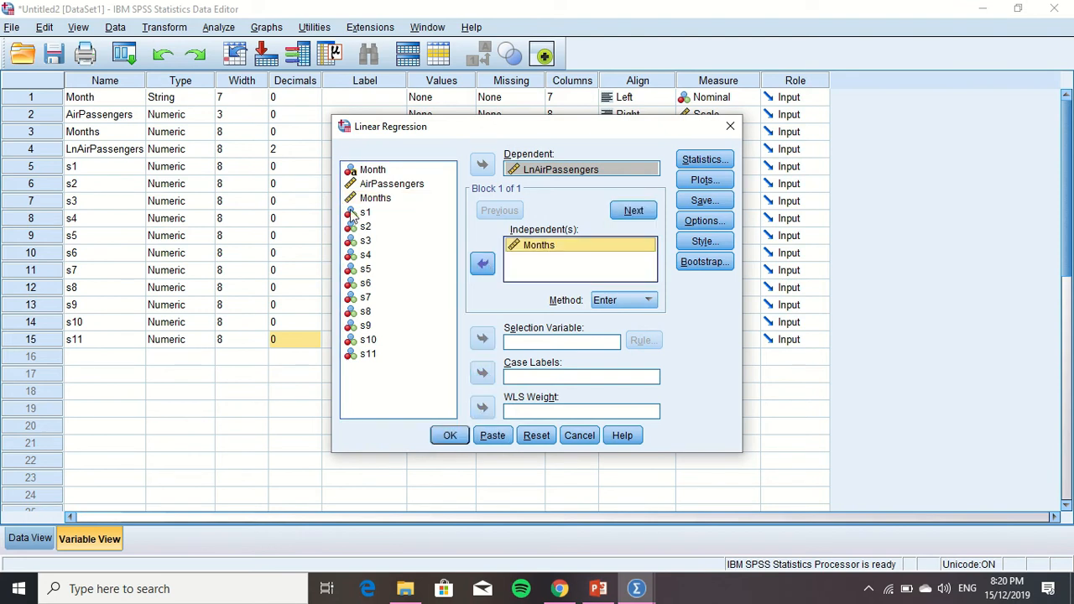
Add the dummy variables s1 to s11 to the regression's independent variables and set the method to Forward
{"action": "left_click", "coordinate": [353, 215]}
{"action": "left_click", "coordinate": [481, 263]}
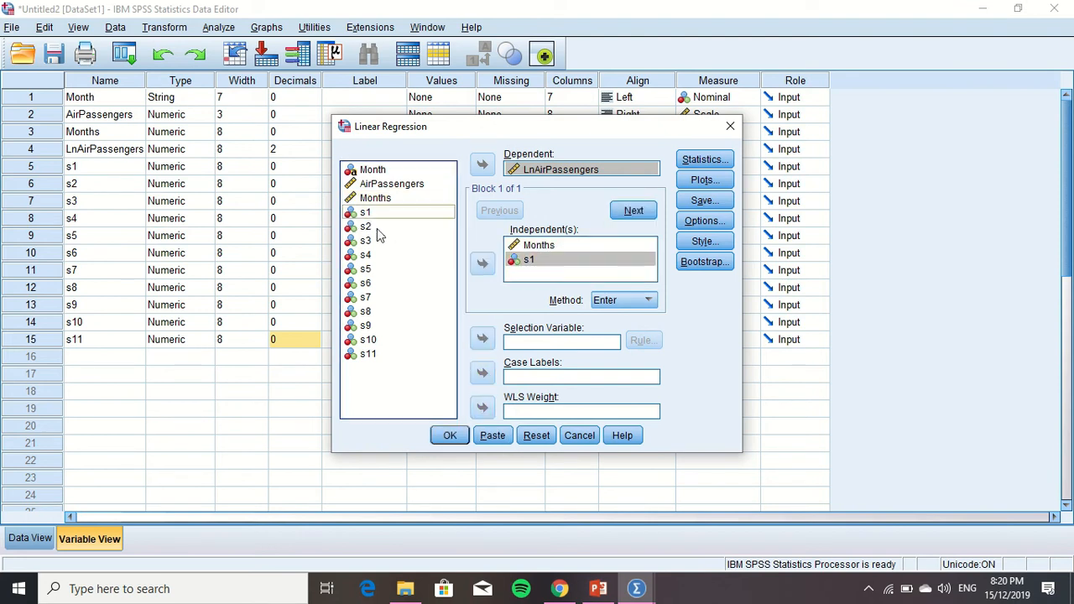
{"action": "double_click", "coordinate": [374, 227]}
{"action": "double_click", "coordinate": [395, 243]}
{"action": "double_click", "coordinate": [398, 257]}
{"action": "double_click", "coordinate": [367, 270]}
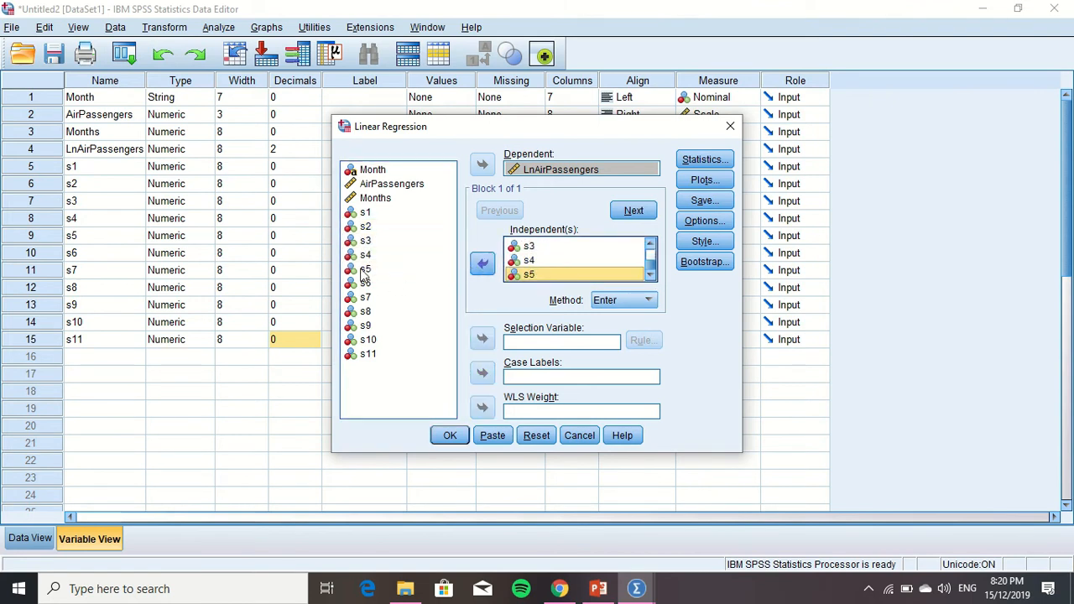
{"action": "double_click", "coordinate": [371, 283]}
{"action": "double_click", "coordinate": [369, 298]}
{"action": "left_click", "coordinate": [369, 312]}
{"action": "left_click", "coordinate": [481, 265]}
{"action": "left_click", "coordinate": [361, 326]}
{"action": "left_click", "coordinate": [482, 265]}
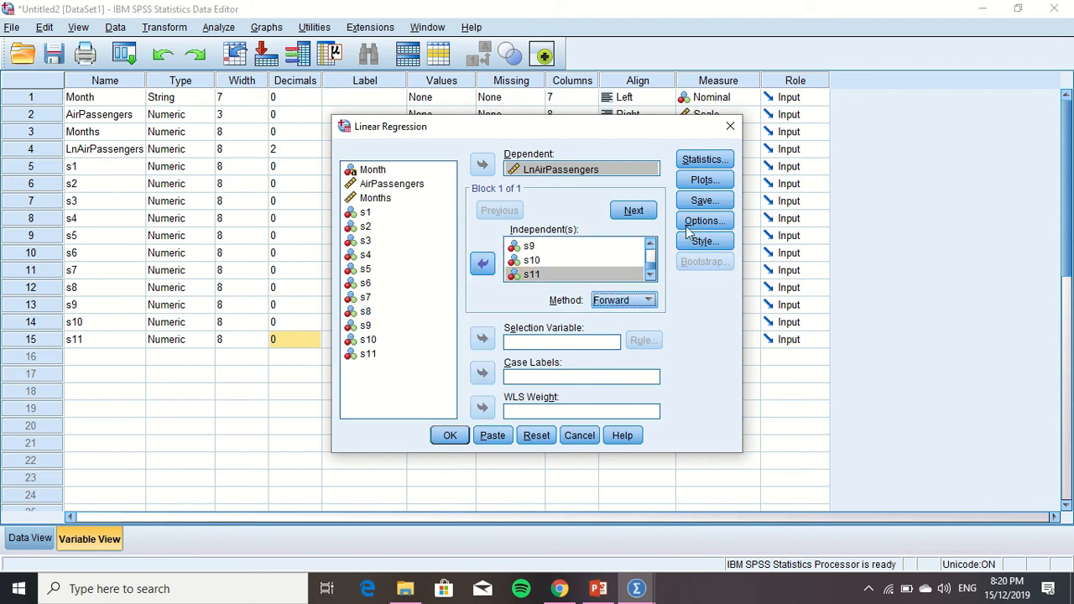
Request 95% confidence intervals, descriptives and the Durbin-Watson statistic, and run the regression
{"action": "left_click", "coordinate": [701, 161]}
{"action": "left_click", "coordinate": [424, 230]}
{"action": "left_click", "coordinate": [536, 231]}
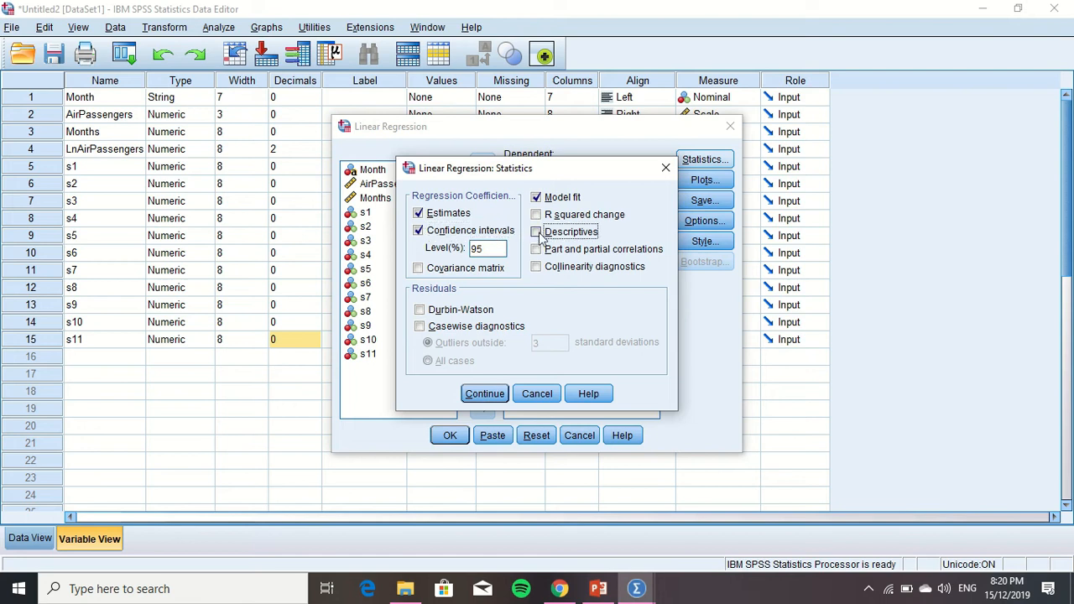
{"action": "left_click", "coordinate": [419, 310]}
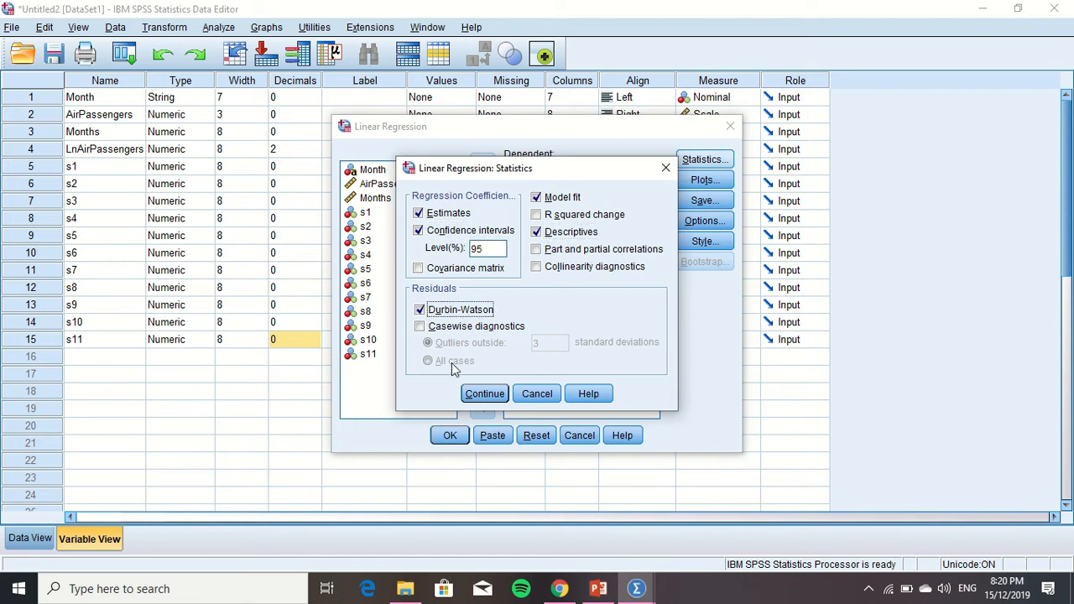
{"action": "left_click", "coordinate": [483, 393]}
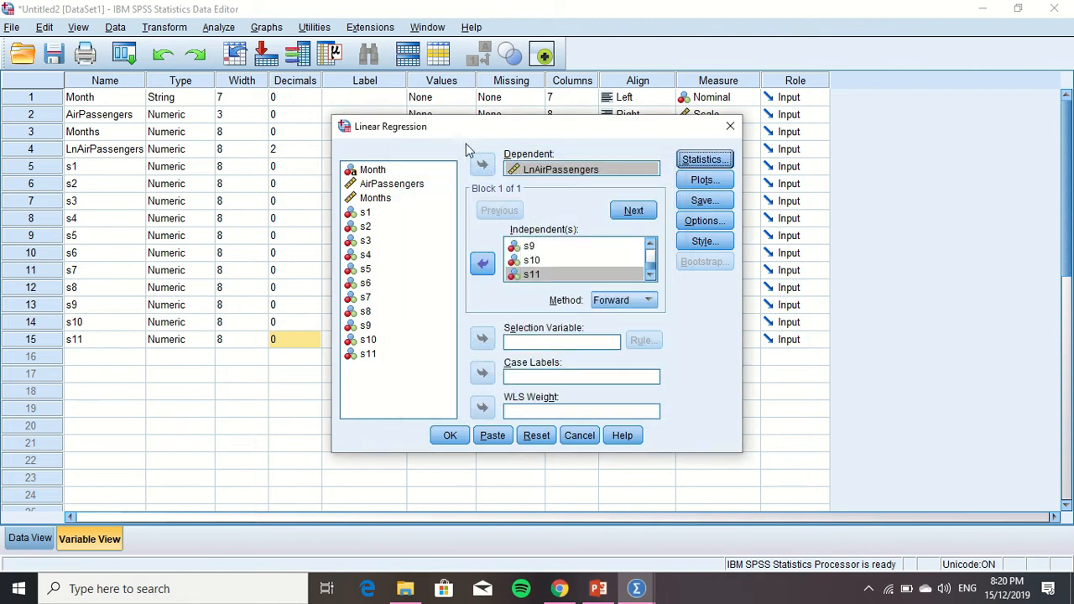
{"action": "left_click", "coordinate": [449, 437]}
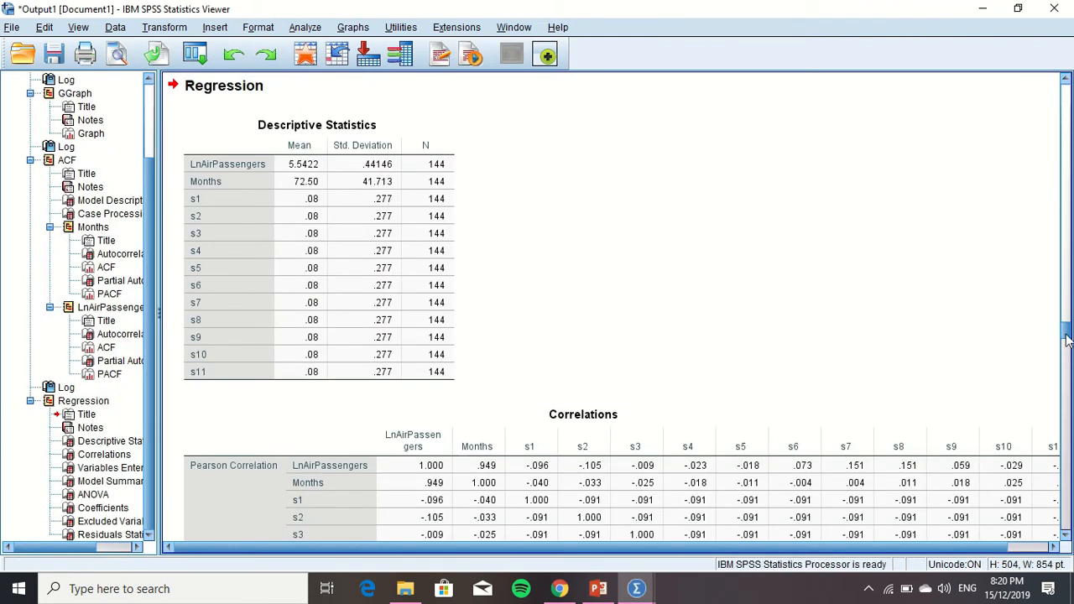
Review the regression output from the correlations through the model summary to the coefficients of model 9
{"action": "left_click_drag", "start_coordinate": [1067, 338], "coordinate": [1067, 353]}
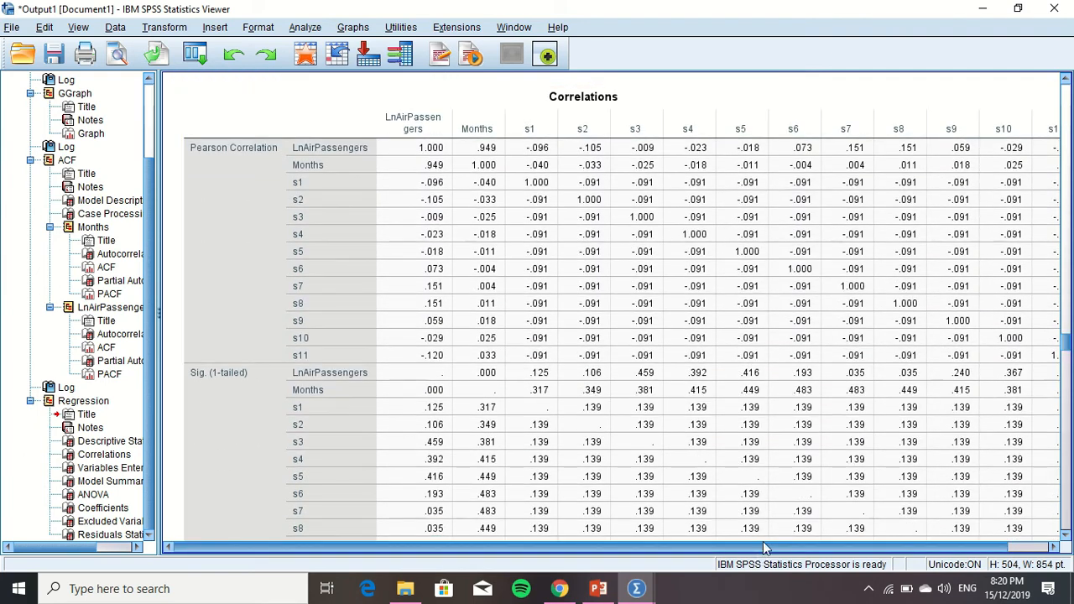
{"action": "mouse_move", "coordinate": [770, 549]}
{"action": "left_mouse_down"}
{"action": "mouse_move", "coordinate": [823, 555]}
{"action": "mouse_move", "coordinate": [763, 559]}
{"action": "left_mouse_up"}
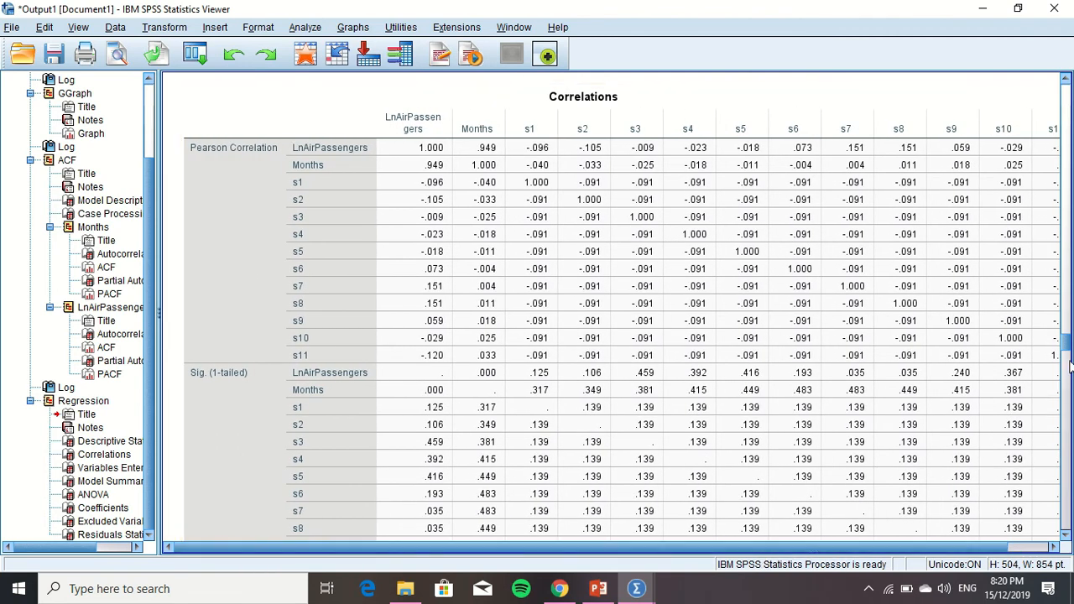
{"action": "left_click_drag", "start_coordinate": [1069, 352], "coordinate": [1071, 405]}
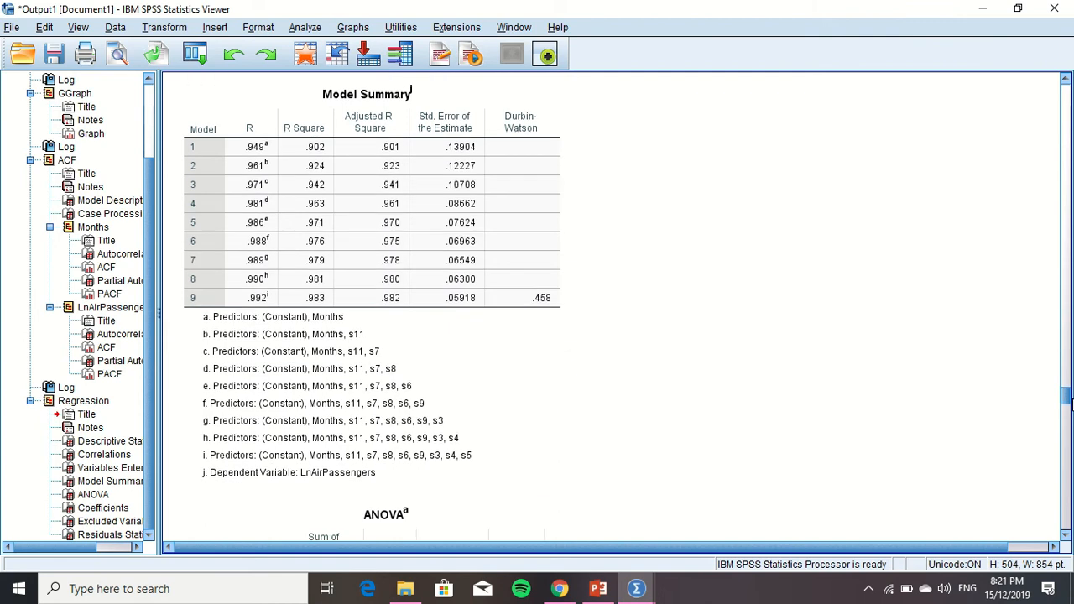
{"action": "left_click_drag", "start_coordinate": [1070, 405], "coordinate": [1066, 466]}
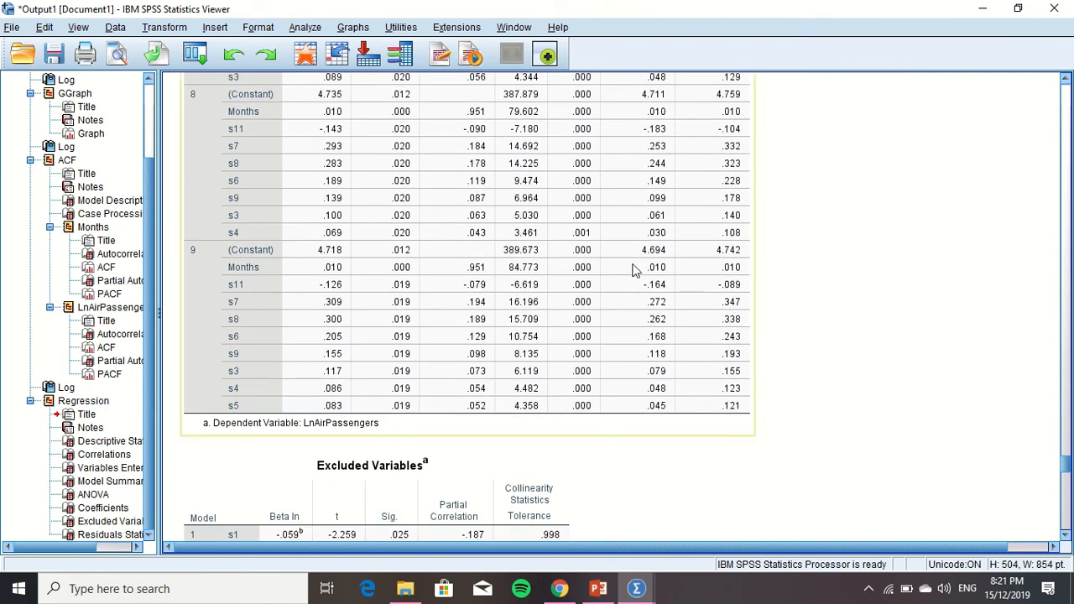
{"action": "left_click", "coordinate": [225, 408]}
{"action": "mouse_move", "coordinate": [1064, 467]}
{"action": "left_mouse_down"}
{"action": "mouse_move", "coordinate": [1065, 532]}
{"action": "mouse_move", "coordinate": [1064, 461]}
{"action": "left_mouse_up"}
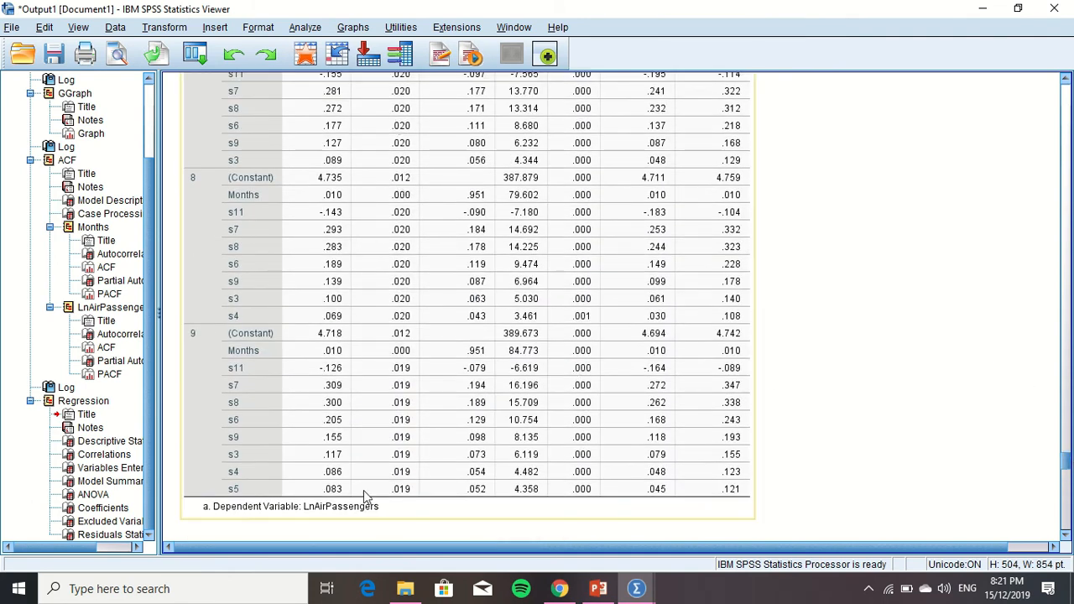
Switch to the data editor and set Model as the target variable of a new variable computation
{"action": "mouse_move", "coordinate": [637, 592]}
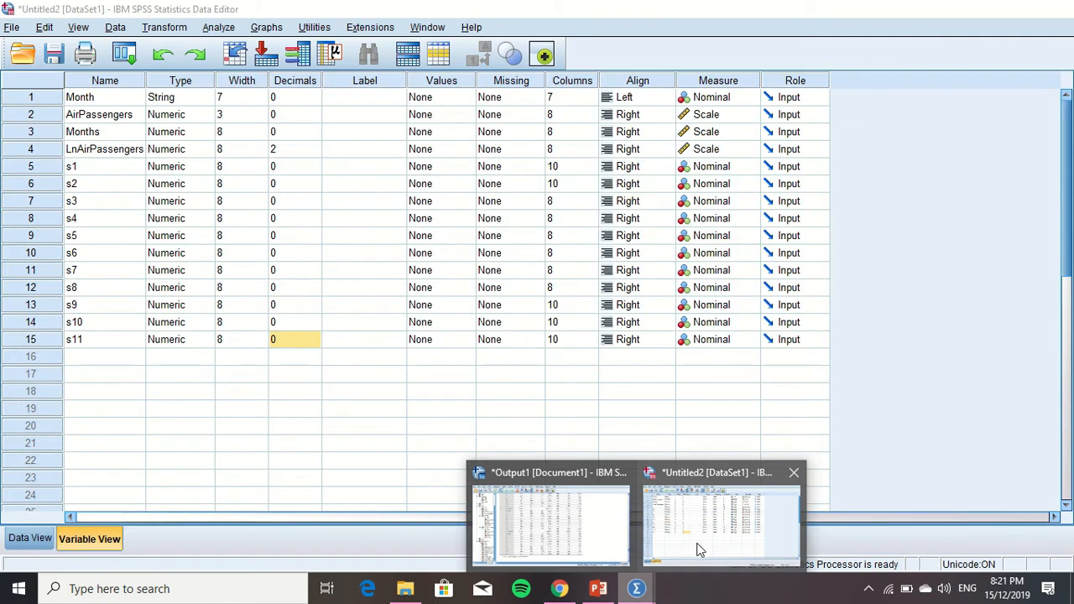
{"action": "left_click", "coordinate": [698, 550]}
{"action": "key", "text": "BackSpace"}
{"action": "type", "text": "s"}
{"action": "key", "text": "BackSpace"}
{"action": "type", "text": "mode"}
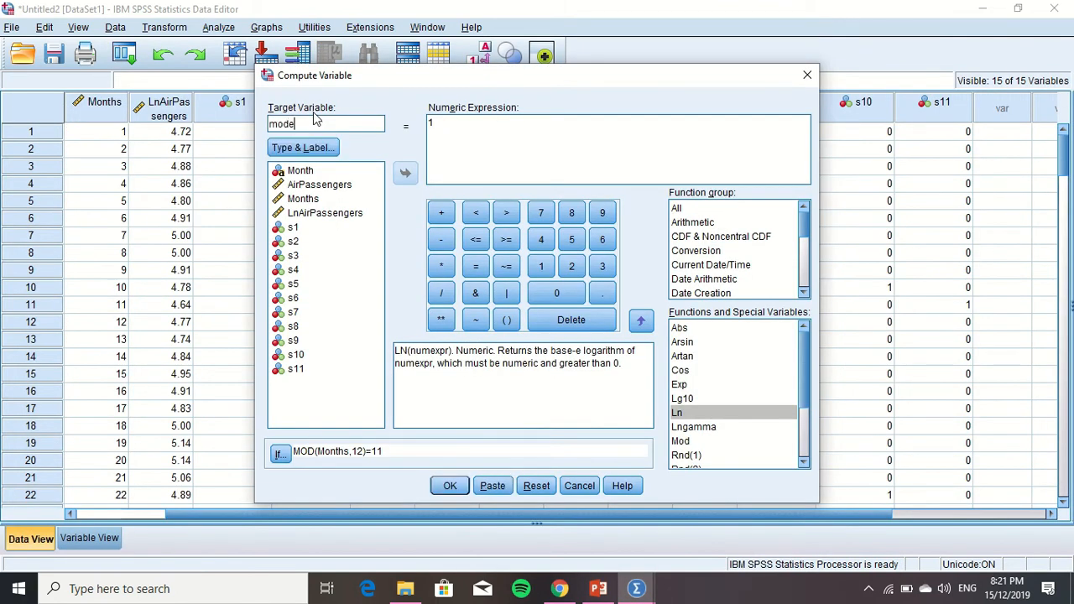
{"action": "key", "text": "BackSpace"}
{"action": "key", "text": "BackSpace"}
{"action": "key", "text": "BackSpace"}
{"action": "type", "text": "Mod"}
Replace the numeric expression for Model with Months*0.010+s3*0.117+s4*0.086+s5*0.083+s6*0.205+s7*0.309+s8*0.300+s9*0.155-s11*0.126+4.718
{"action": "left_click", "coordinate": [467, 136]}
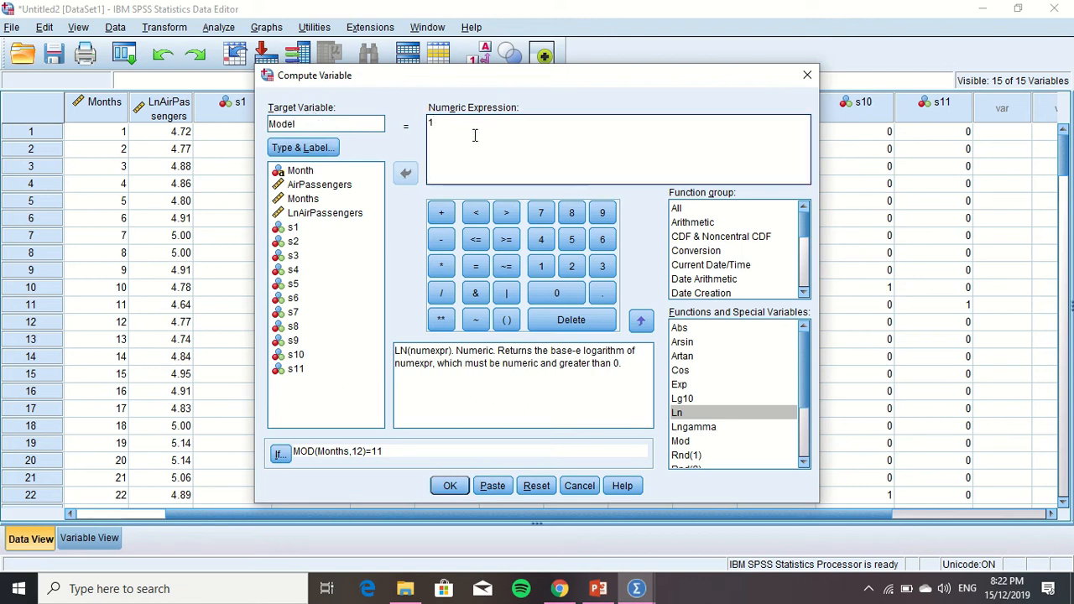
{"action": "key", "text": "BackSpace"}
{"action": "left_click", "coordinate": [313, 200]}
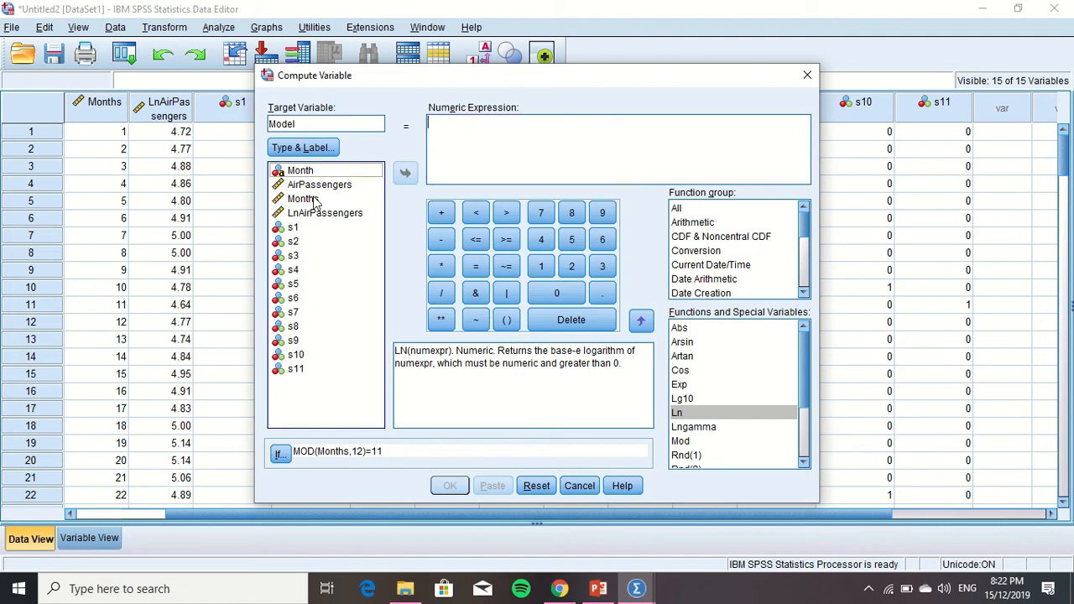
{"action": "left_click", "coordinate": [313, 200]}
{"action": "left_click_drag", "start_coordinate": [313, 201], "coordinate": [432, 145]}
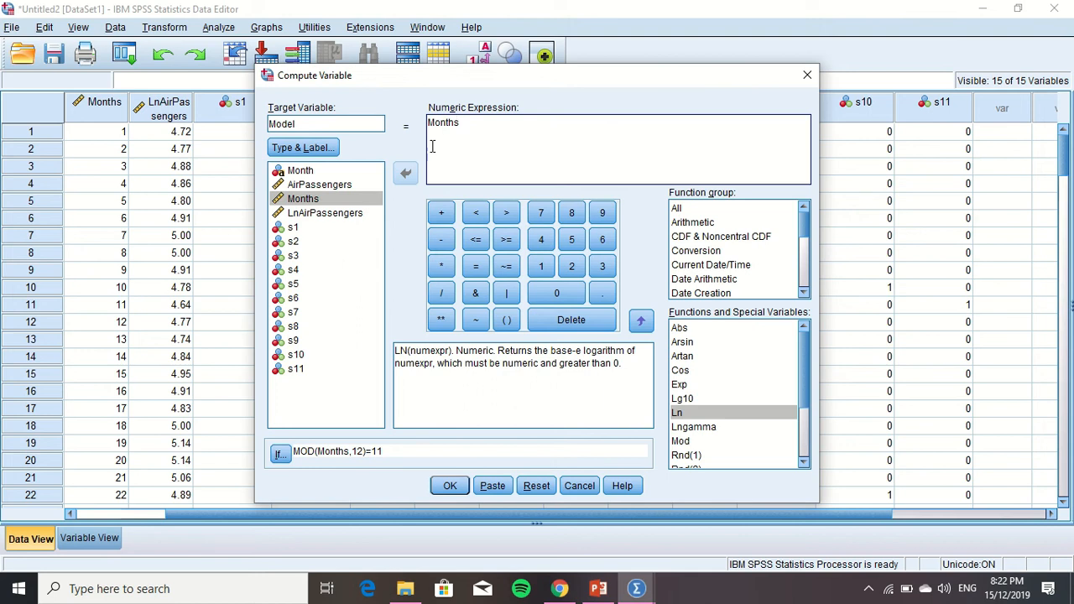
{"action": "type", "text": "*0.010+s3*0."}
{"action": "type", "text": "117"}
{"action": "type", "text": "+"}
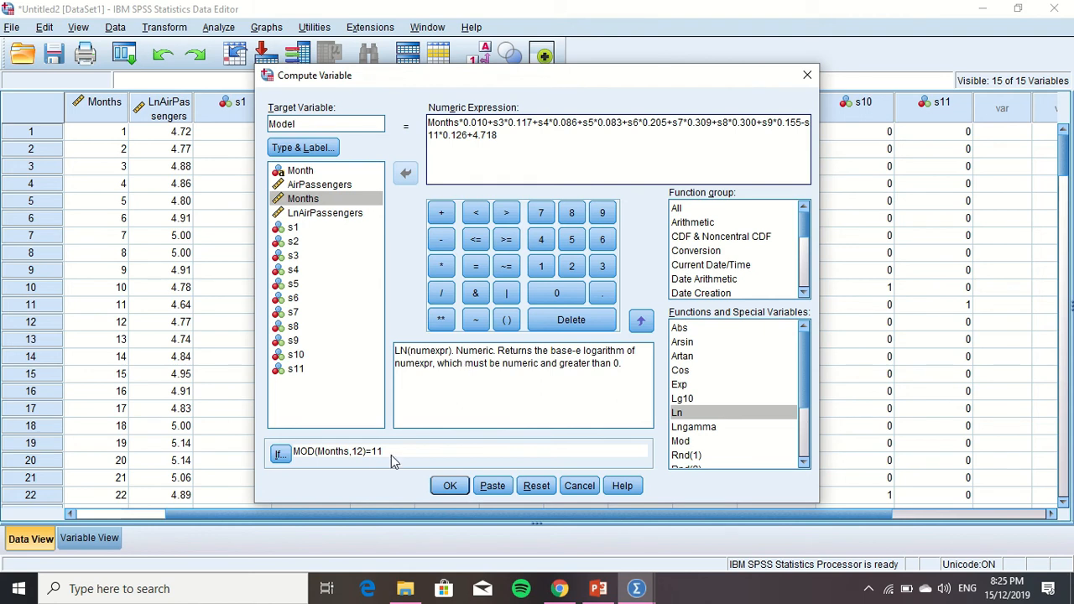
Remove the case condition so that all cases are included, and compute the Model variable
{"action": "left_click", "coordinate": [281, 453]}
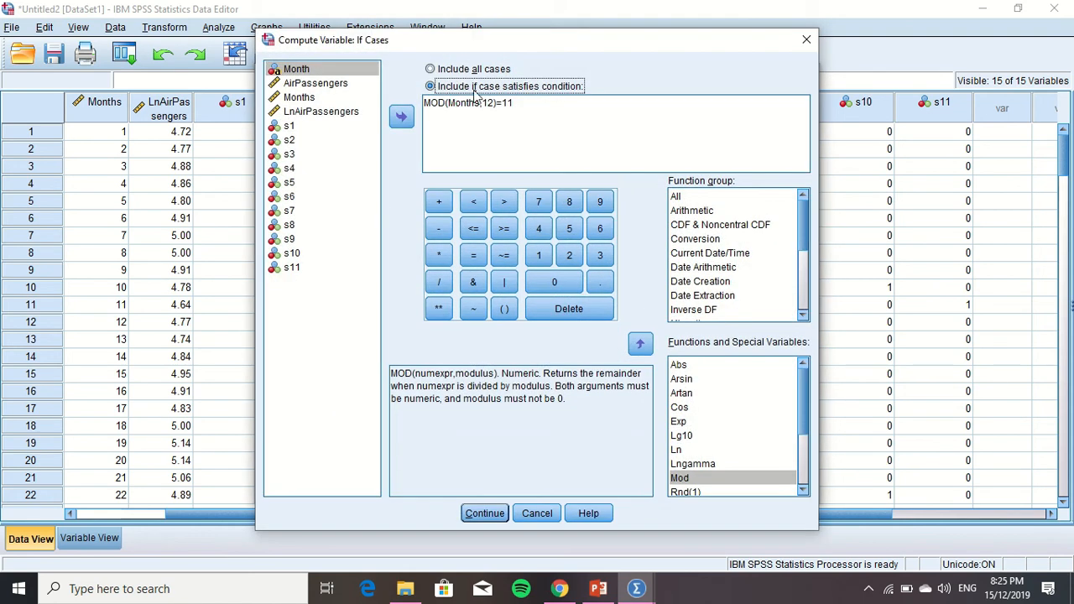
{"action": "left_click", "coordinate": [431, 69]}
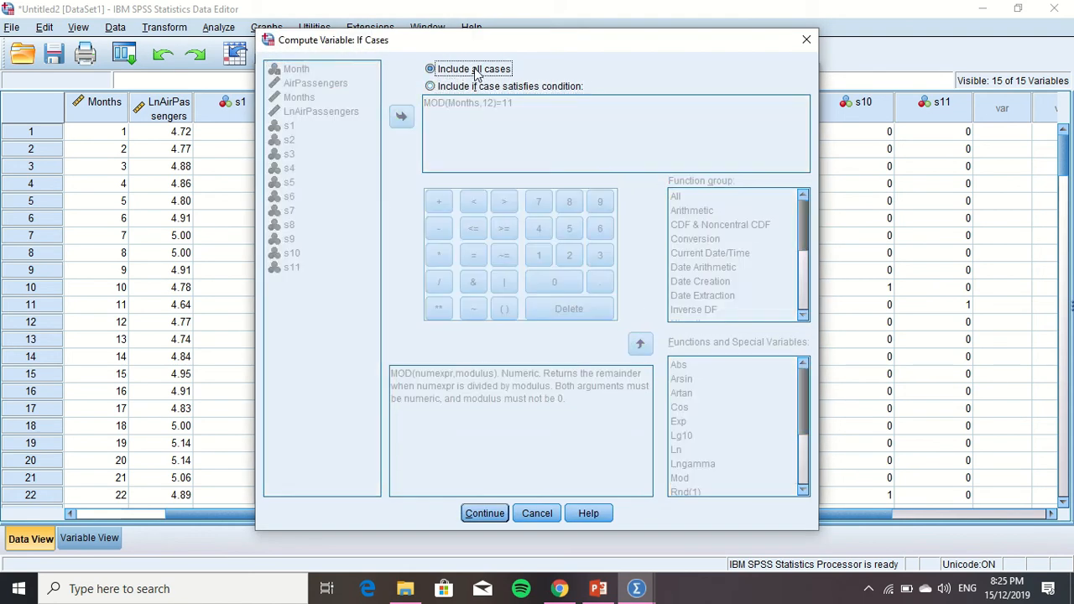
{"action": "left_click", "coordinate": [484, 514]}
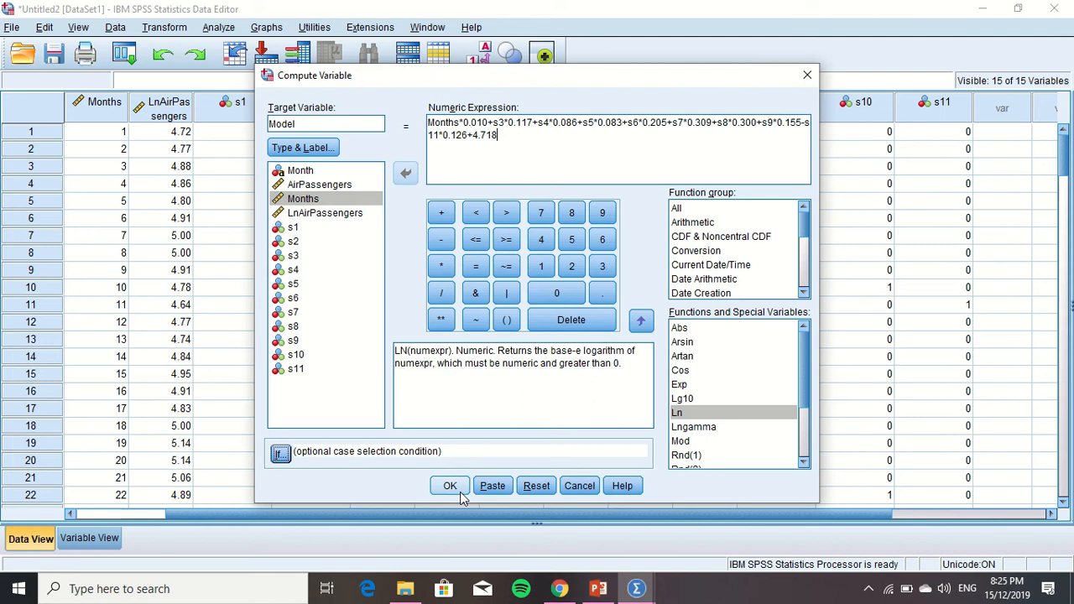
{"action": "left_click", "coordinate": [458, 489]}
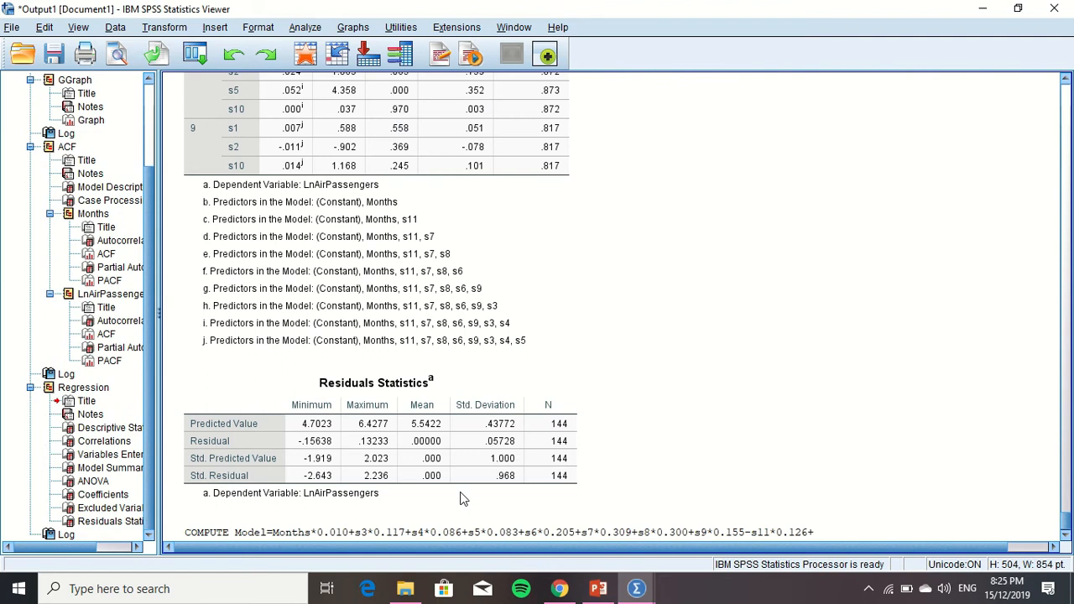
{"action": "left_click", "coordinate": [1065, 534]}
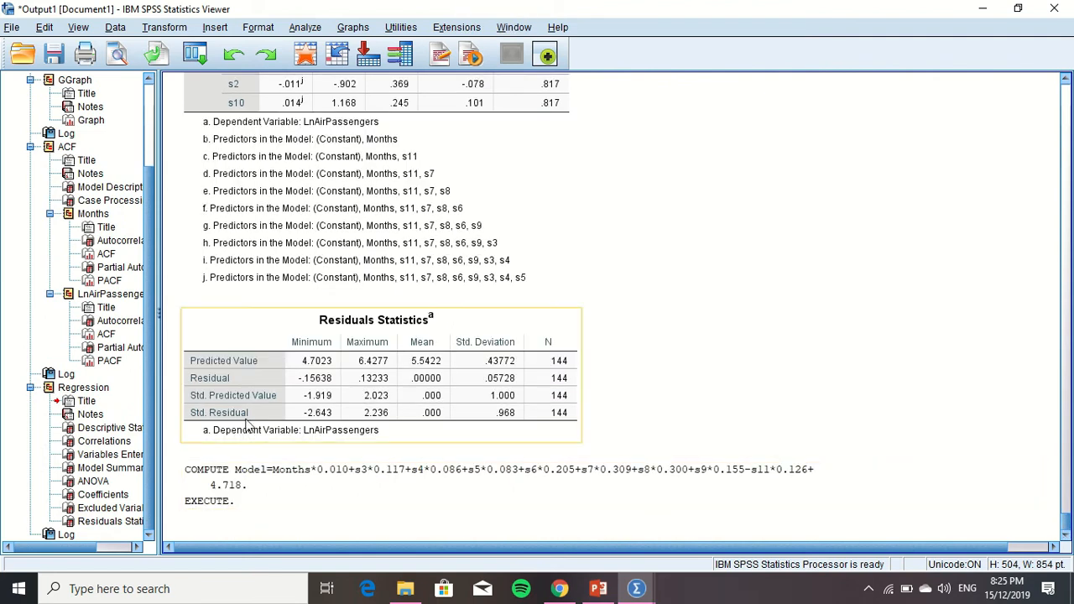
Return to the data editor and start defining a multiple line chart for values of individual cases
{"action": "mouse_move", "coordinate": [641, 581]}
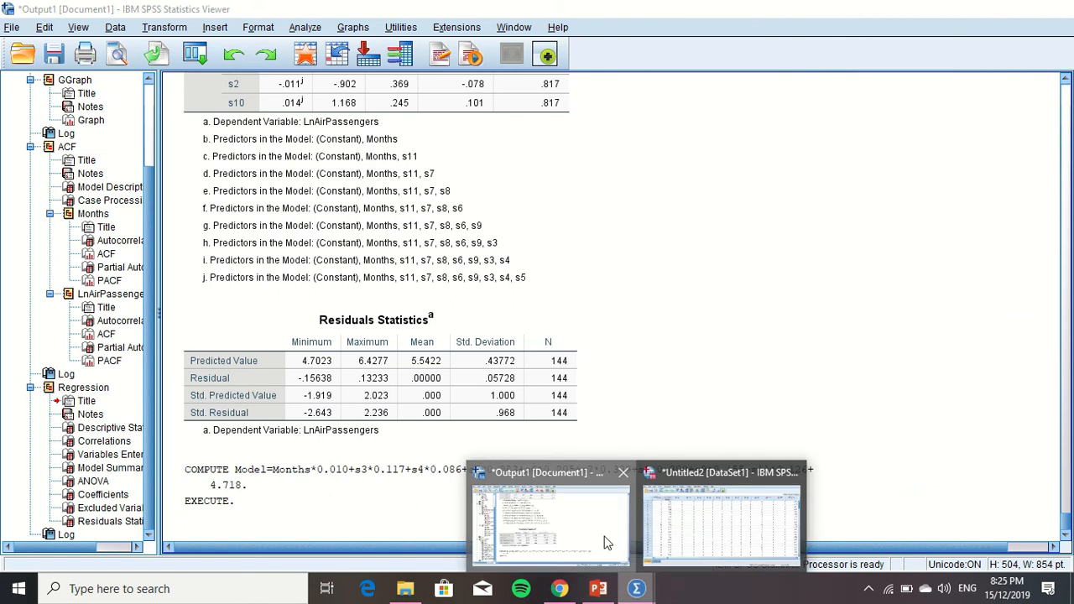
{"action": "left_click", "coordinate": [642, 580]}
{"action": "left_click", "coordinate": [677, 537]}
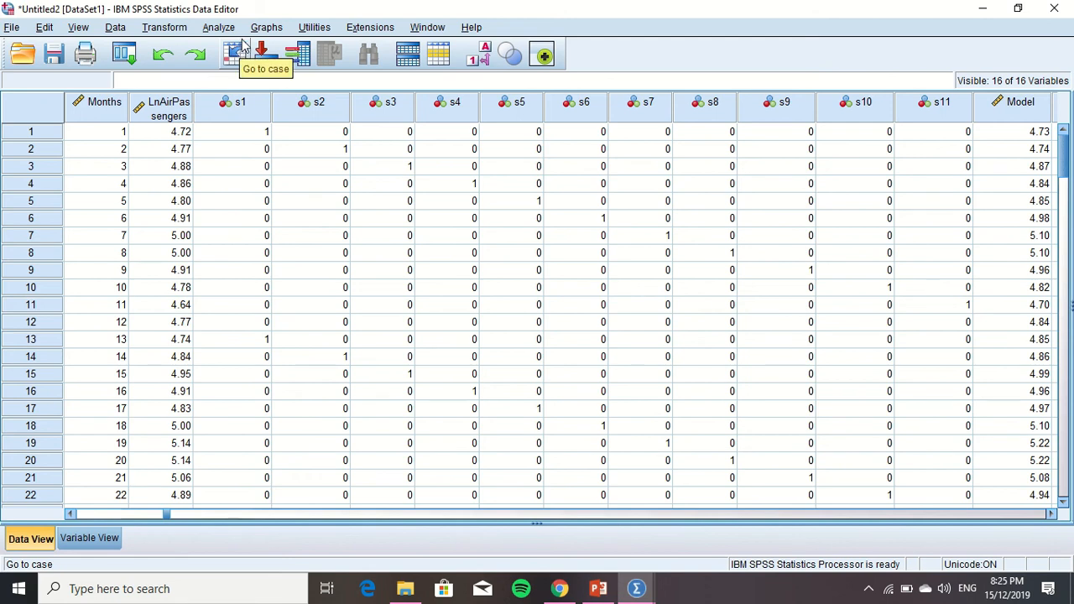
{"action": "left_click", "coordinate": [267, 28]}
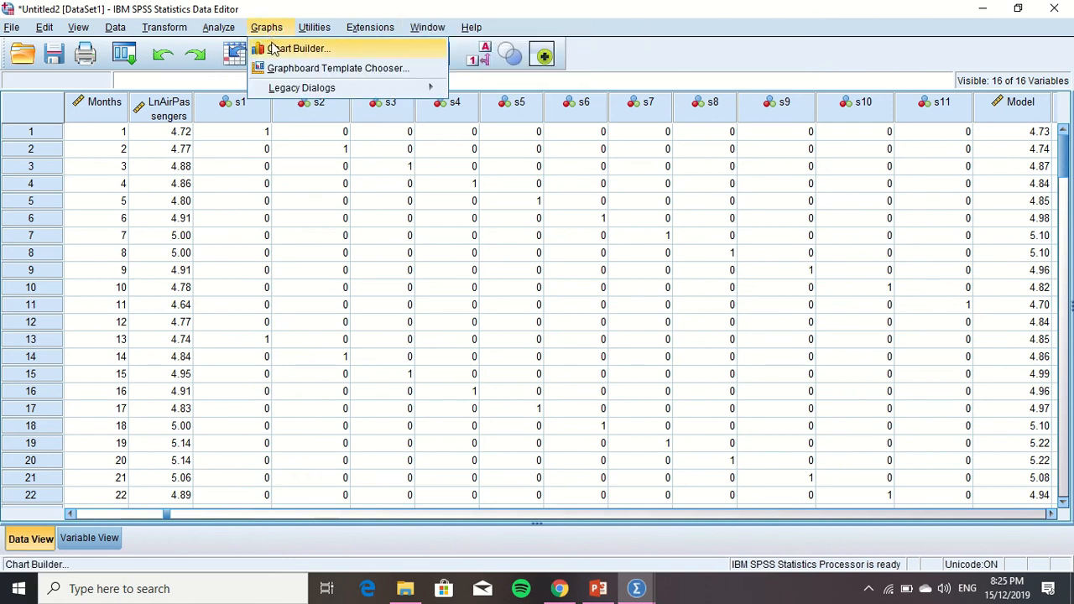
{"action": "mouse_move", "coordinate": [283, 90]}
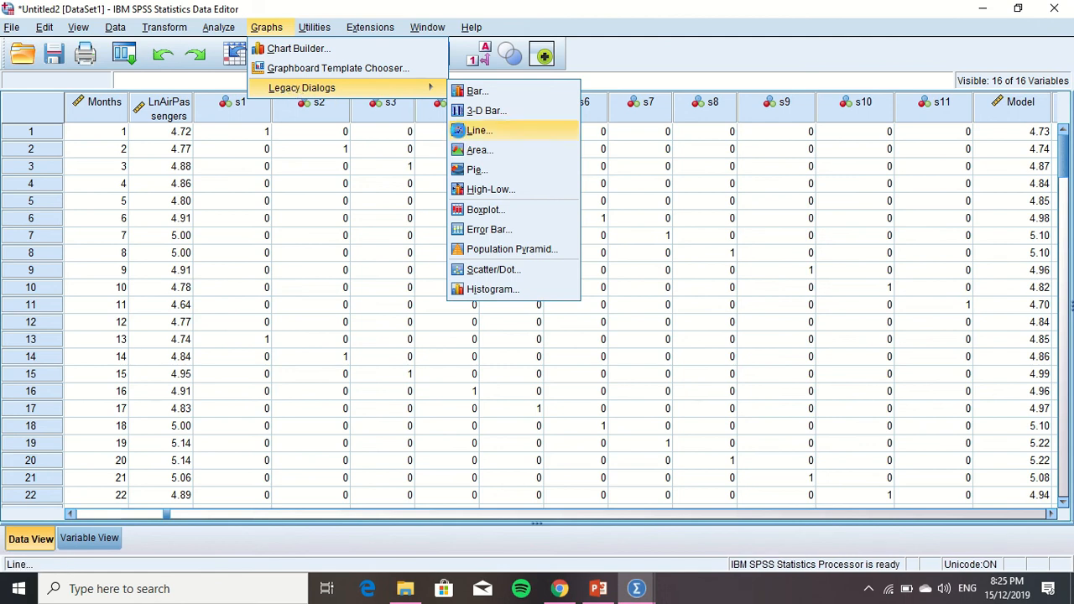
{"action": "left_click", "coordinate": [462, 132]}
{"action": "left_click", "coordinate": [478, 239]}
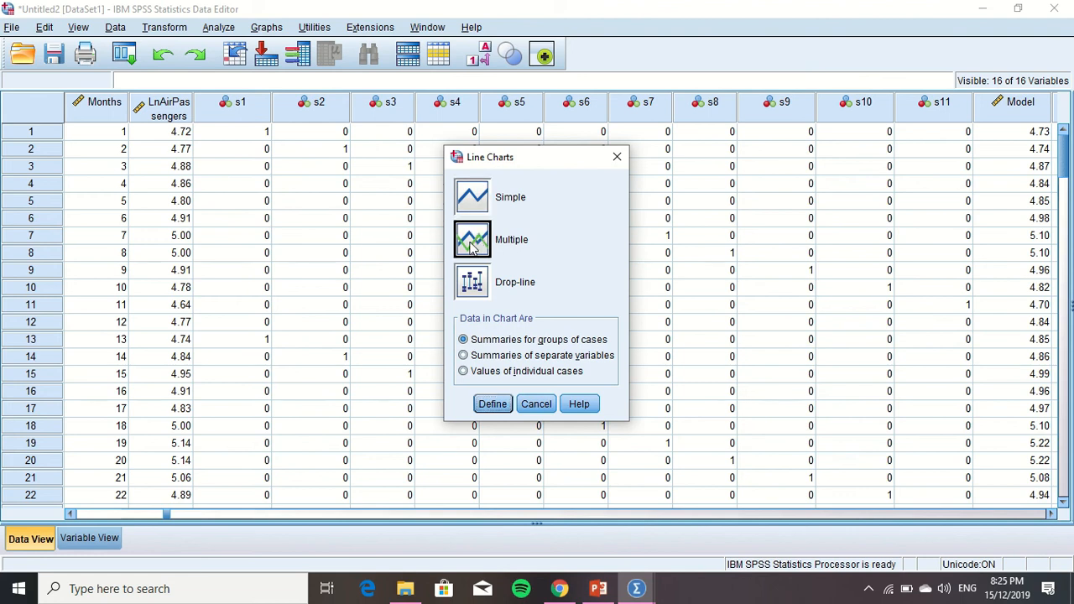
{"action": "left_click", "coordinate": [464, 372]}
{"action": "left_click", "coordinate": [492, 405]}
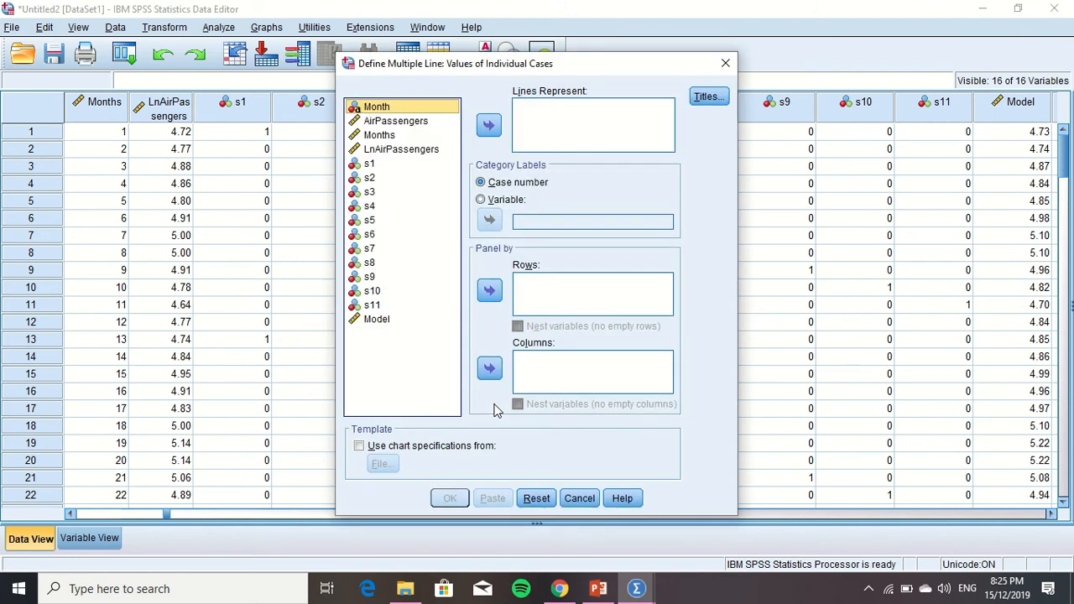
Plot LnAirPassengers and Model as the lines with Months as the category label variable, and create the chart
{"action": "double_click", "coordinate": [408, 151]}
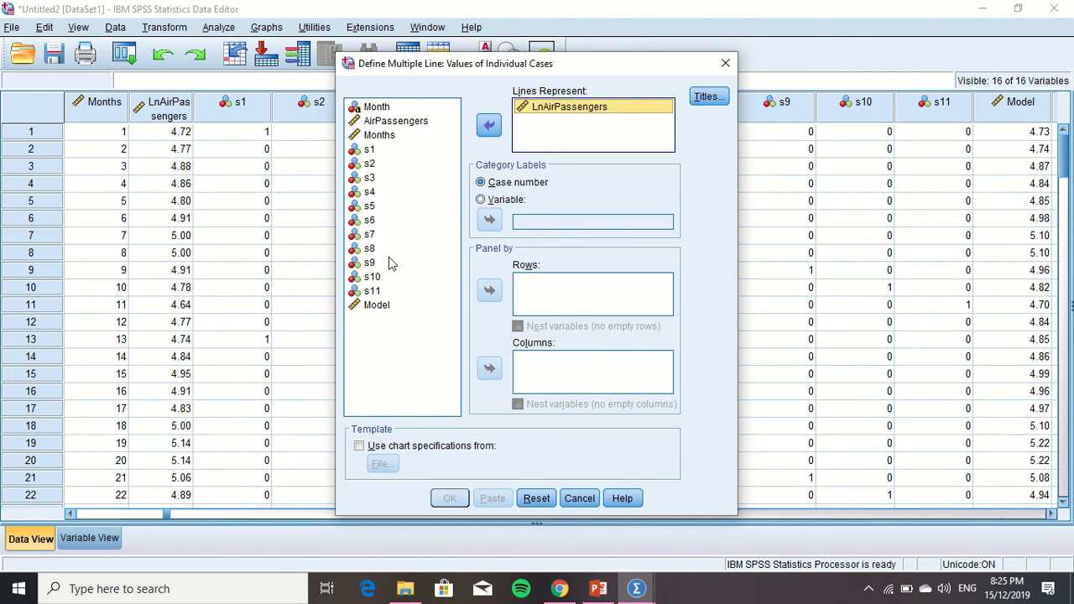
{"action": "left_click", "coordinate": [393, 305]}
{"action": "left_click", "coordinate": [491, 127]}
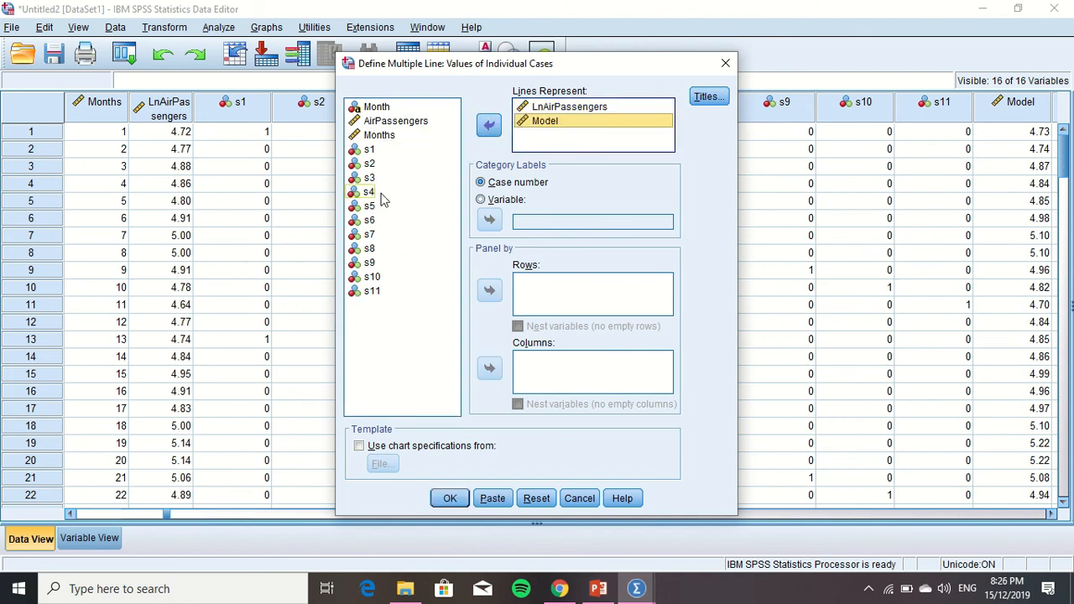
{"action": "left_click", "coordinate": [382, 136]}
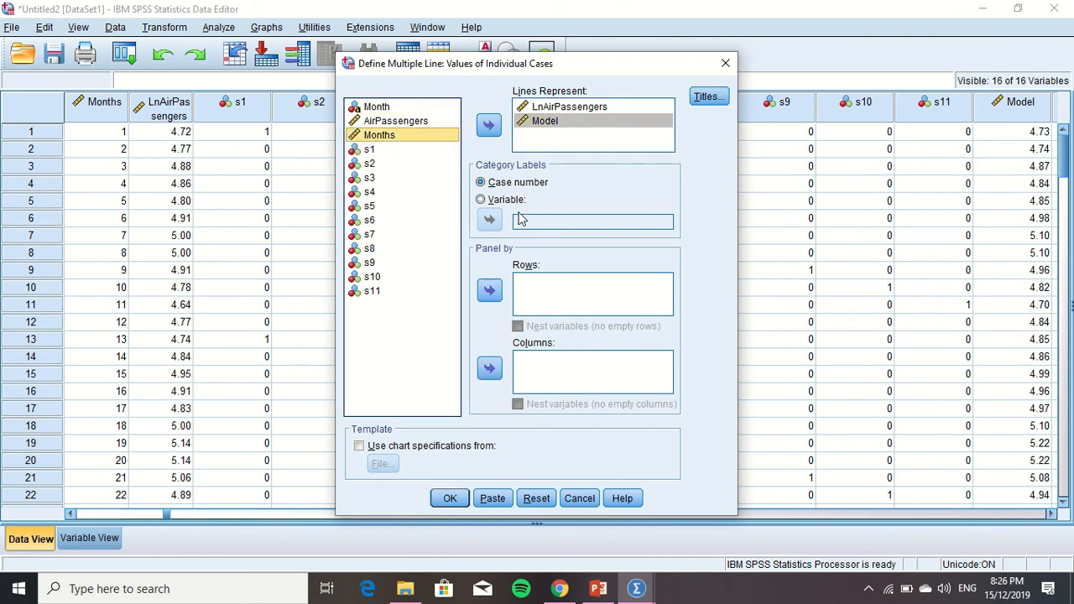
{"action": "left_click", "coordinate": [480, 199]}
{"action": "left_click", "coordinate": [489, 219]}
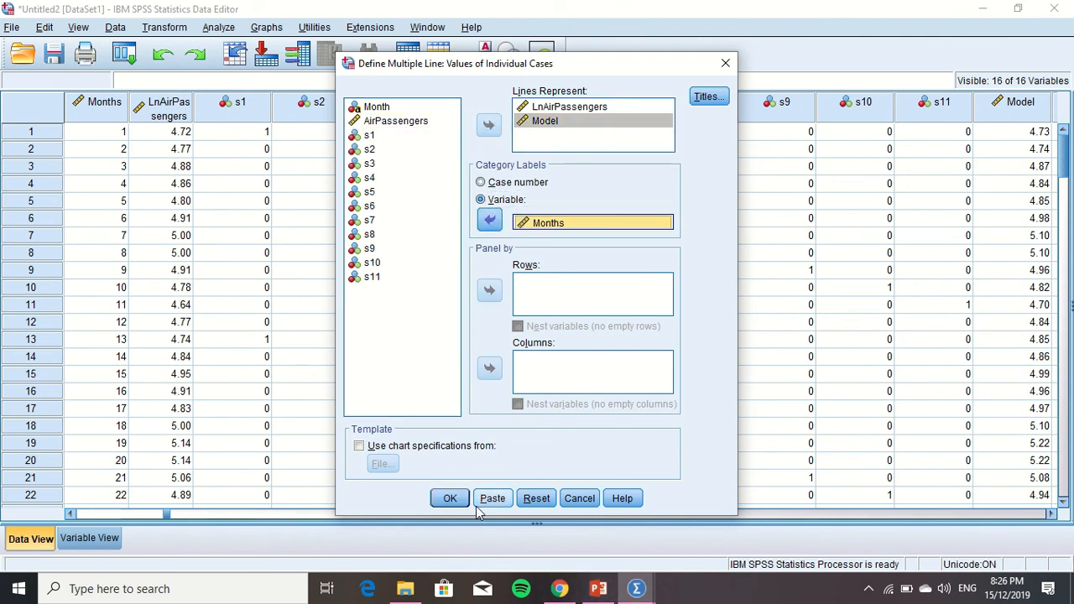
{"action": "left_click", "coordinate": [449, 498]}
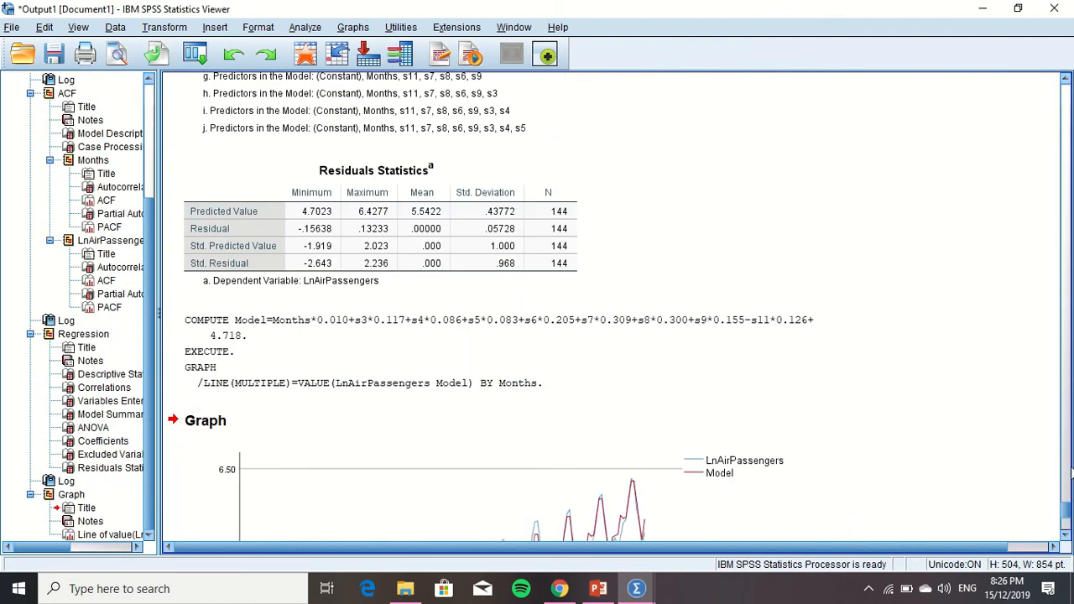
{"action": "left_click", "coordinate": [1067, 525]}
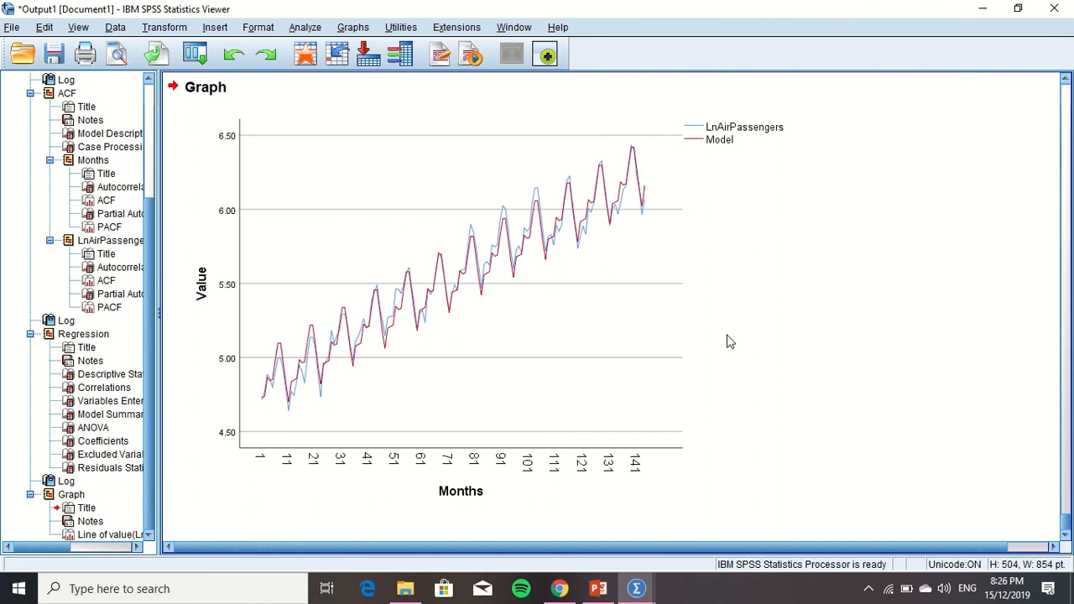
Open the line chart of LnAirPassengers and Model for editing
{"action": "left_click", "coordinate": [454, 270]}
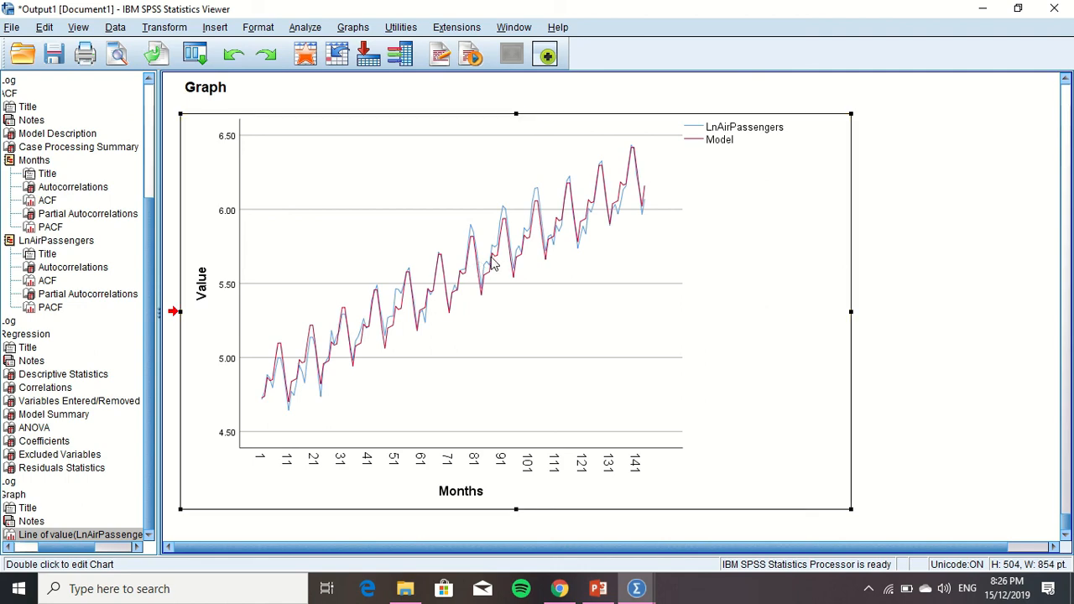
{"action": "double_click", "coordinate": [492, 263]}
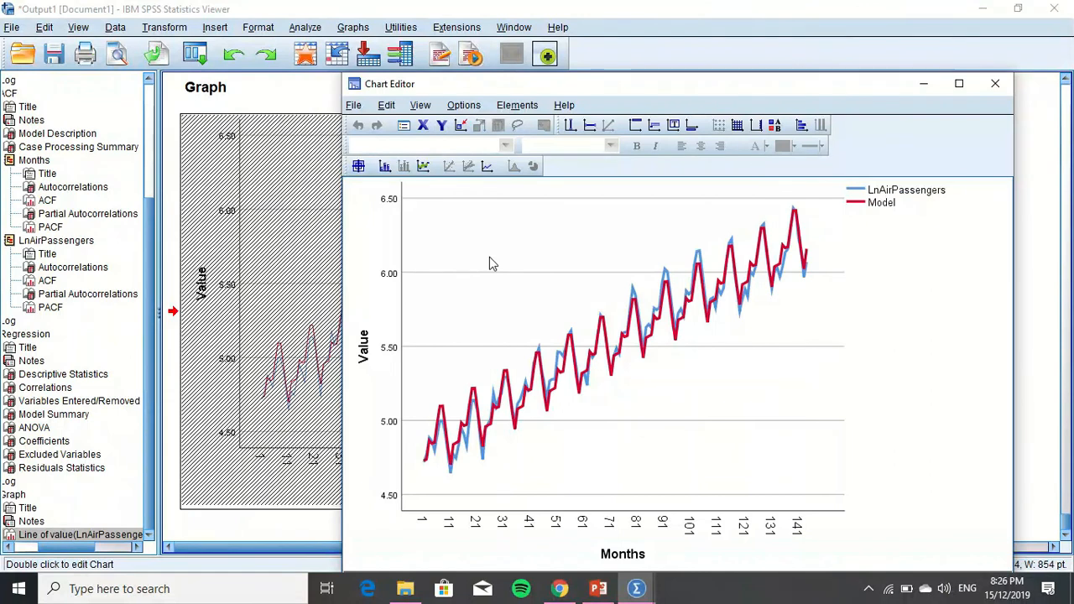
{"action": "double_click", "coordinate": [611, 344]}
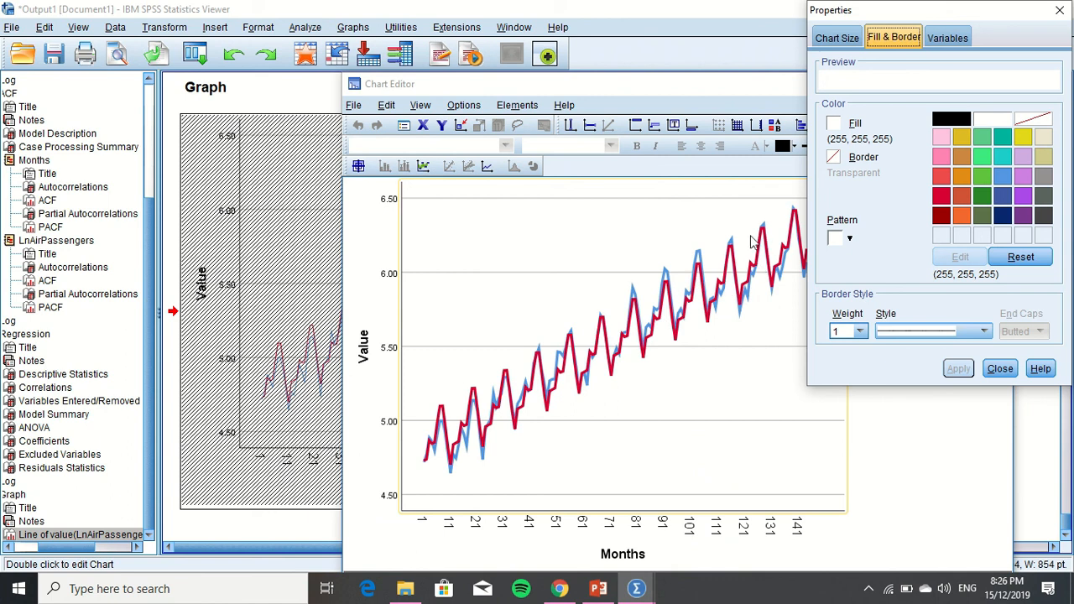
{"action": "left_click", "coordinate": [979, 154]}
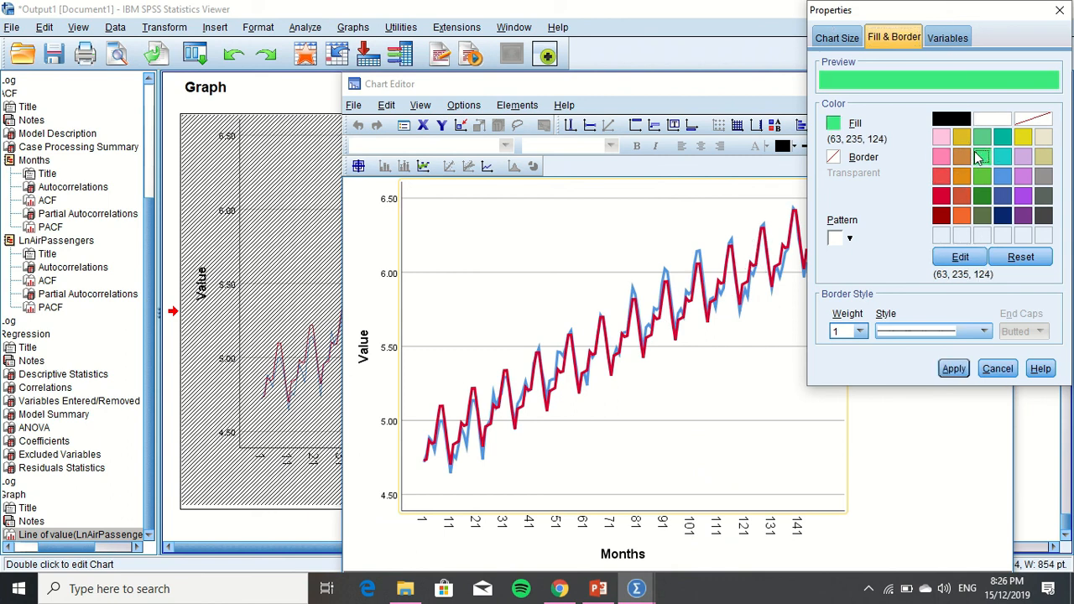
{"action": "left_click", "coordinate": [833, 159]}
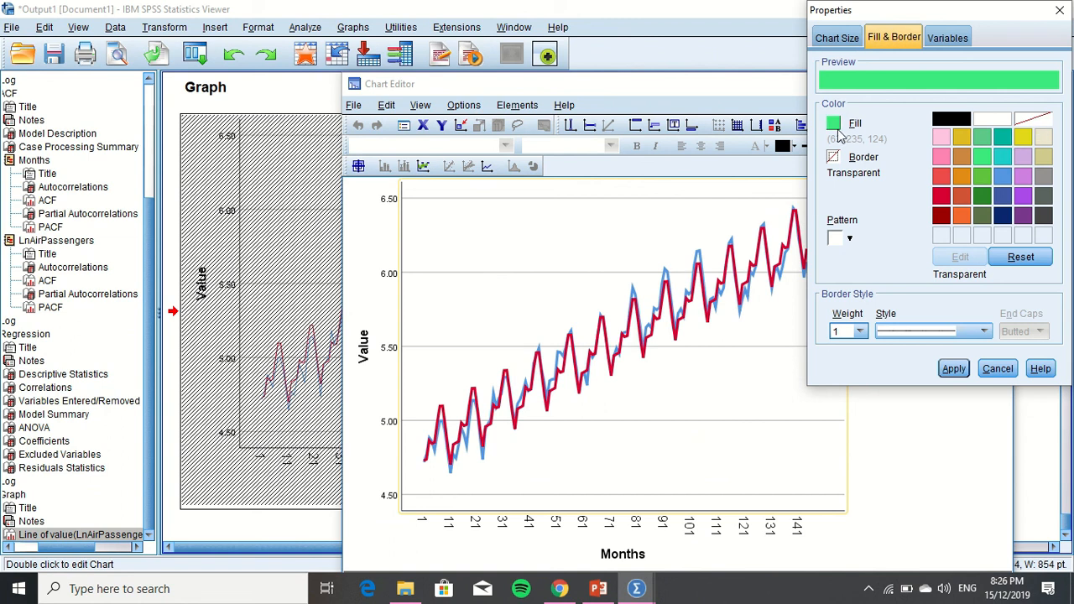
{"action": "left_click", "coordinate": [841, 38]}
{"action": "left_click", "coordinate": [896, 39]}
{"action": "left_click", "coordinate": [942, 40]}
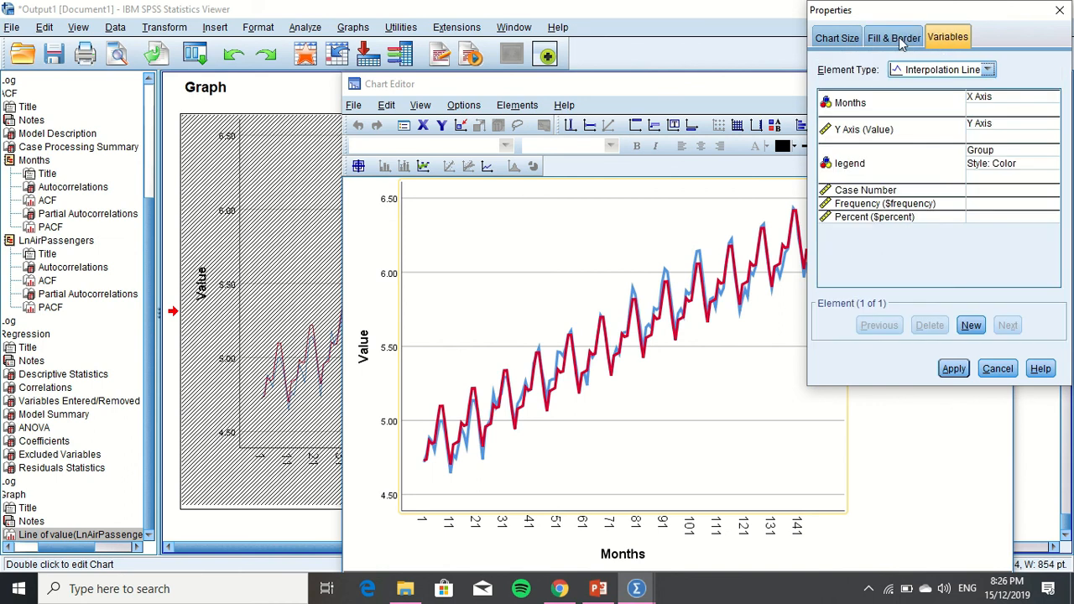
{"action": "left_click", "coordinate": [903, 42]}
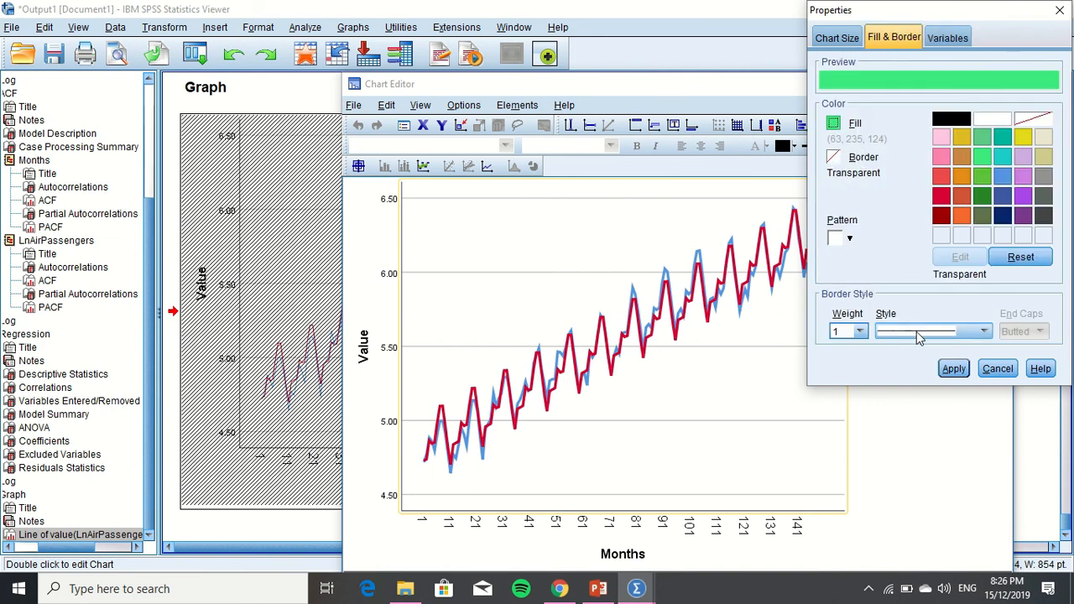
Recolour the LnAirPassengers line dark teal in the chart and close the chart editor
{"action": "left_click", "coordinate": [624, 343]}
{"action": "left_click", "coordinate": [624, 342]}
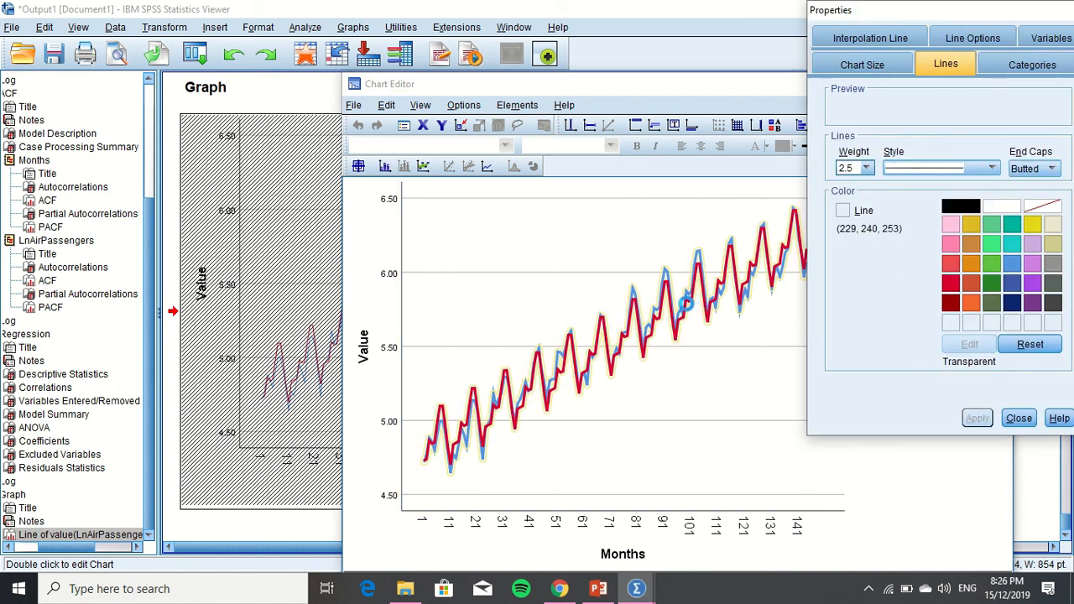
{"action": "left_click", "coordinate": [971, 244]}
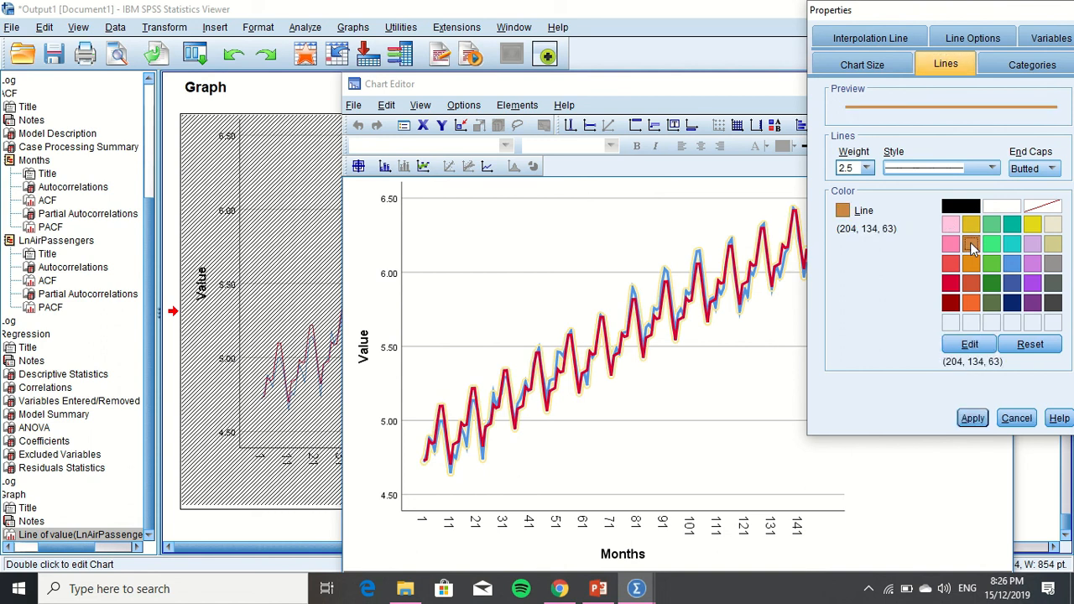
{"action": "double_click", "coordinate": [971, 244]}
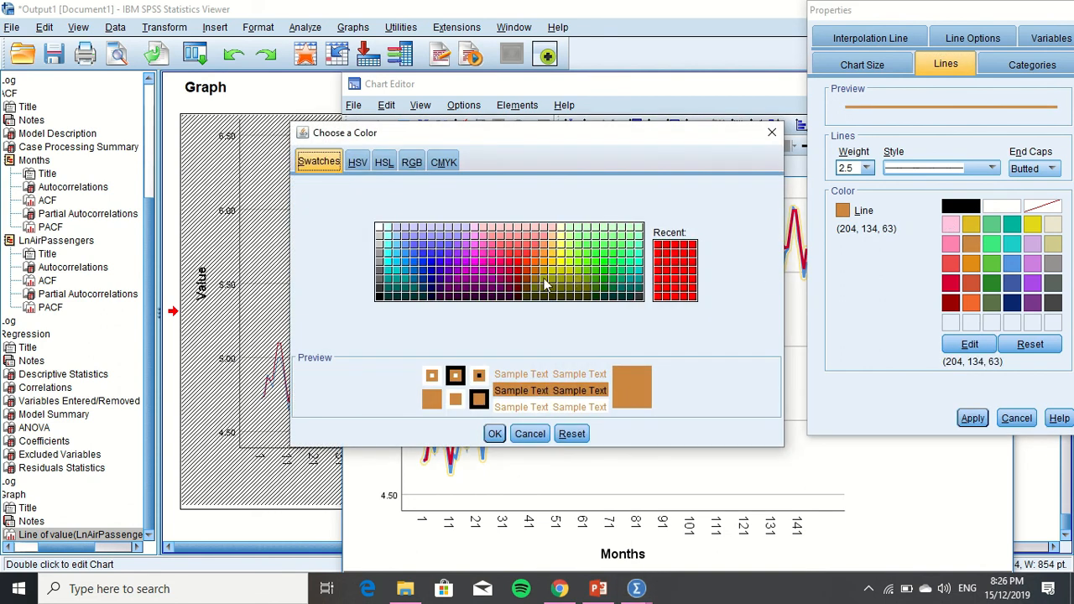
{"action": "left_click", "coordinate": [495, 433]}
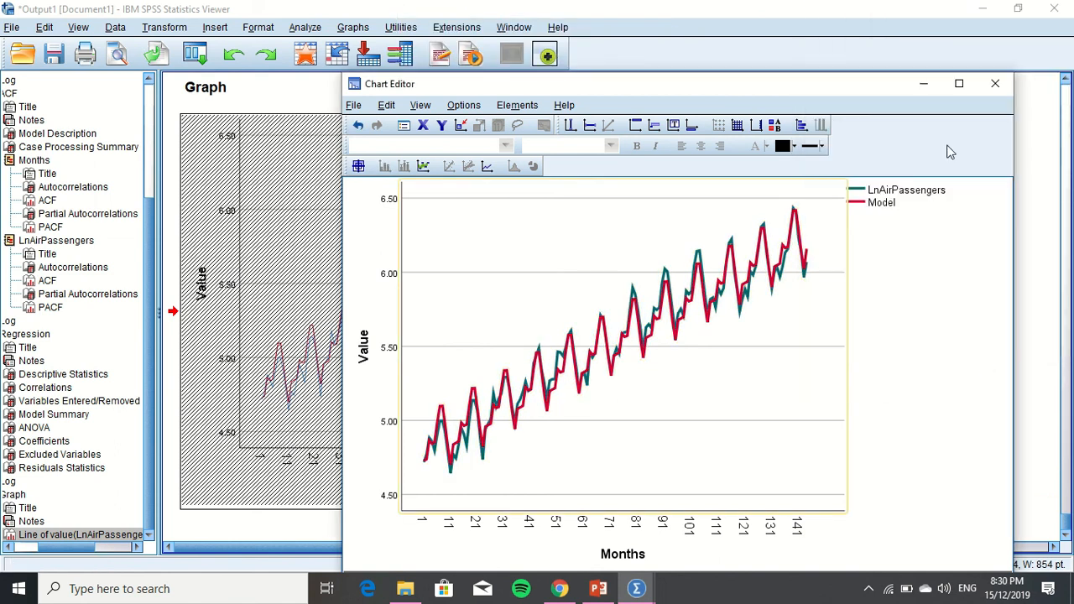
{"action": "left_click", "coordinate": [1000, 86]}
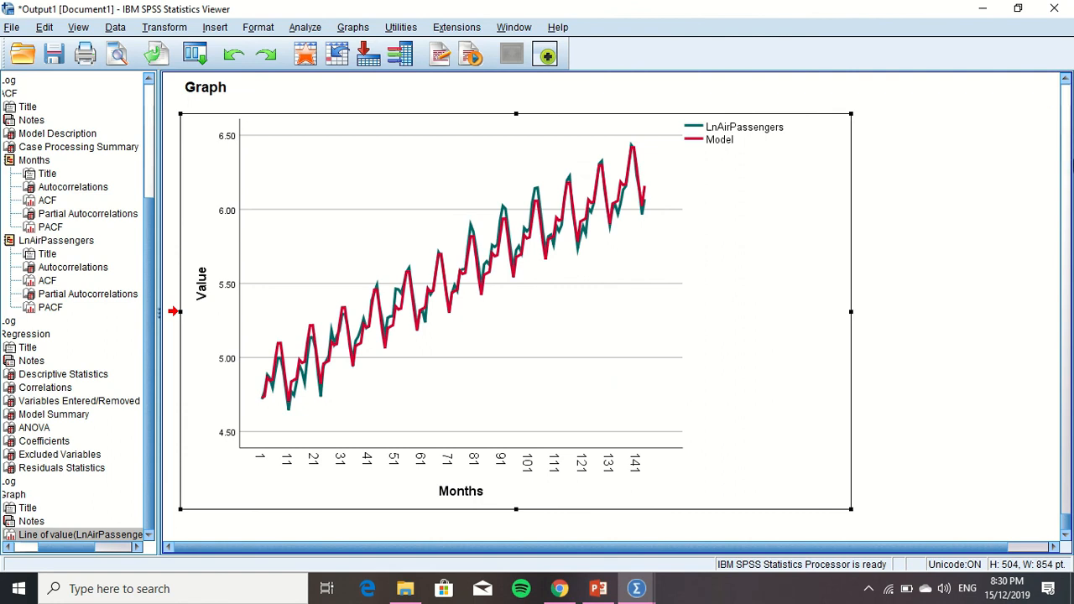
{"action": "left_click_drag", "start_coordinate": [1066, 445], "coordinate": [1064, 534]}
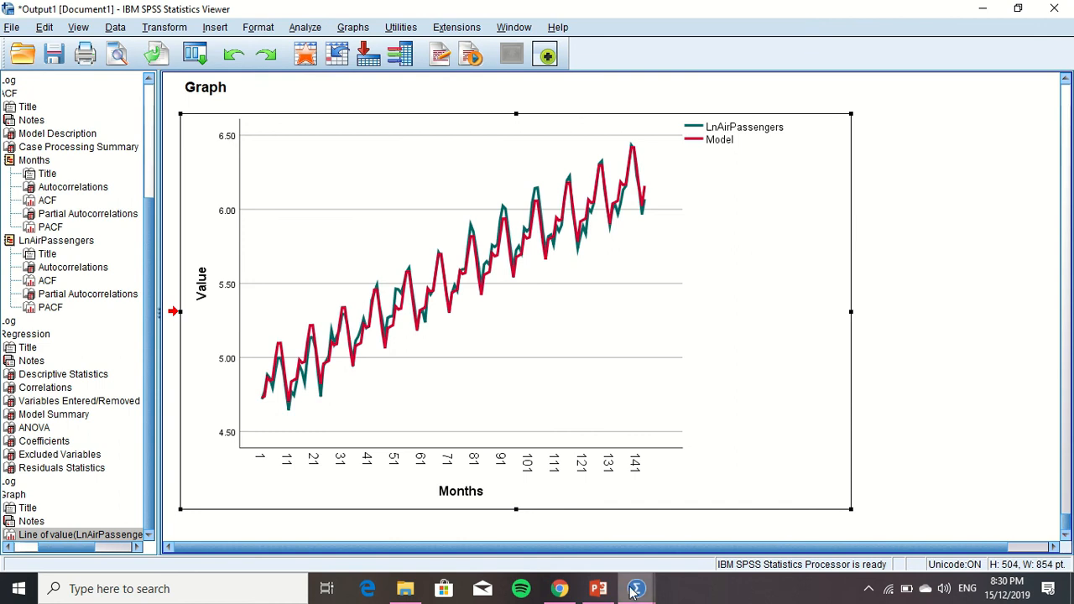
{"action": "mouse_move", "coordinate": [636, 588]}
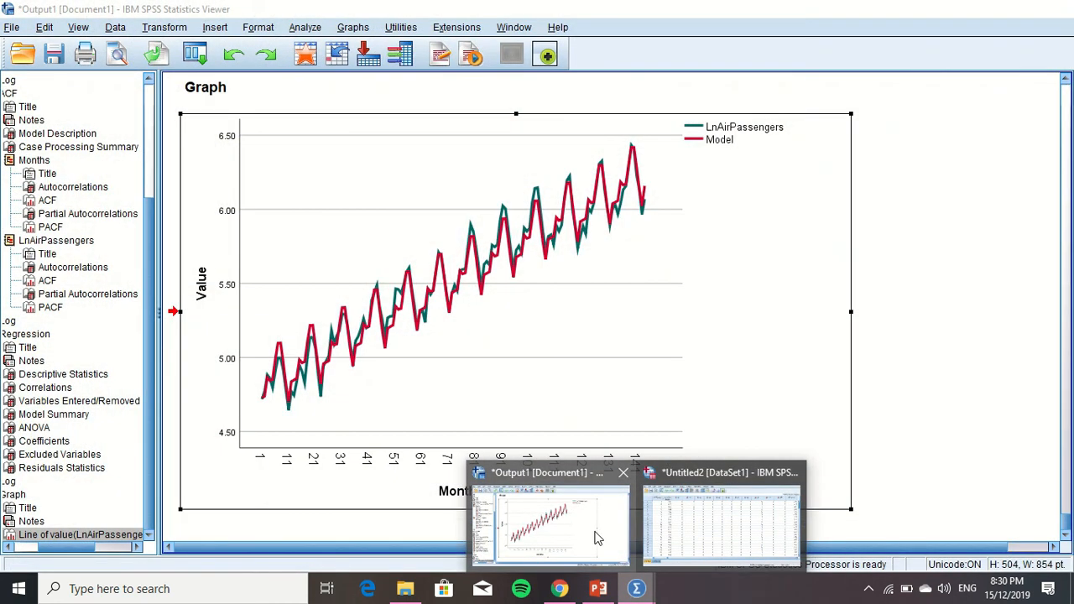
{"action": "mouse_move", "coordinate": [671, 537]}
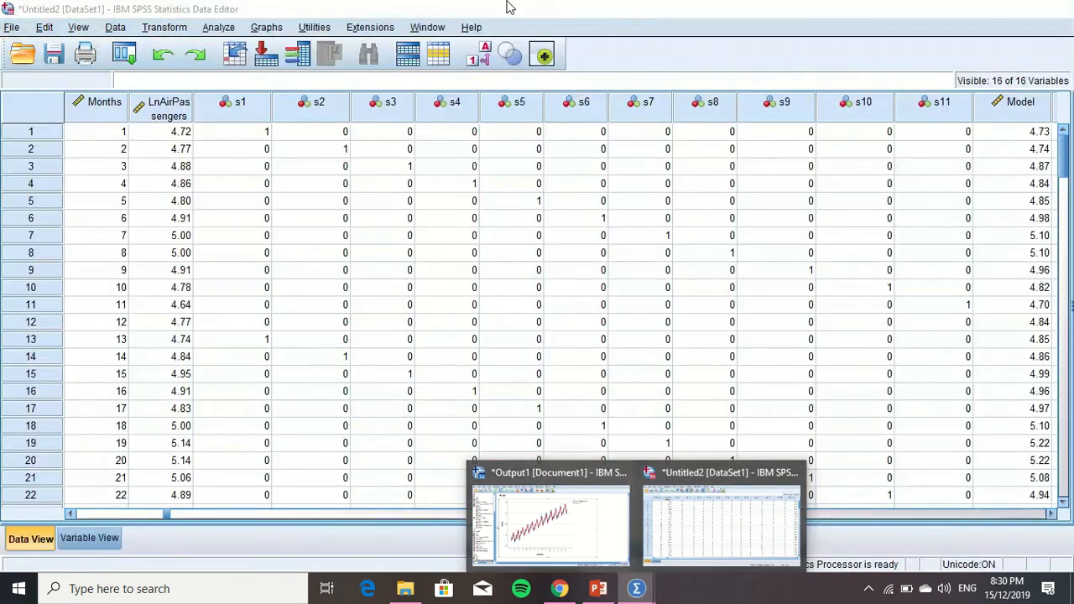
{"action": "mouse_move", "coordinate": [507, 6]}
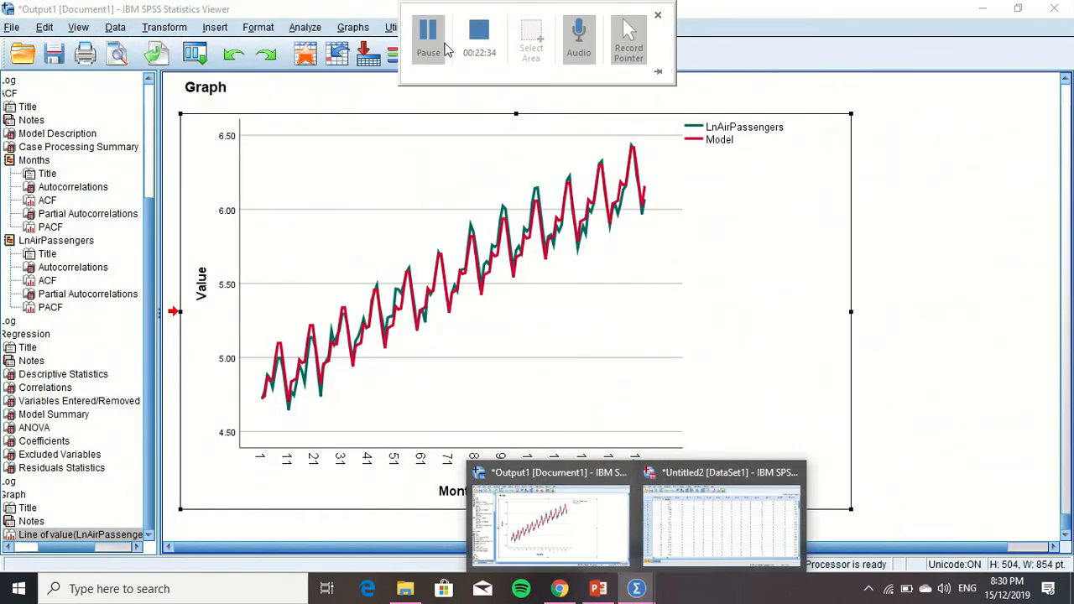